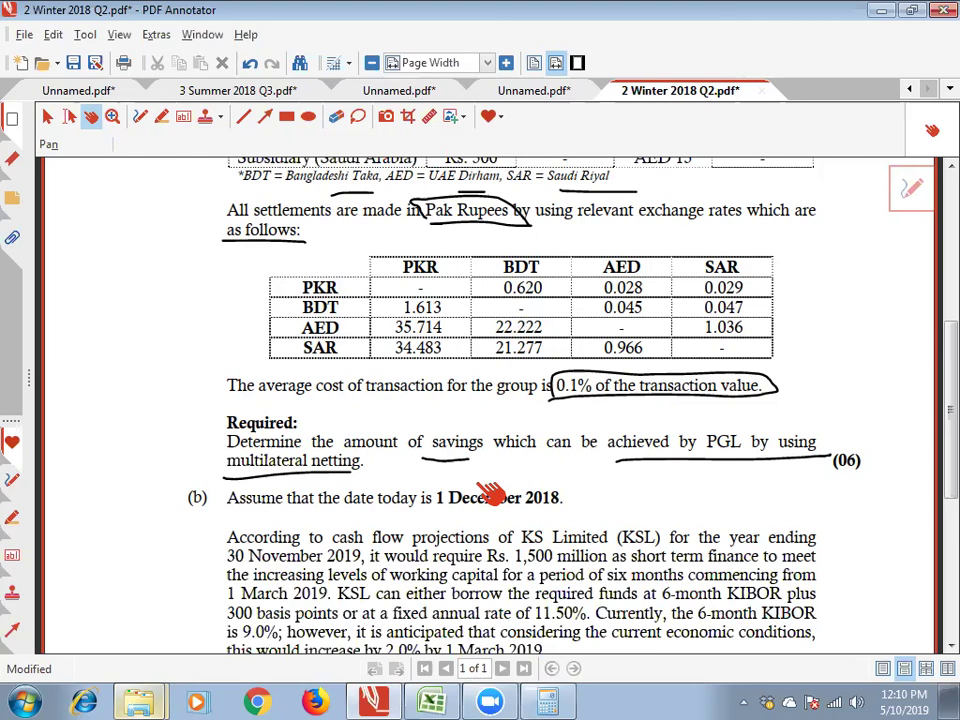
# Switch from the PDF question to the Excel workbook and add a new blank worksheet after Sheet5
pyautogui.scroll(4, 490, 492)
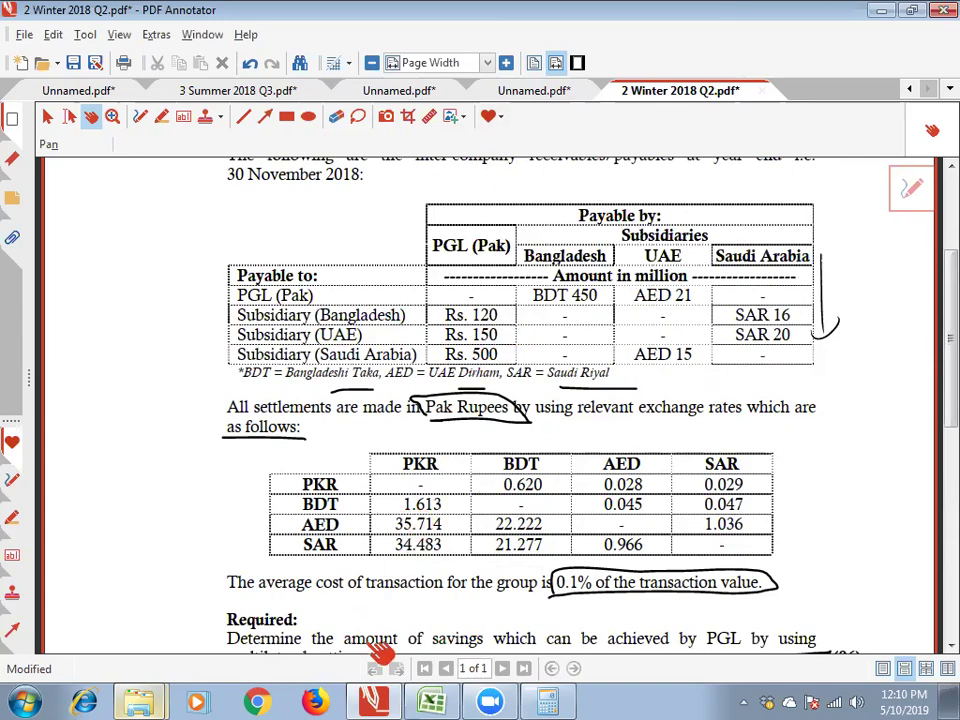
pyautogui.click(428, 702)
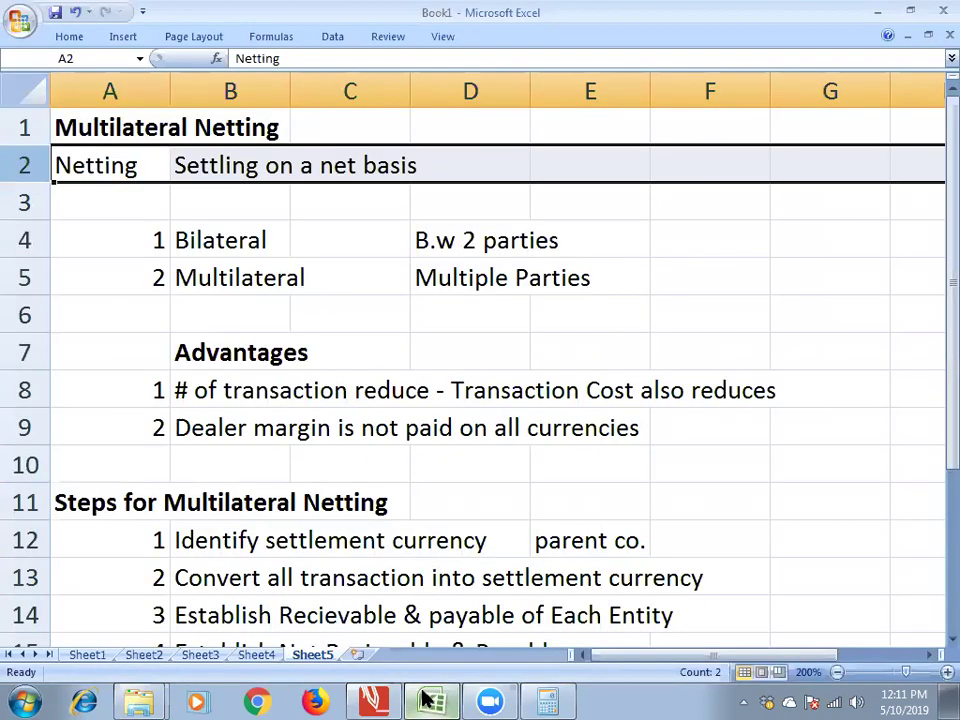
pyautogui.click(358, 655)
pyautogui.click(934, 675)
pyautogui.click(934, 675)
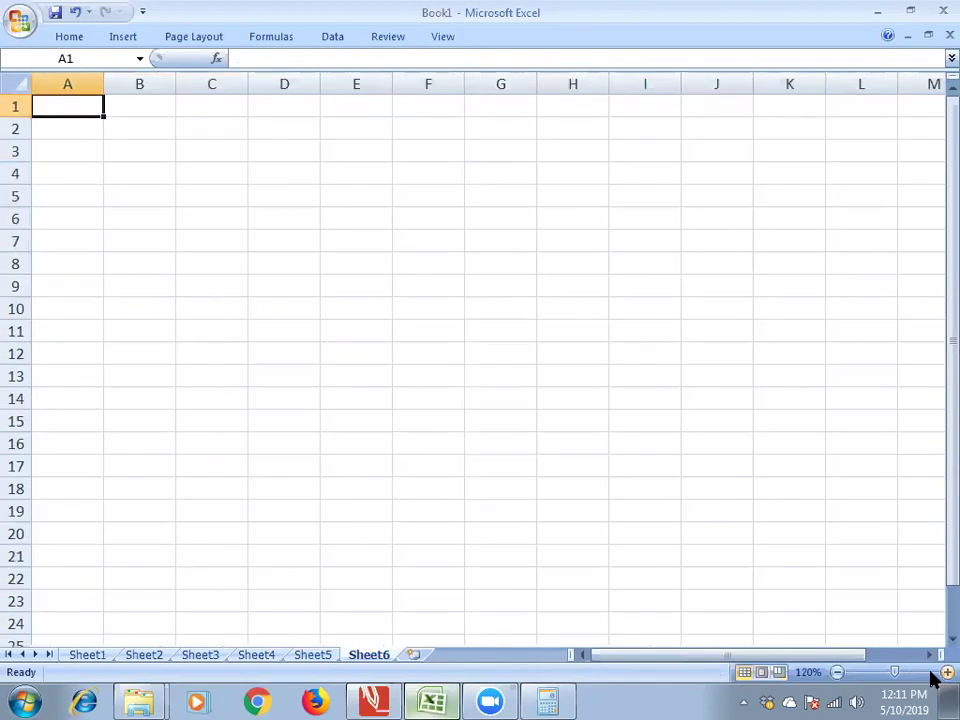
pyautogui.click(934, 675)
pyautogui.click(934, 675)
pyautogui.click(934, 675)
pyautogui.click(934, 675)
pyautogui.click(934, 675)
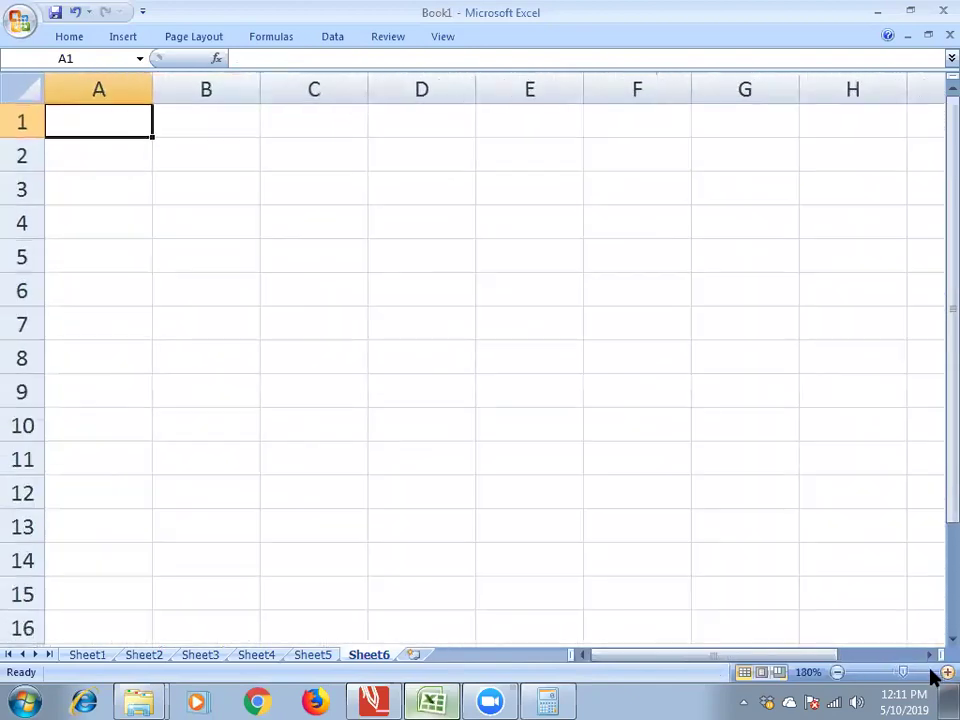
# Enter the title "Winter 2018" in cell A1 of the new sheet and make it bold
pyautogui.write('Winter 2-')
pyautogui.press('BackSpace')
pyautogui.press('BackSpace')
pyautogui.write('0 @018')
pyautogui.press('BackSpace')
pyautogui.press('BackSpace')
pyautogui.press('BackSpace')
pyautogui.press('BackSpace')
pyautogui.press('BackSpace')
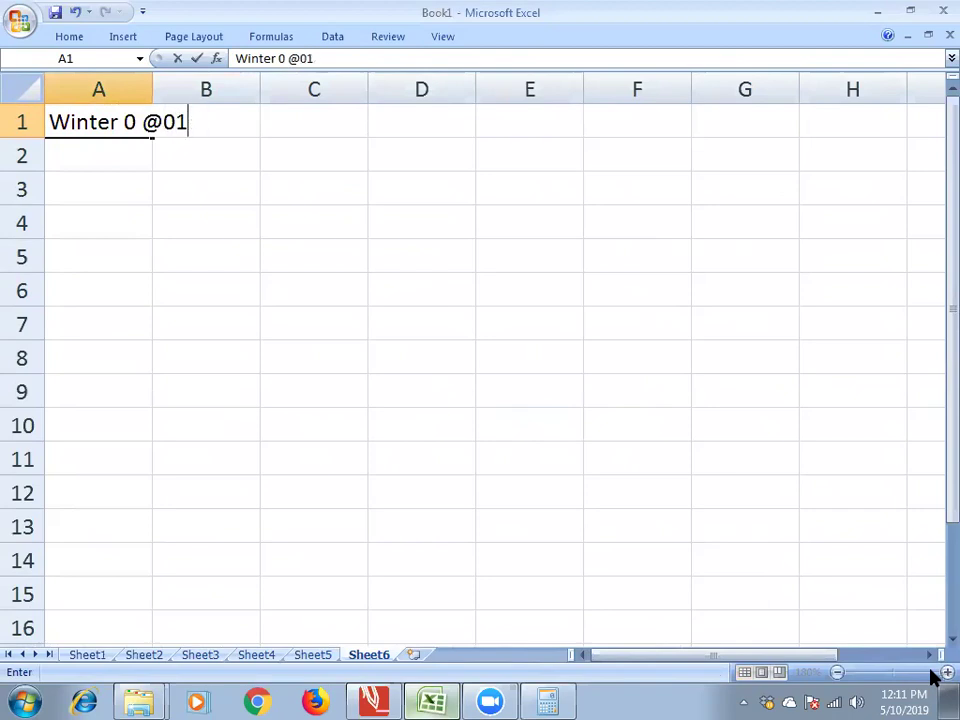
pyautogui.press('BackSpace')
pyautogui.write('2018')
pyautogui.press('Return')
pyautogui.press('Up')
pyautogui.hotkey('ctrl', 'b')
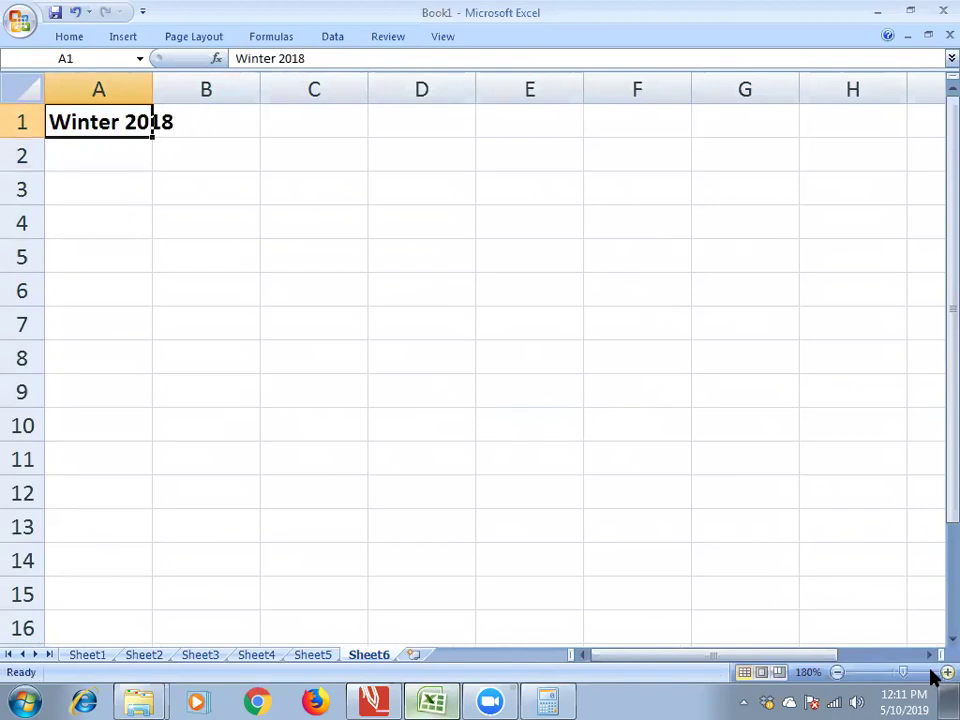
# Enter the company label "PGL" in cell C1
pyautogui.press('Right')
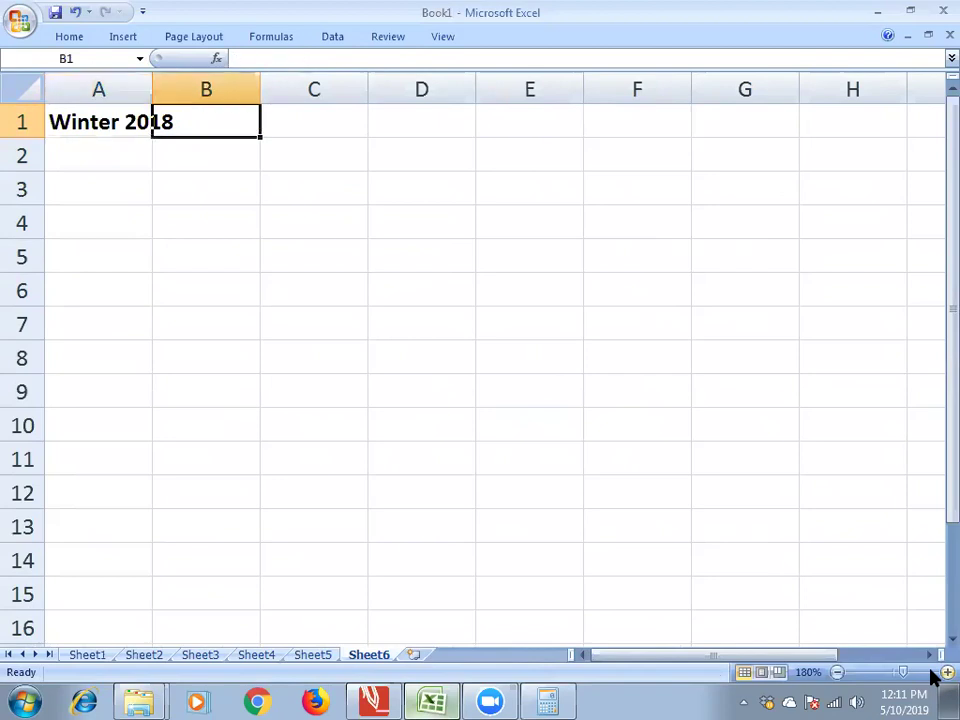
pyautogui.press('Right')
pyautogui.write('PGL')
pyautogui.press('Return')
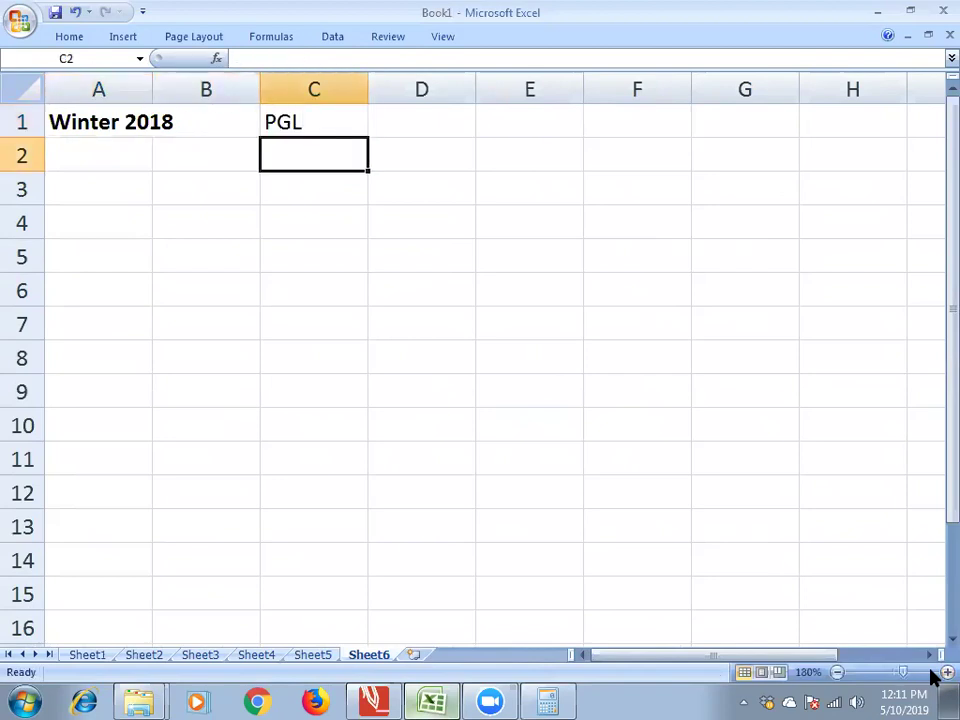
# Back in the Excel sheet, enter the payables BDT450 in cell A3 and AED 21 in cell A4
pyautogui.press('Left')
pyautogui.press('Left')
pyautogui.press('Down')
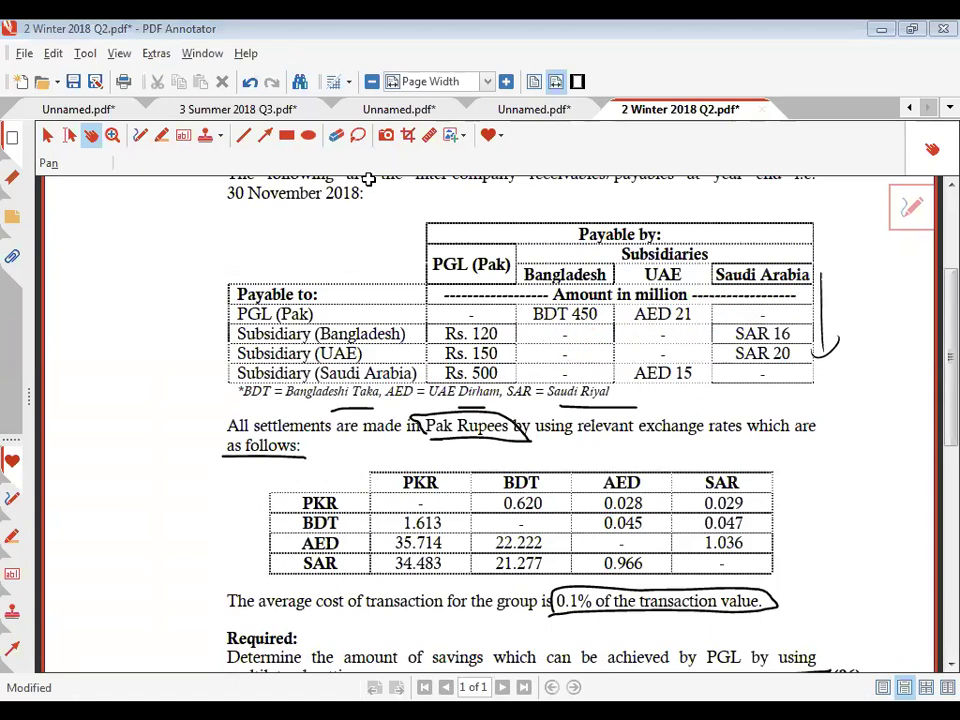
pyautogui.hotkey('alt', 'Tab')
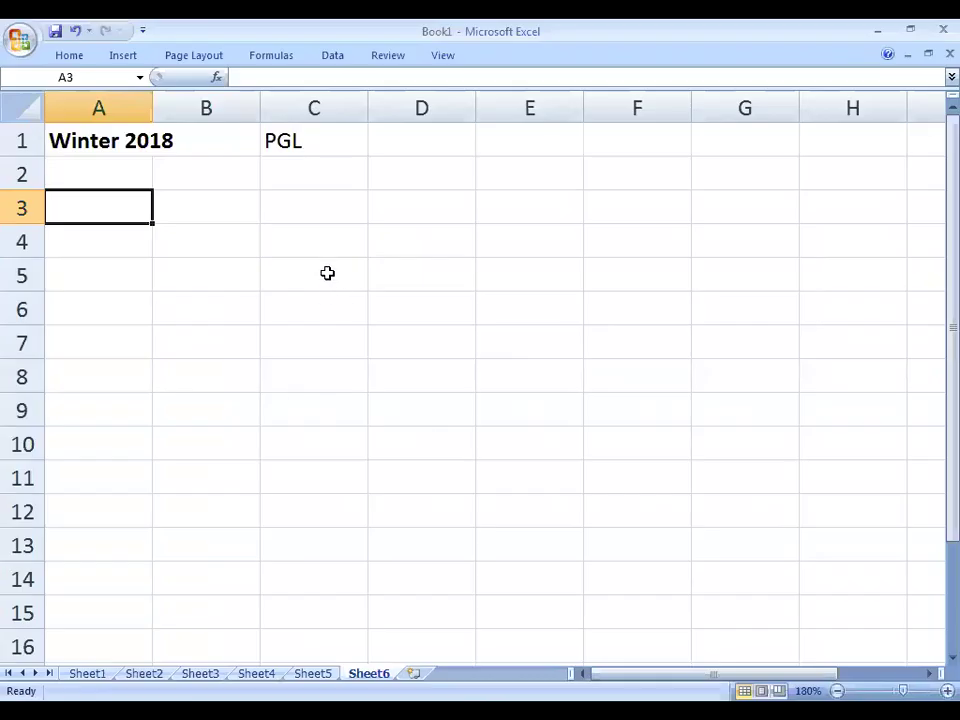
pyautogui.write('BDT450')
pyautogui.press('Return')
pyautogui.write('AES')
pyautogui.press('BackSpace')
pyautogui.write('D 2')
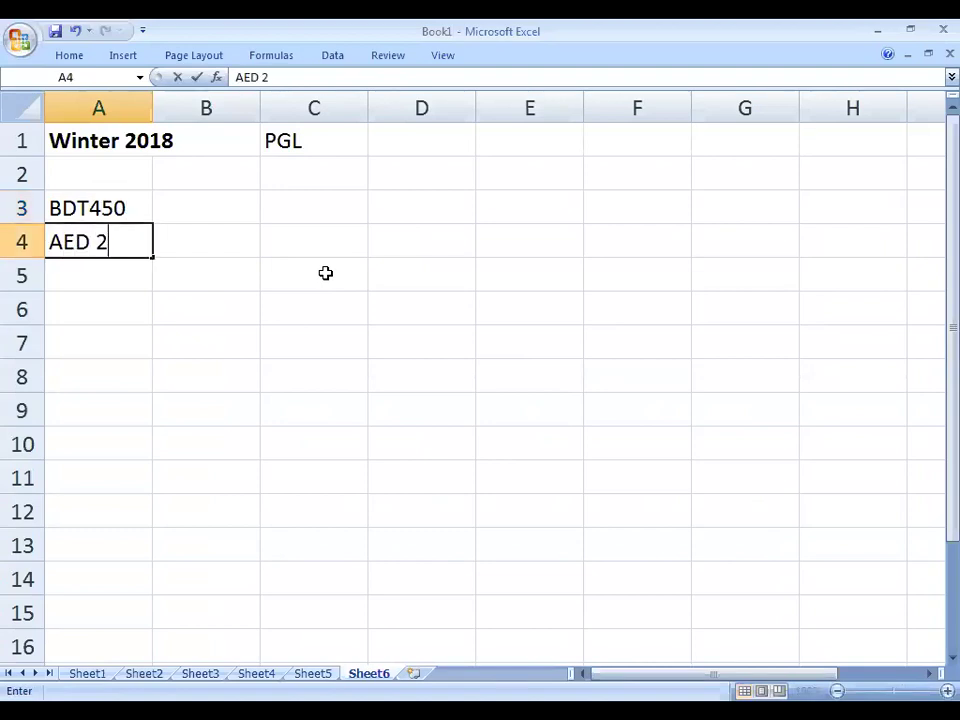
pyautogui.write('1')
pyautogui.press('Return')
# Split the first payable so that A3 holds only BDT and B3 holds the amount 450
pyautogui.press('Up')
pyautogui.press('Up')
pyautogui.press('F2')
pyautogui.press('BackSpace')
pyautogui.press('BackSpace')
pyautogui.press('BackSpace')
pyautogui.press('Tab')
pyautogui.write('450')
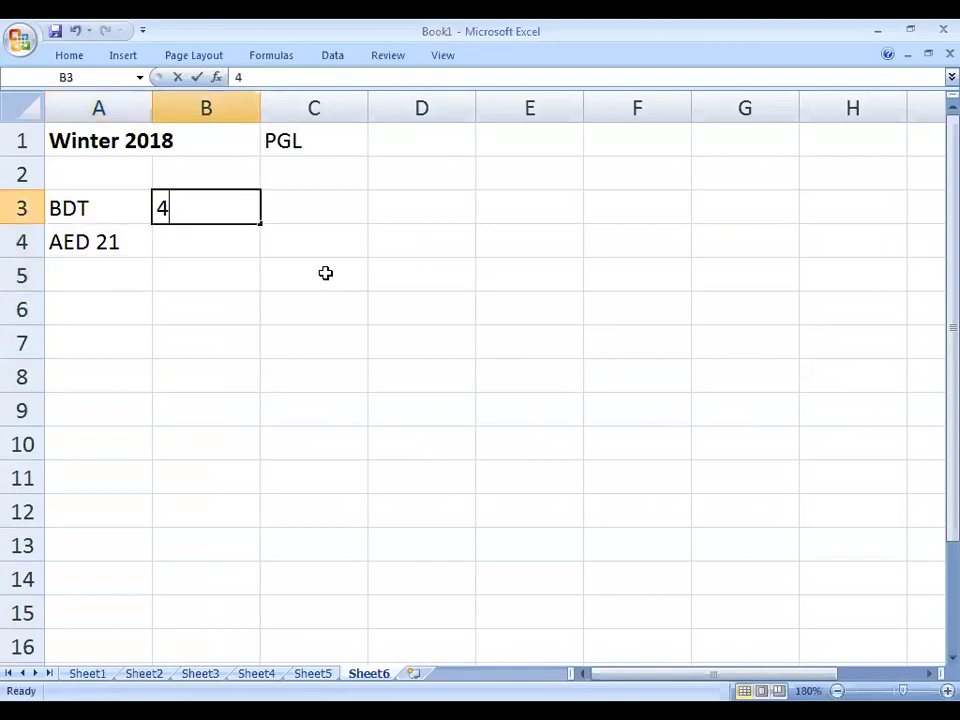
pyautogui.press('Return')
# Split the second payable so that A4 holds only AED and B4 holds the amount 21
pyautogui.press('F2')
pyautogui.press('BackSpace')
pyautogui.press('BackSpace')
pyautogui.press('BackSpace')
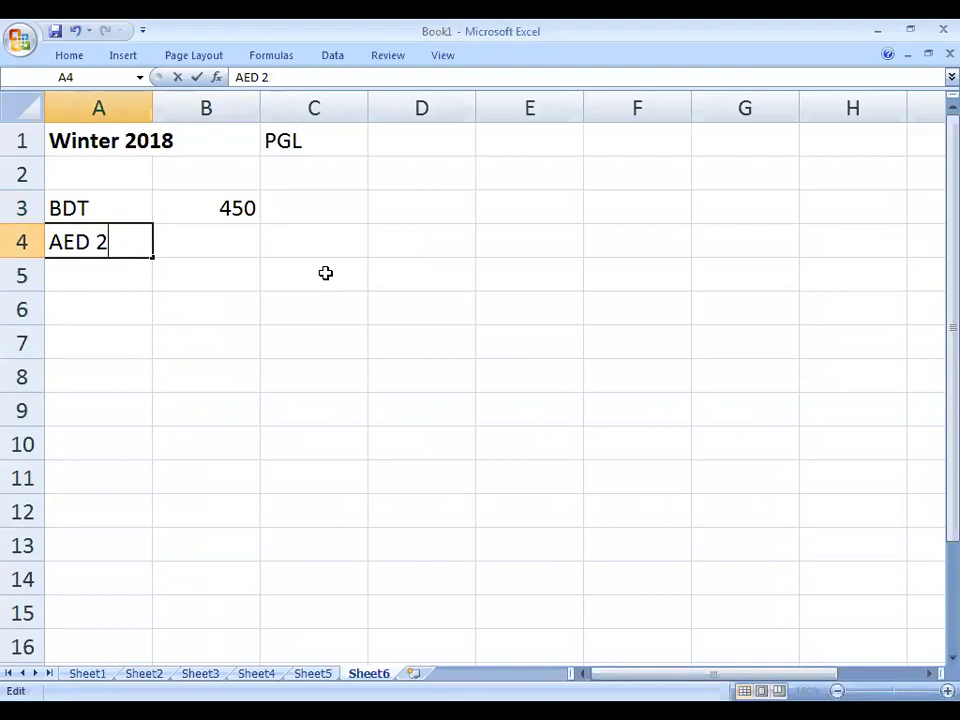
pyautogui.press('Tab')
pyautogui.write('21')
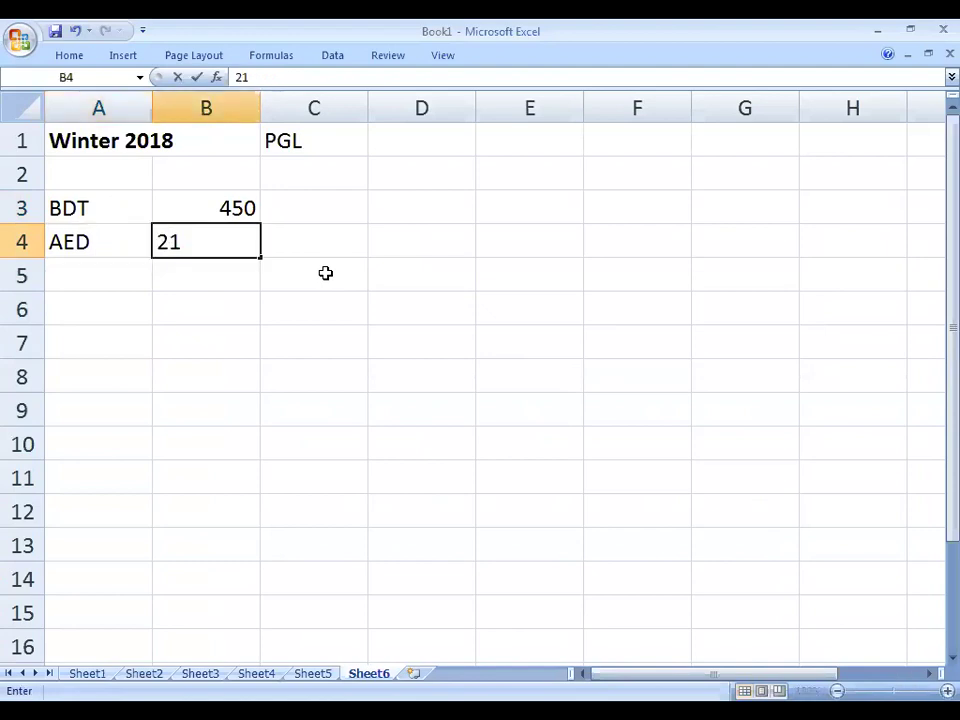
pyautogui.press('Return')
# Add a third payable in row 5 with the currency SAR in A5 and the amount 16 in B5
pyautogui.write('SAE')
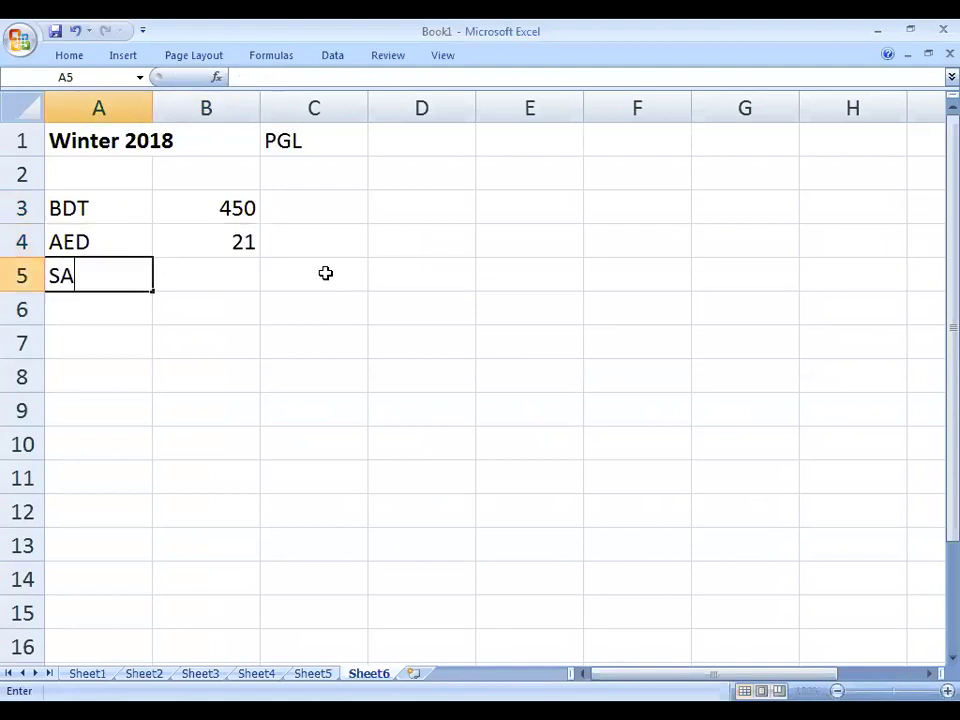
pyautogui.press('Tab')
pyautogui.press('Left')
pyautogui.press('F2')
pyautogui.press('BackSpace')
pyautogui.write('R')
pyautogui.press('Tab')
pyautogui.write('16')
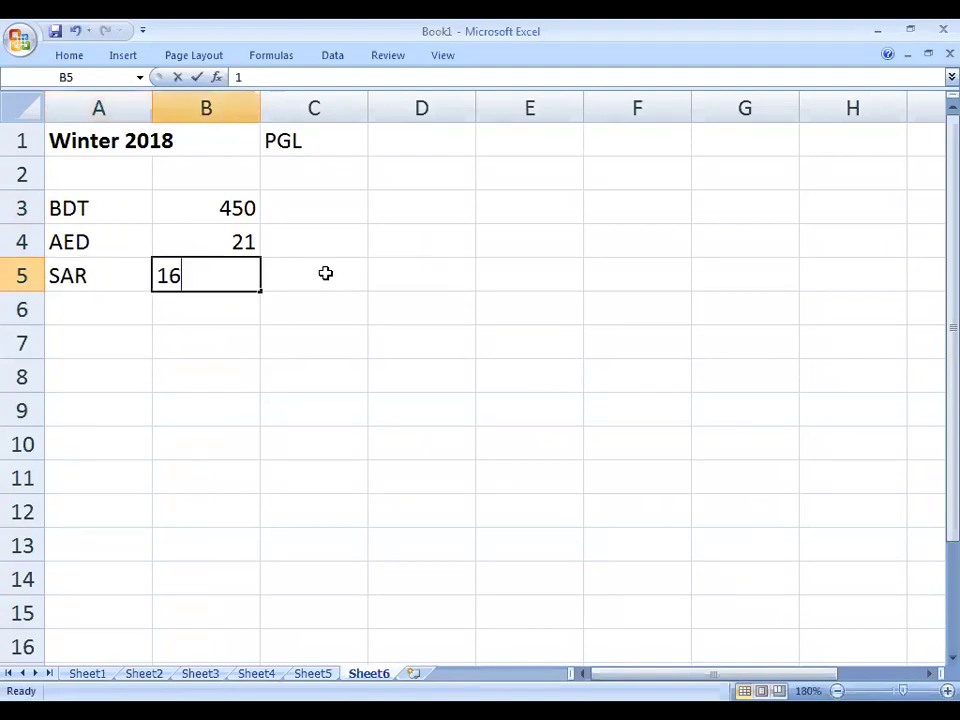
pyautogui.press('Return')
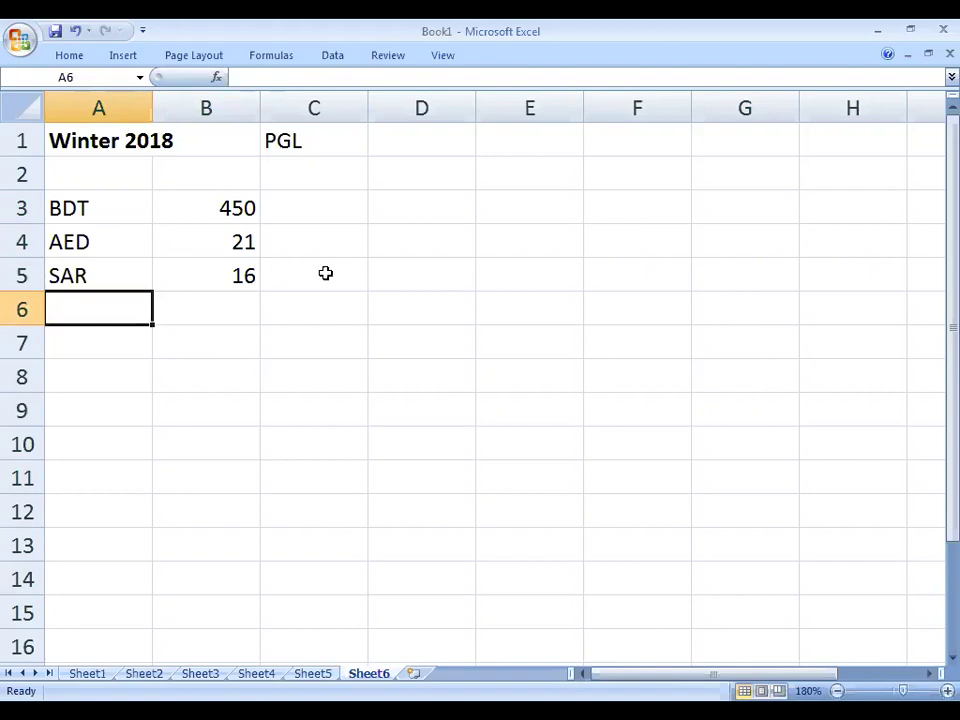
# Add the remaining foreign-currency payables: SAR with 20 in row 6 and AED with 15 in row 7
pyautogui.write('SAR')
pyautogui.press('Tab')
pyautogui.write('20')
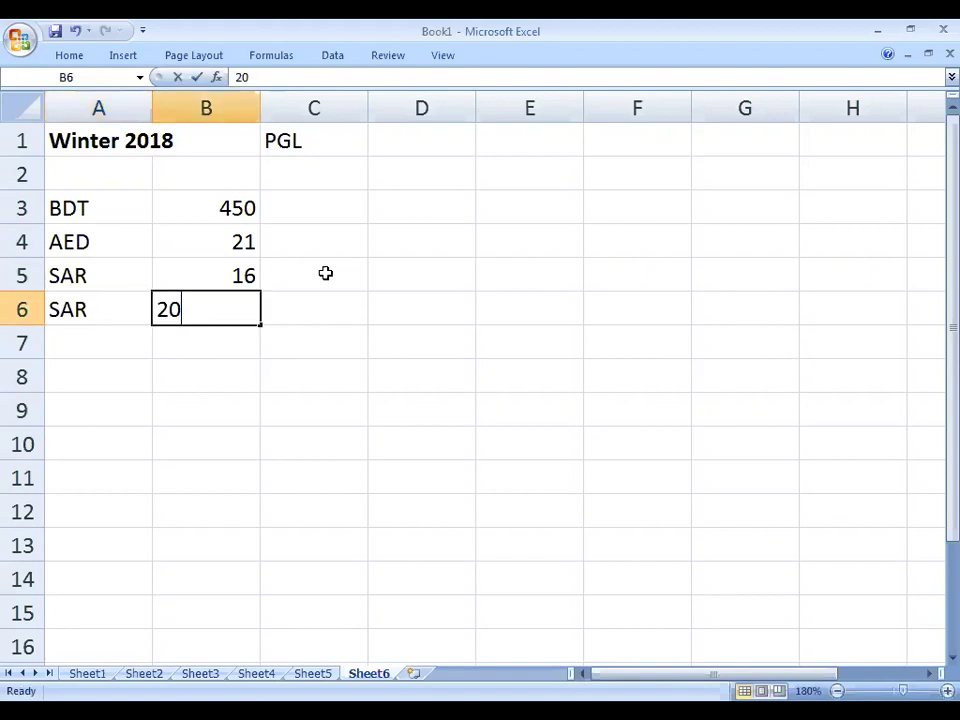
pyautogui.press('Return')
pyautogui.write('AED')
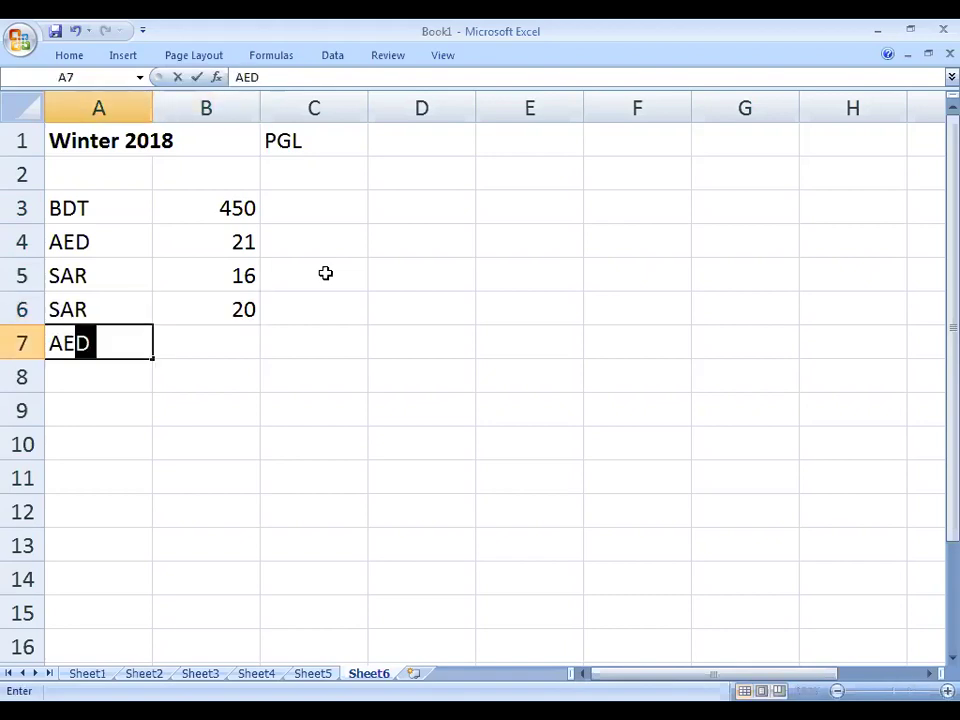
pyautogui.press('Tab')
pyautogui.write('15')
pyautogui.press('Return')
# Enter the BDT exchange rate 1.613 in cell C3
pyautogui.press('Up')
pyautogui.press('Up')
pyautogui.press('Right')
pyautogui.press('Up')
pyautogui.press('Up')
pyautogui.press('Right')
pyautogui.press('Right')
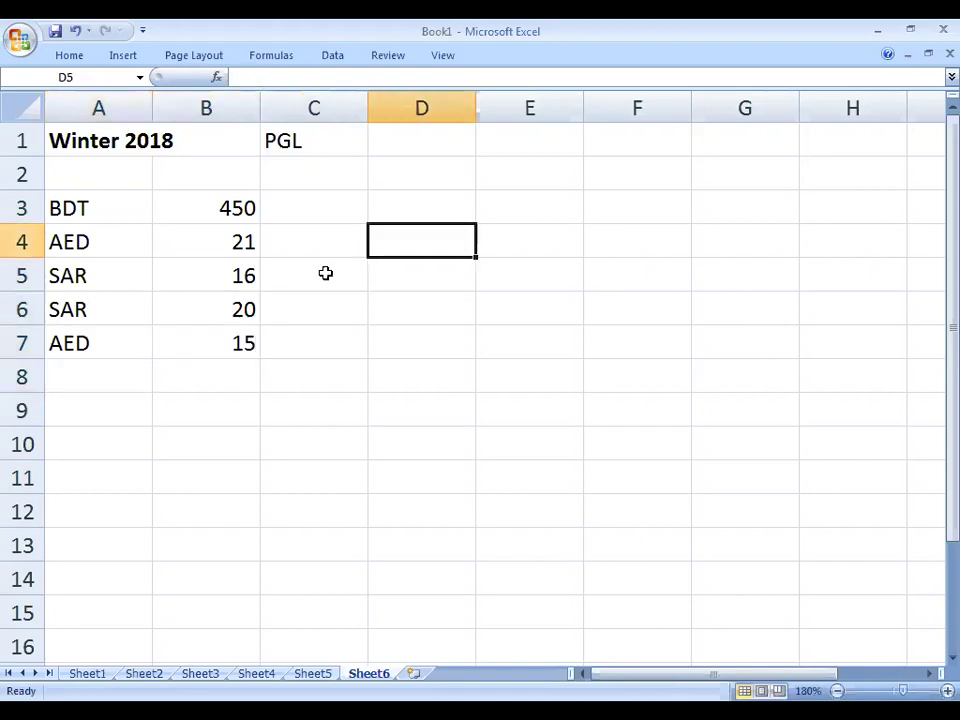
pyautogui.press('Up')
pyautogui.press('Left')
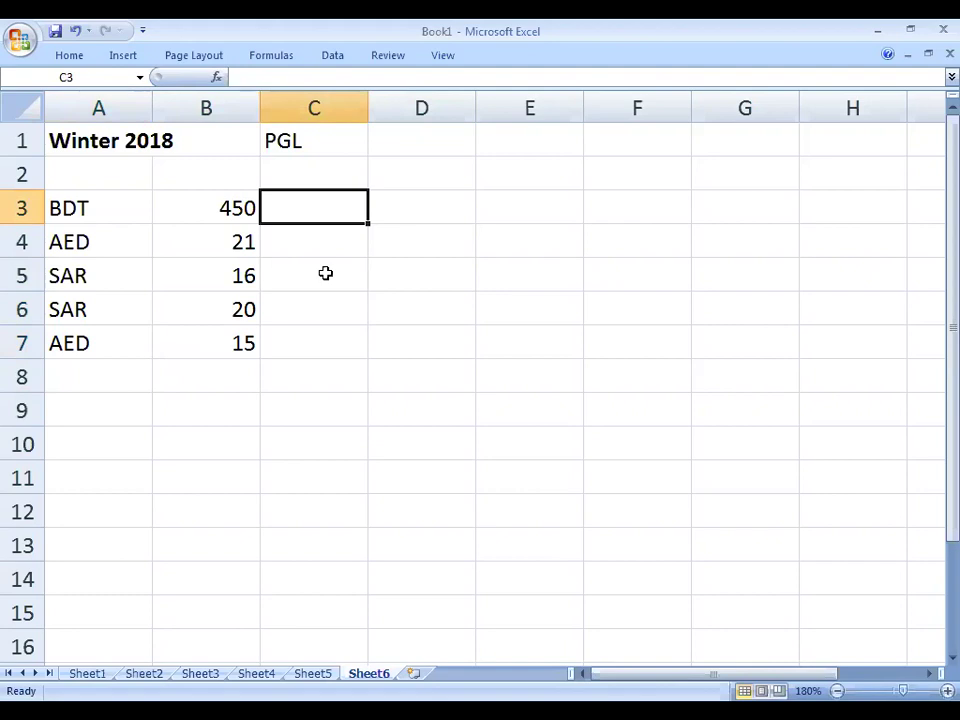
pyautogui.write('1.613')
pyautogui.press('Return')
# Enter the column heading "Exchange Rate" in cell C2 and make it bold
pyautogui.press('Up')
pyautogui.press('Up')
pyautogui.press('Up')
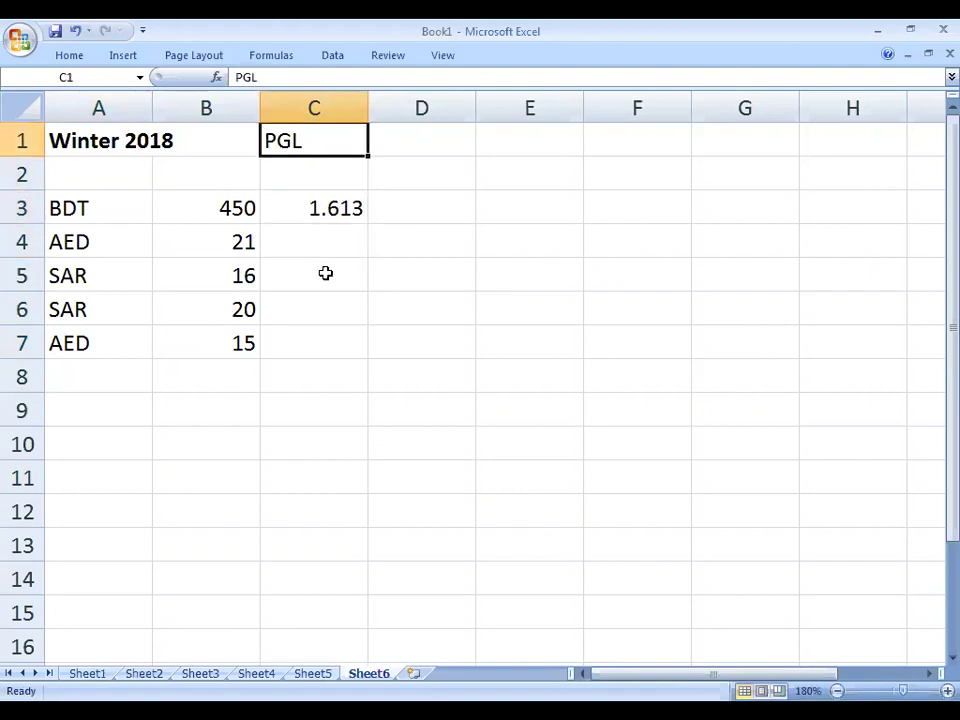
pyautogui.press('Down')
pyautogui.write('Exchange')
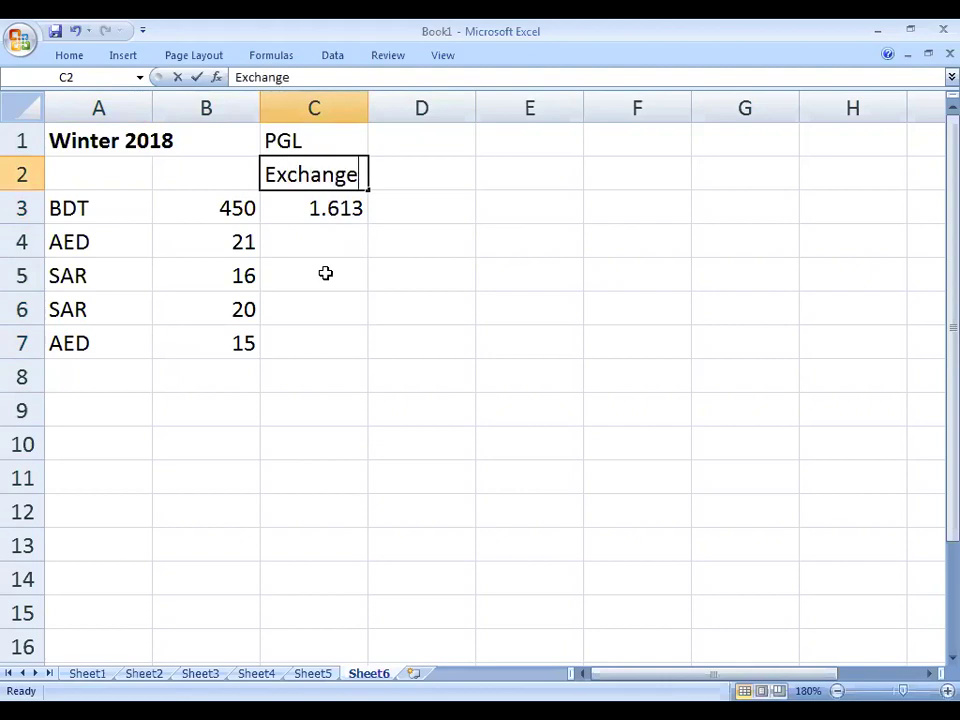
pyautogui.write(' Rate')
pyautogui.press('Return')
pyautogui.press('Up')
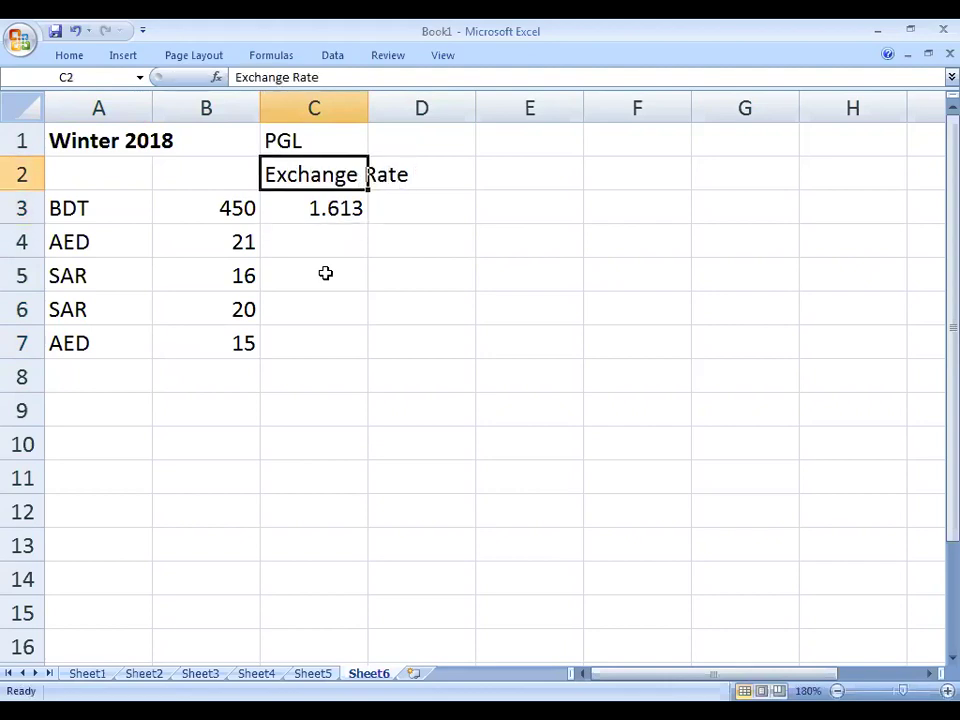
pyautogui.hotkey('ctrl', 'b')
# Enter the AED exchange rate 35.714 in cell C4
pyautogui.press('Right')
pyautogui.press('Down')
pyautogui.press('Left')
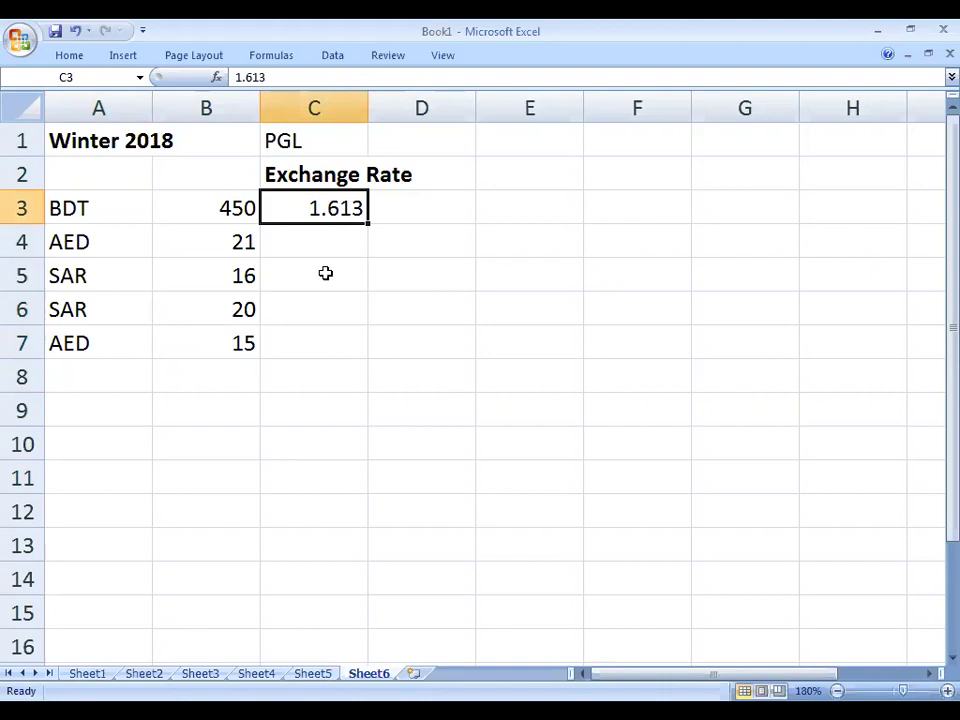
pyautogui.press('Down')
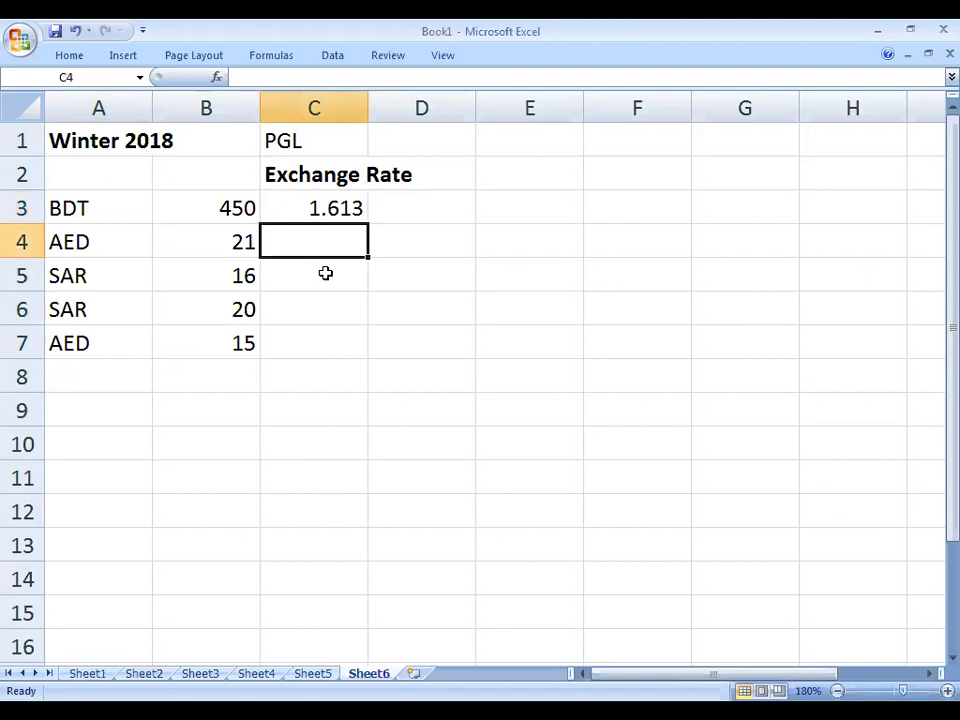
pyautogui.write('35.714')
pyautogui.press('Return')
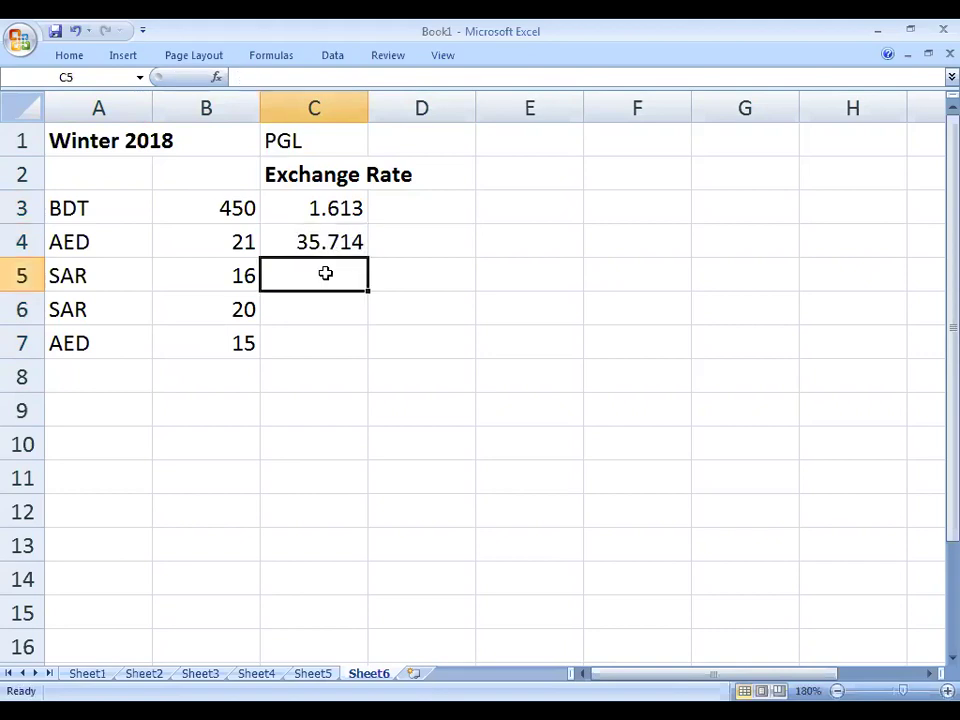
# Enter the SAR exchange rate 34.483 in cell C5 and copy it to C6 for the second SAR row
pyautogui.write('2')
pyautogui.press('BackSpace')
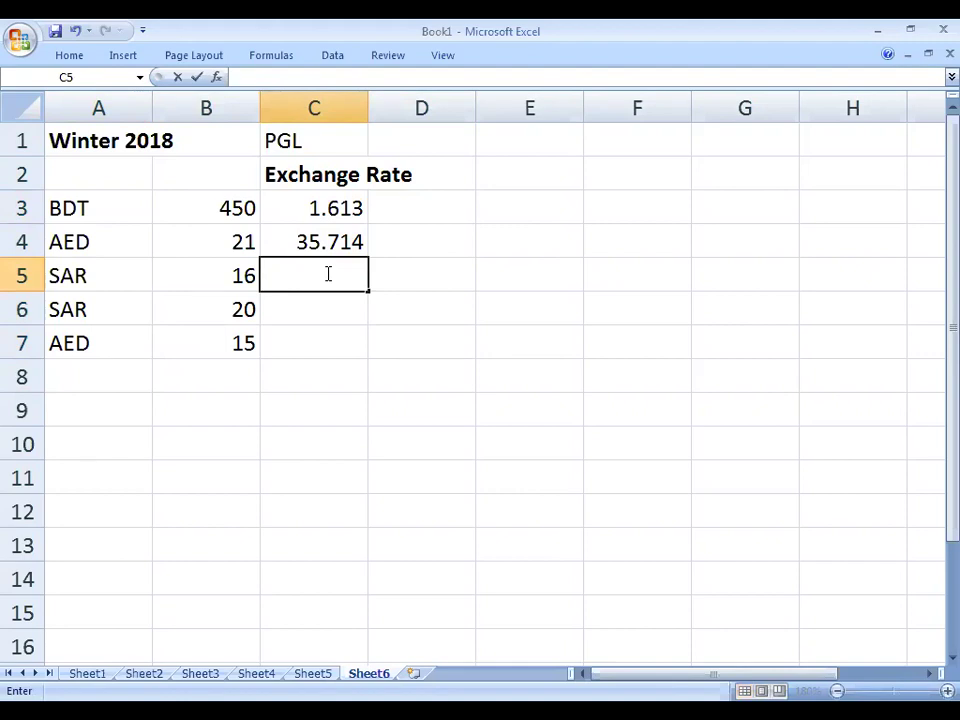
pyautogui.write('34.483')
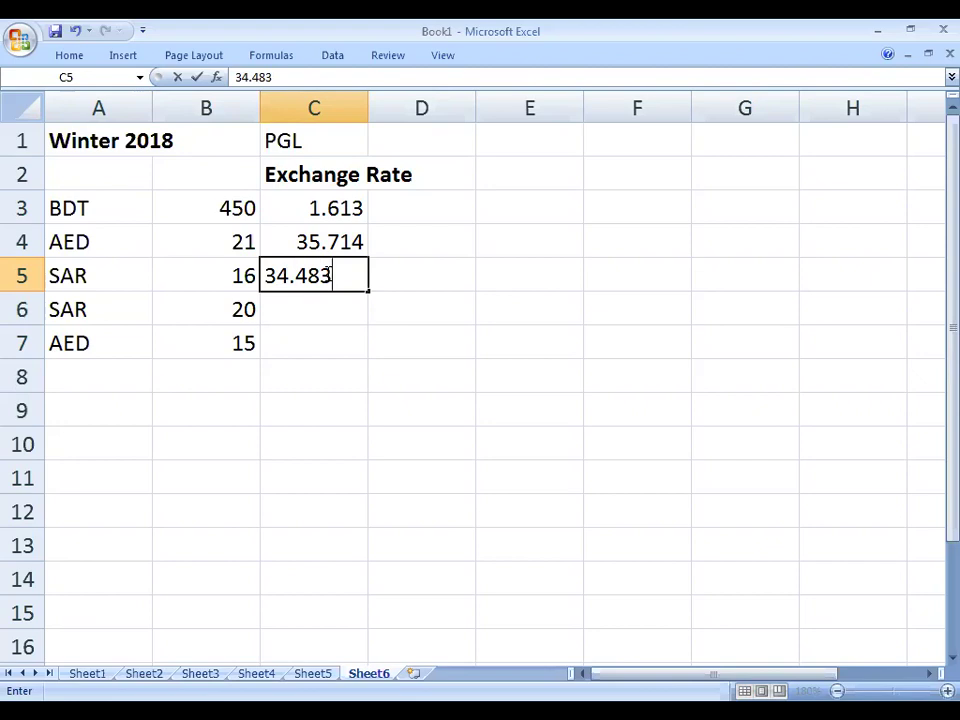
pyautogui.press('Return')
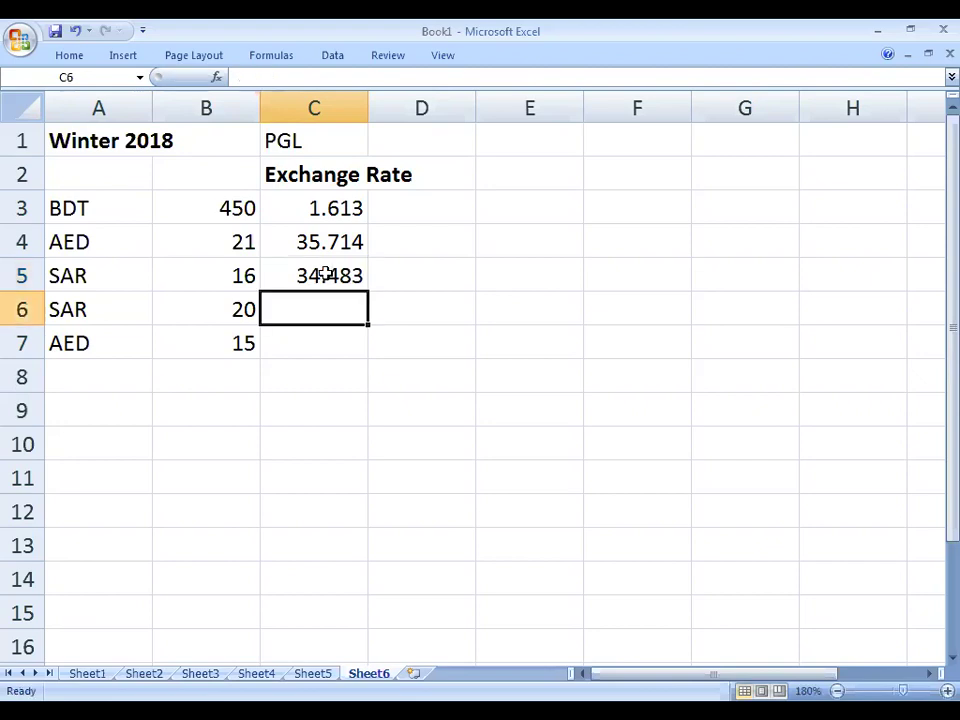
pyautogui.click(326, 274)
pyautogui.hotkey('ctrl', 'c')
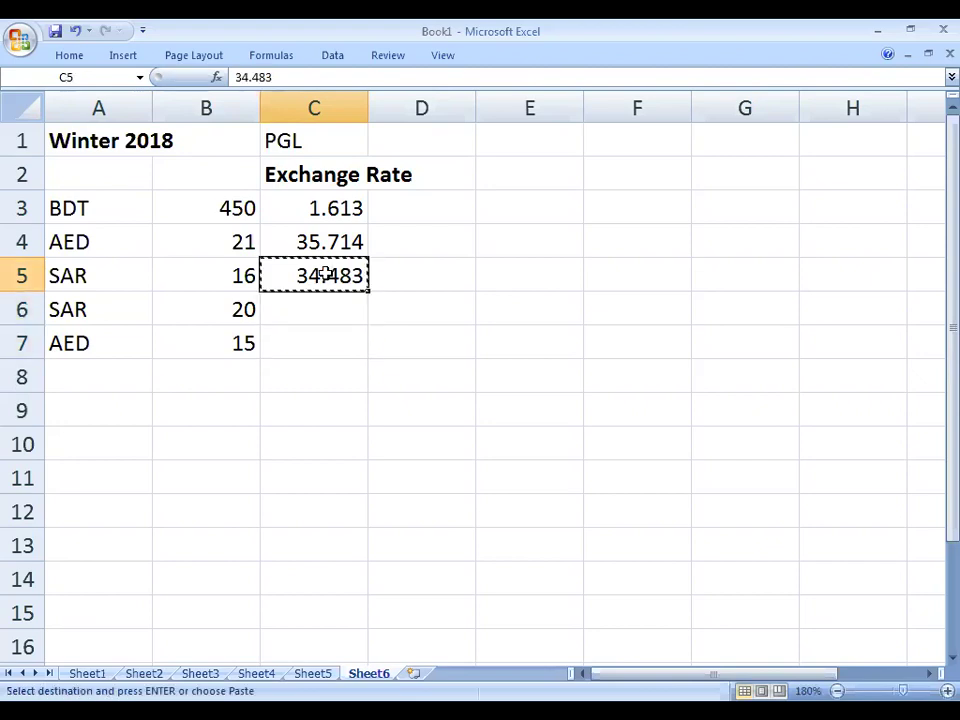
pyautogui.press('Down')
pyautogui.press('Return')
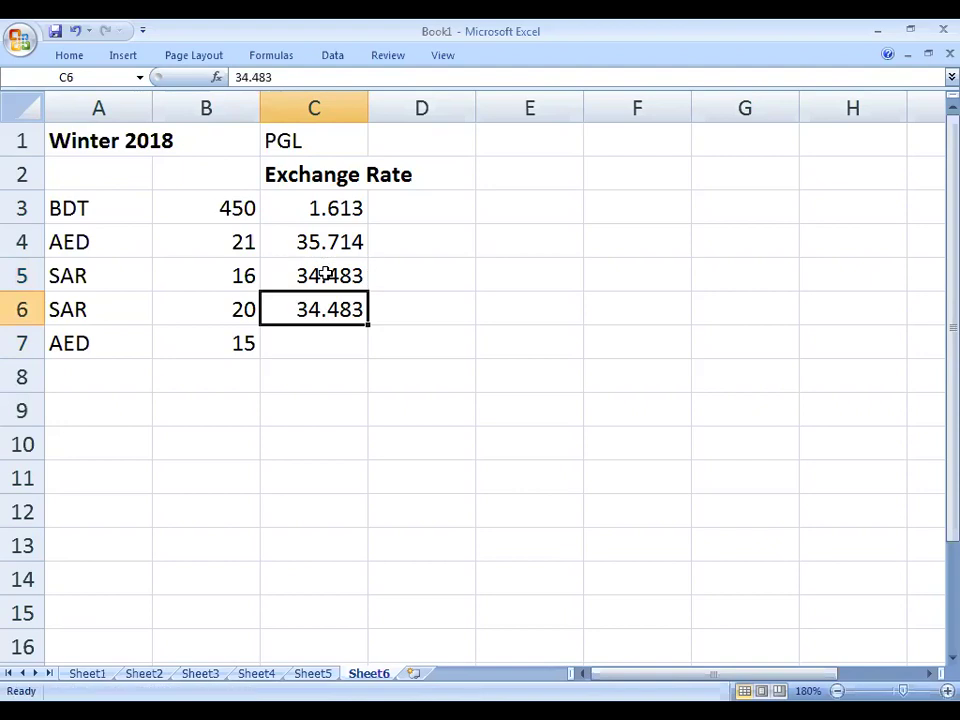
# Copy the AED exchange rate from C4 to C7 for the second AED row
pyautogui.click(332, 341)
pyautogui.click(310, 242)
pyautogui.hotkey('ctrl', 'c')
pyautogui.press('Down')
pyautogui.press('Down')
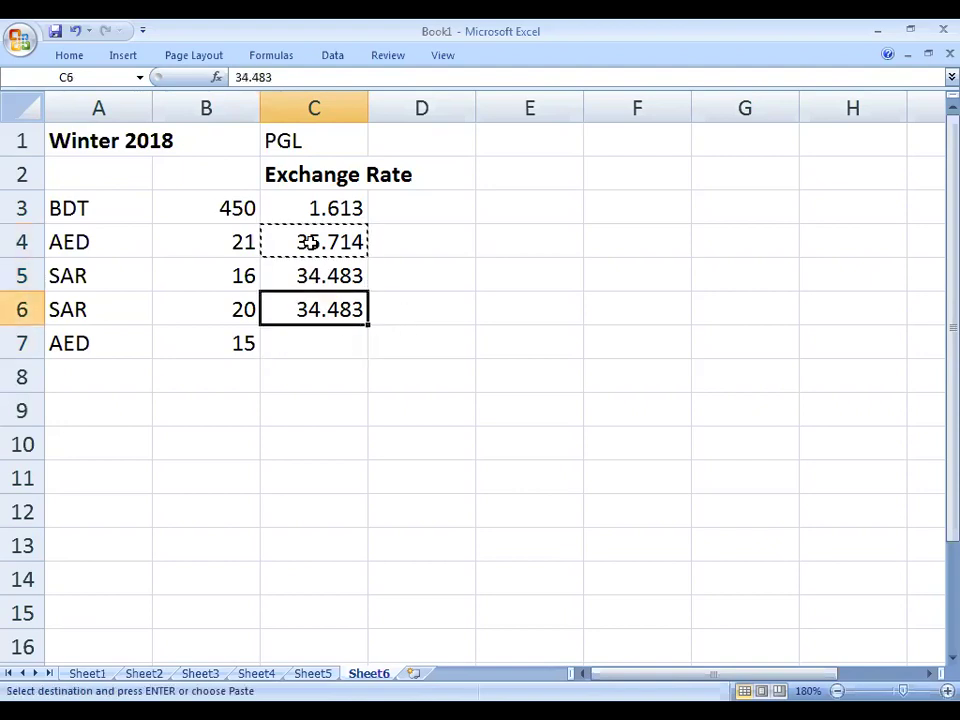
pyautogui.press('Down')
pyautogui.press('Return')
# Enter the column heading "Amount (PKR)" in cell D2
pyautogui.press('Right')
pyautogui.press('Up')
pyautogui.press('Up')
pyautogui.press('Up')
pyautogui.press('Up')
pyautogui.press('Up')
pyautogui.write('Am')
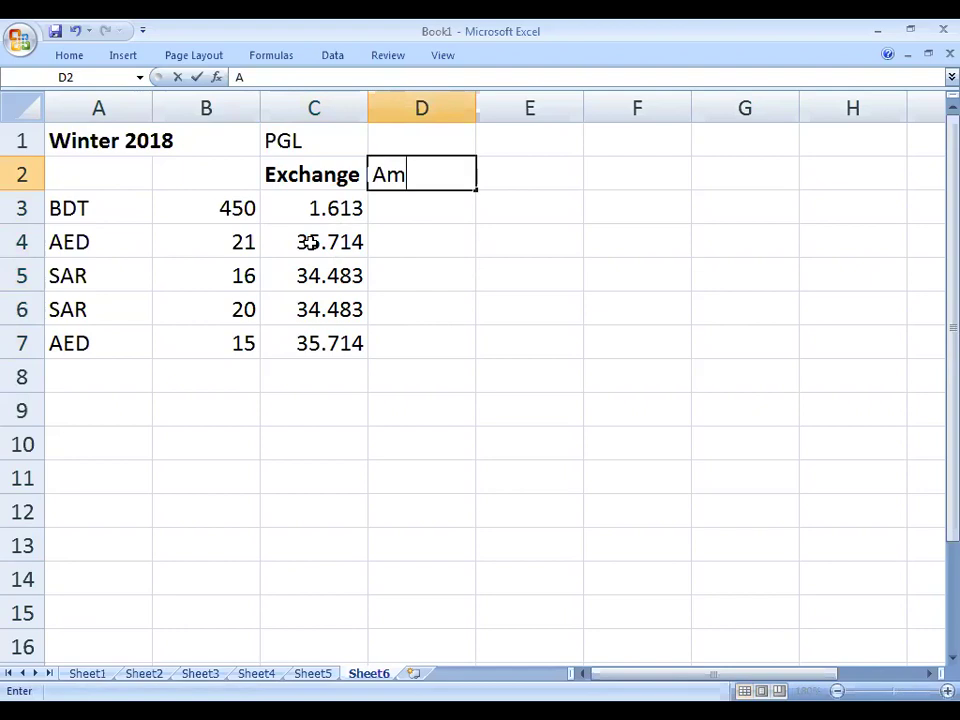
pyautogui.write('ount (PLKR')
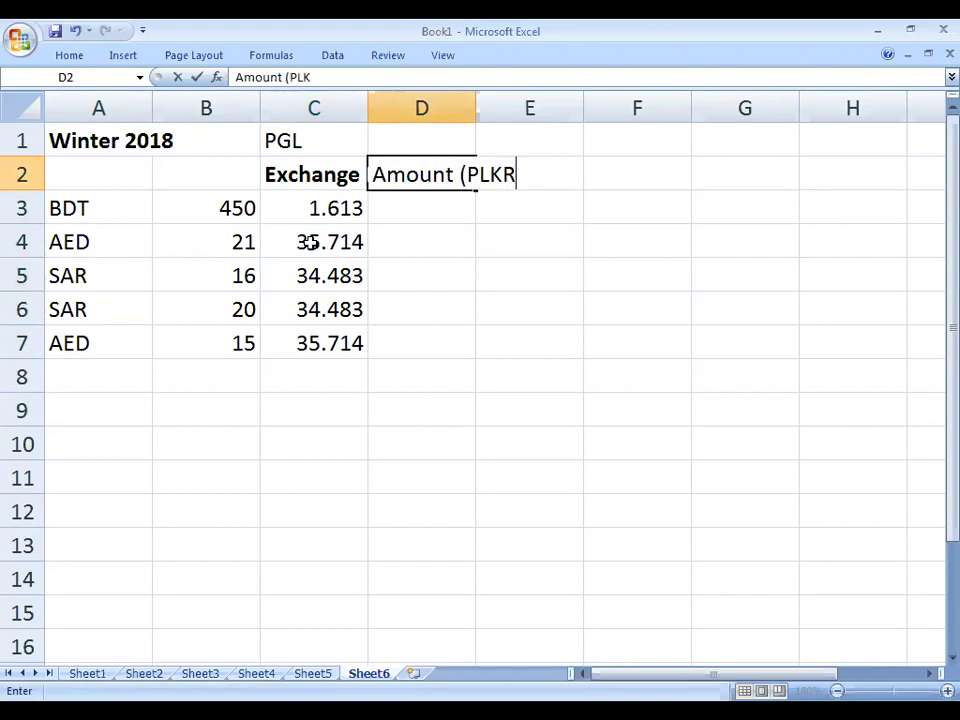
pyautogui.press('BackSpace')
pyautogui.press('BackSpace')
pyautogui.press('BackSpace')
pyautogui.write('KR(')
pyautogui.press('BackSpace')
pyautogui.write(')')
pyautogui.press('Return')
# Calculate the BDT amount in Pak Rupees in cell D3 with the formula =B3*C3
pyautogui.write('=')
pyautogui.press('Left')
pyautogui.press('Left')
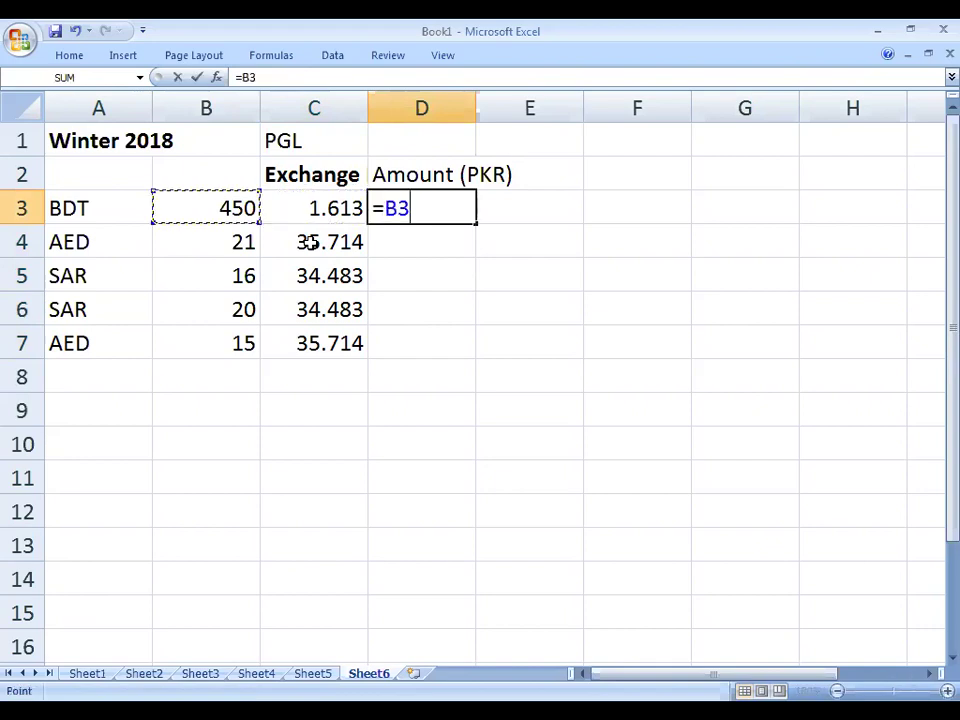
pyautogui.write('*')
pyautogui.press('Left')
pyautogui.press('Return')
# Copy the PKR amount formula from D3 down to D4:D7 for the remaining currency rows
pyautogui.press('Up')
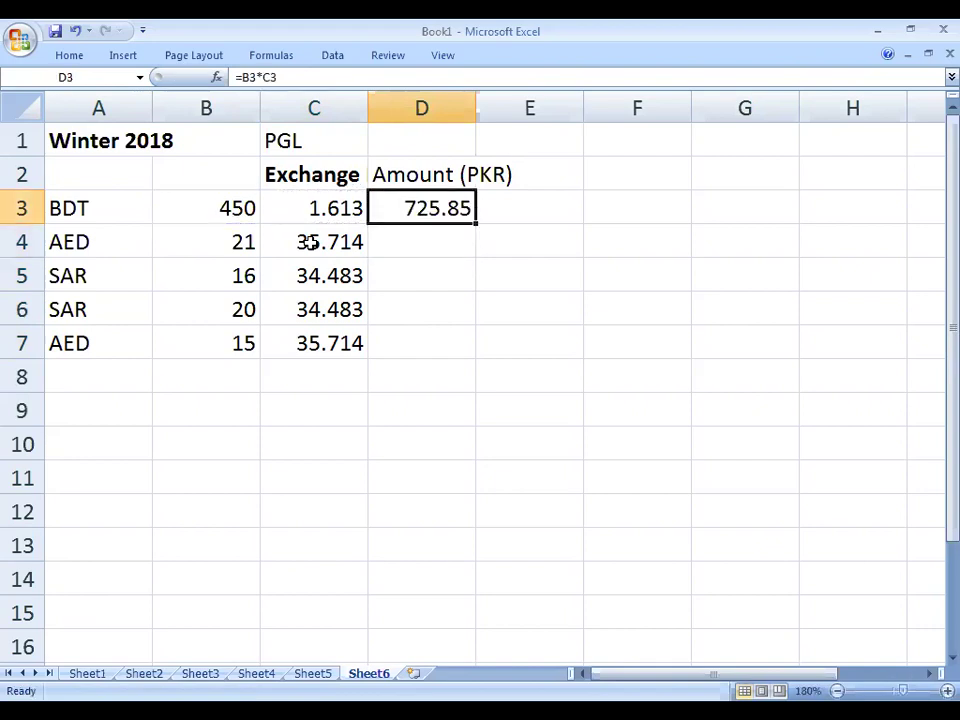
pyautogui.hotkey('ctrl', 'c')
pyautogui.press('Down')
pyautogui.hotkey('shift', 'Down')
pyautogui.hotkey('shift', 'Down')
pyautogui.hotkey('shift', 'Down')
pyautogui.hotkey('ctrl', 'v')
pyautogui.press('Escape')
pyautogui.press('Down')
pyautogui.press('Down')
pyautogui.press('Down')
pyautogui.press('Down')
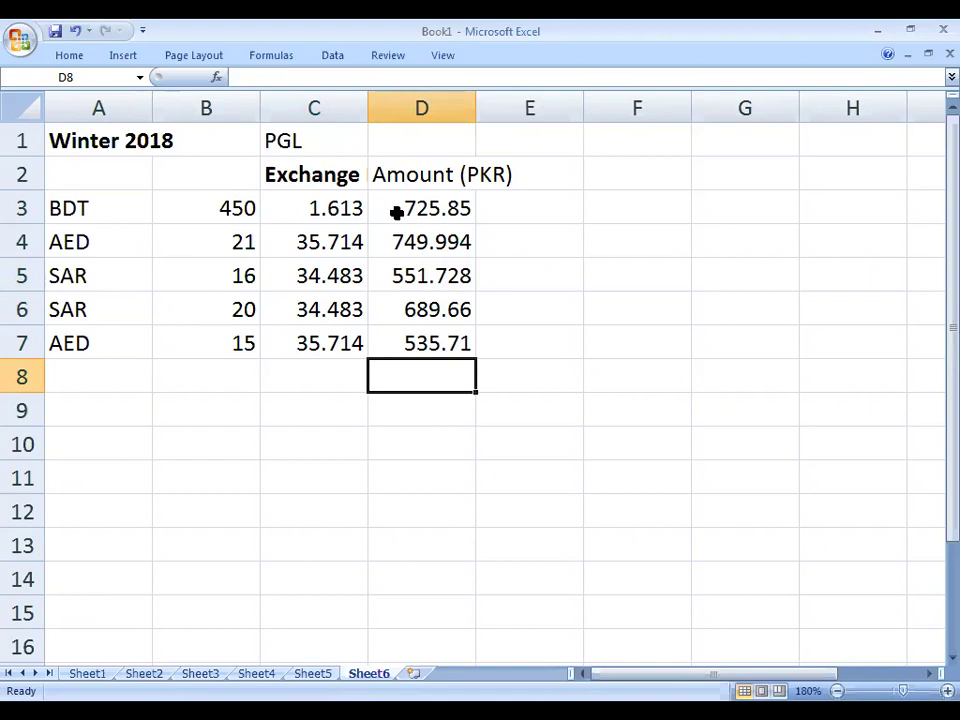
pyautogui.moveTo(409, 206); pyautogui.dragTo(392, 326)
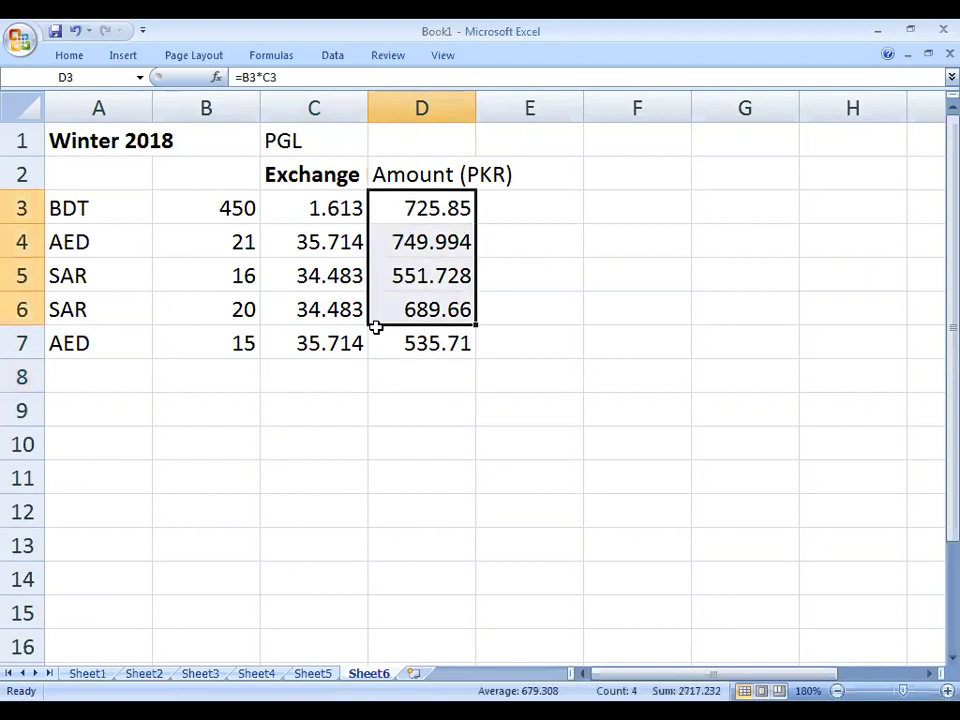
pyautogui.click(388, 366)
pyautogui.click(178, 374)
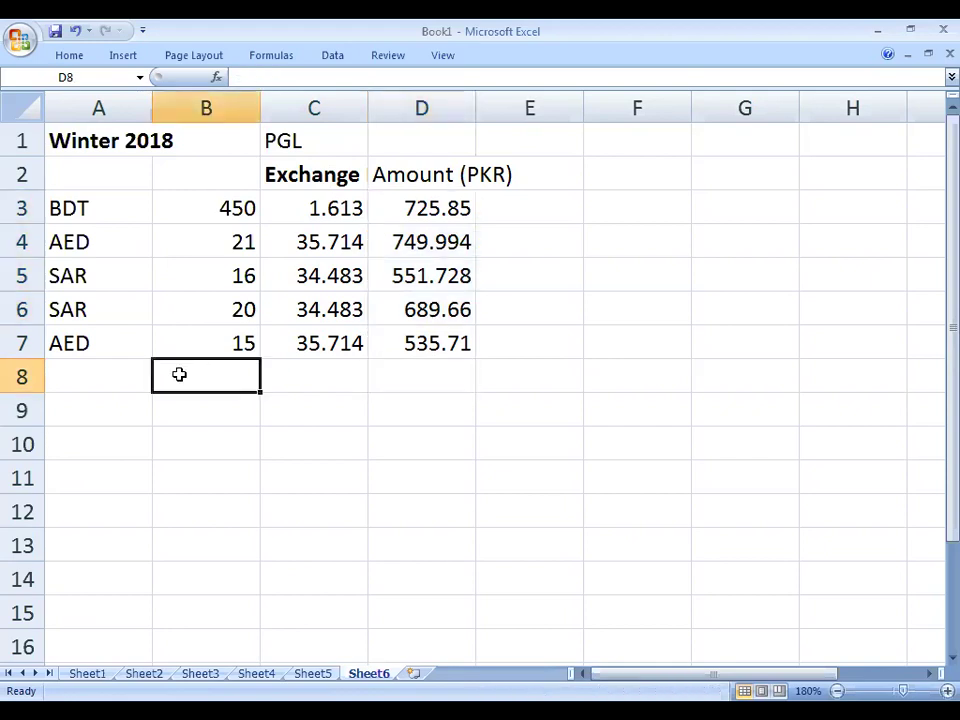
pyautogui.press('Left')
pyautogui.press('Down')
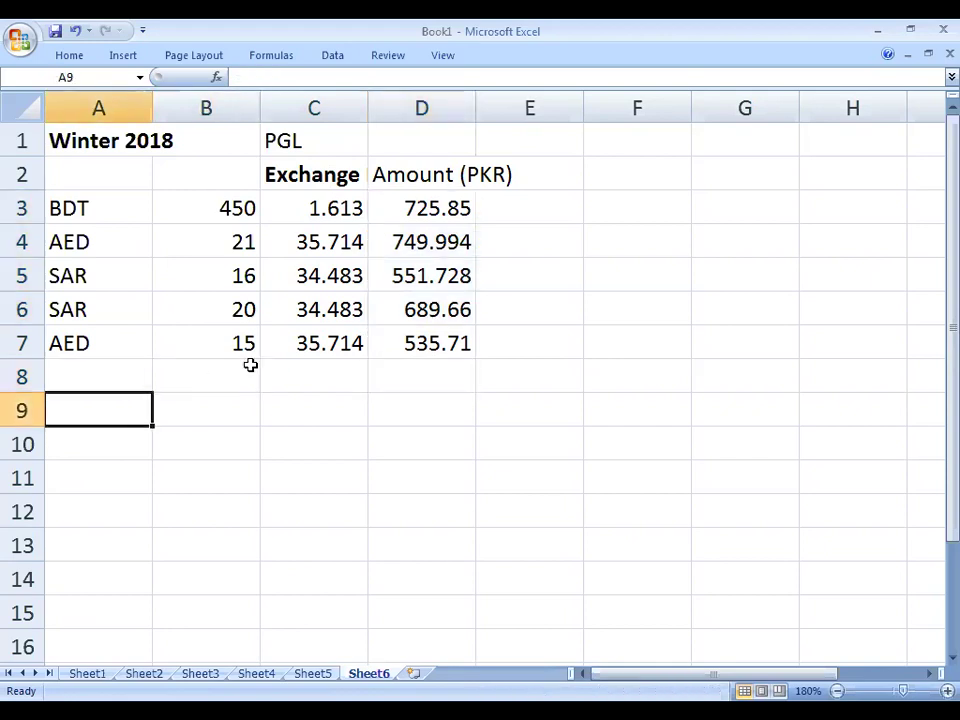
pyautogui.press('Right')
pyautogui.press('Down')
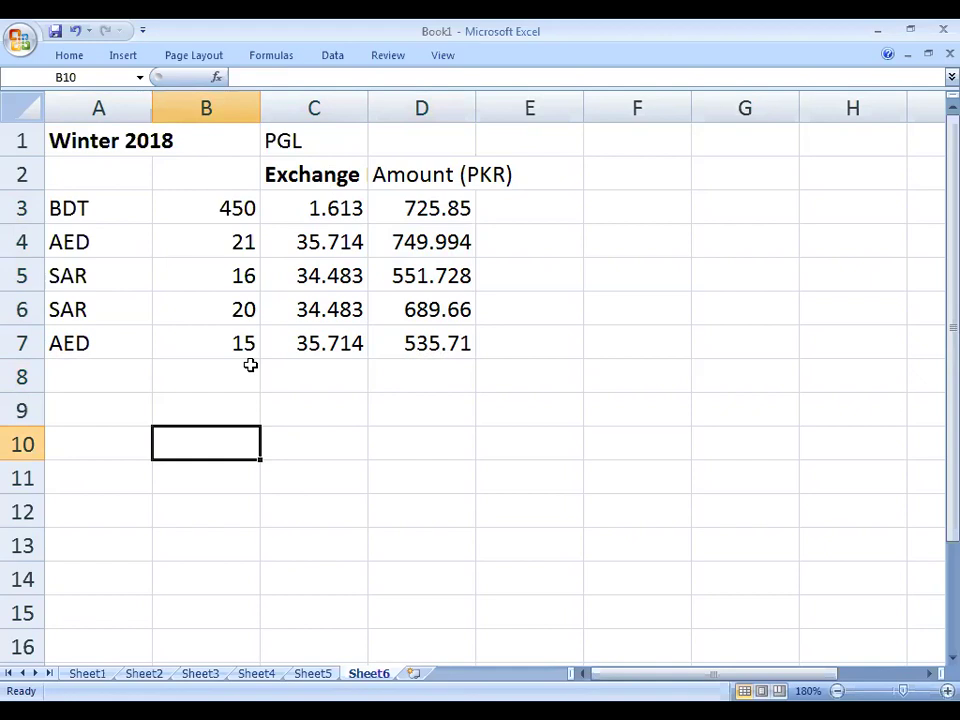
pyautogui.press('Right')
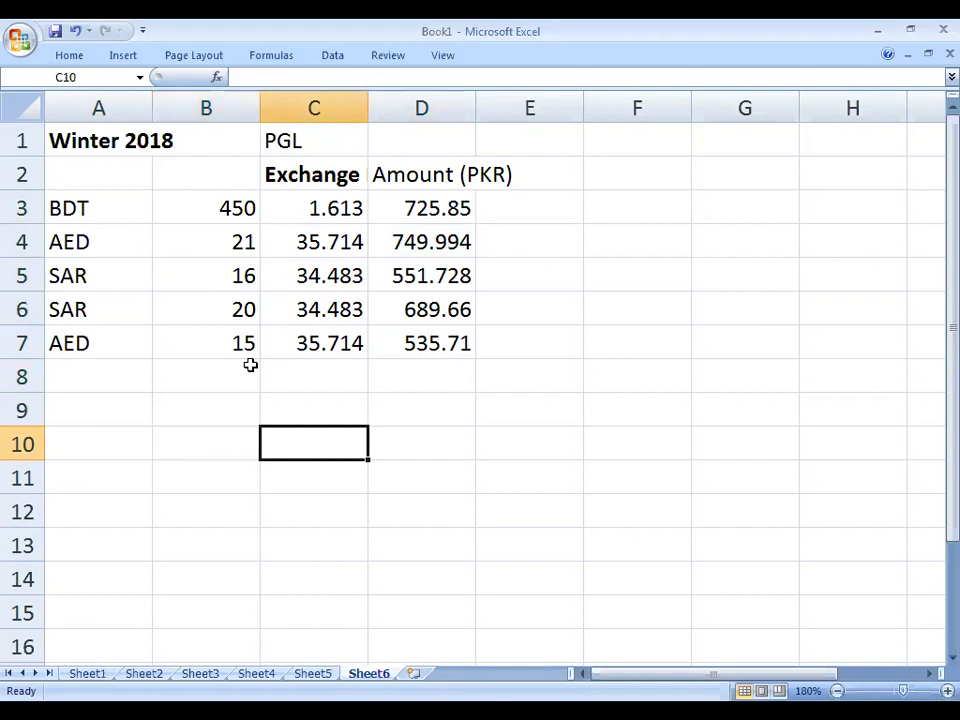
# Enter the heading "Transacation Matrix" in cell A10 and make it bold
pyautogui.press('Left')
pyautogui.press('Left')
pyautogui.write('Trans')
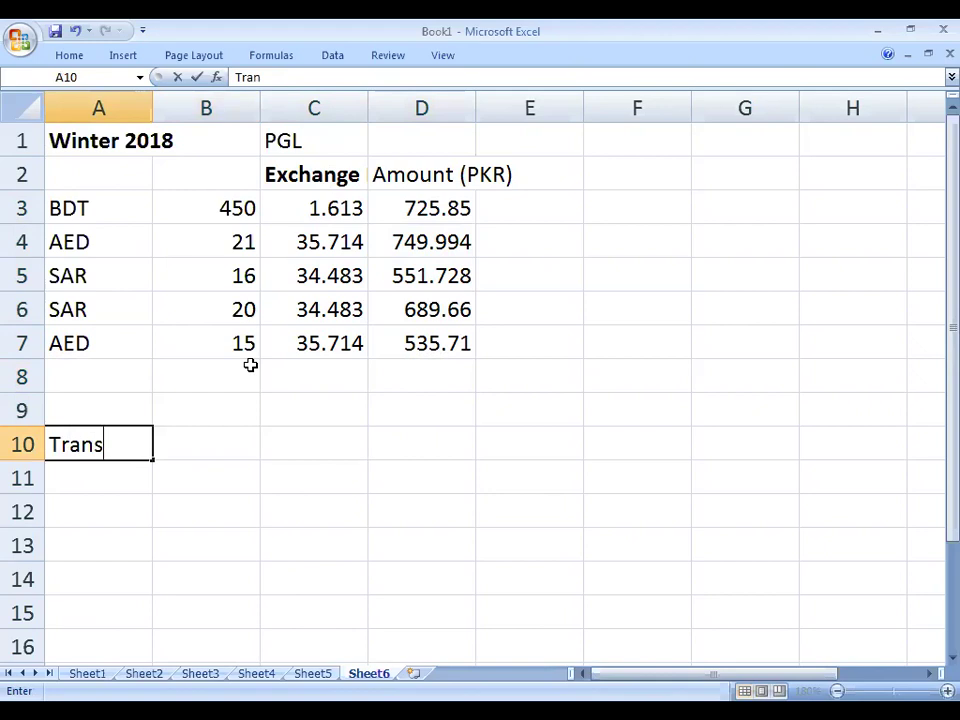
pyautogui.write('acation Matrix')
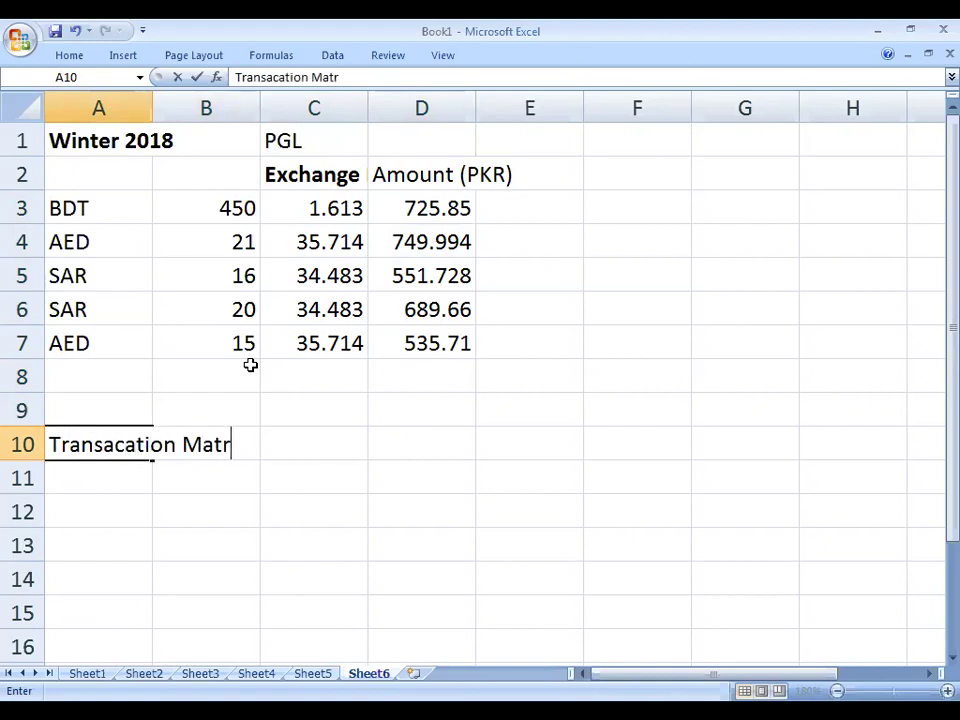
pyautogui.press('Return')
pyautogui.press('Up')
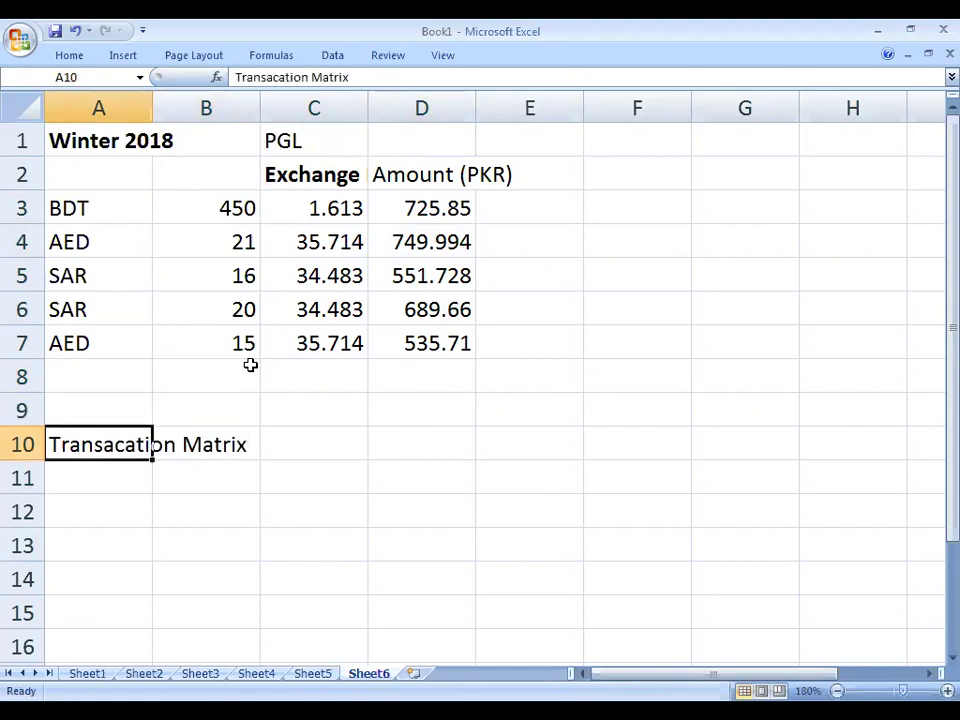
pyautogui.hotkey('ctrl', 'b')
# Enter the matrix column labels PGL, BGD, UAE and SA in cells C11 to F11
pyautogui.press('Down')
pyautogui.press('Right')
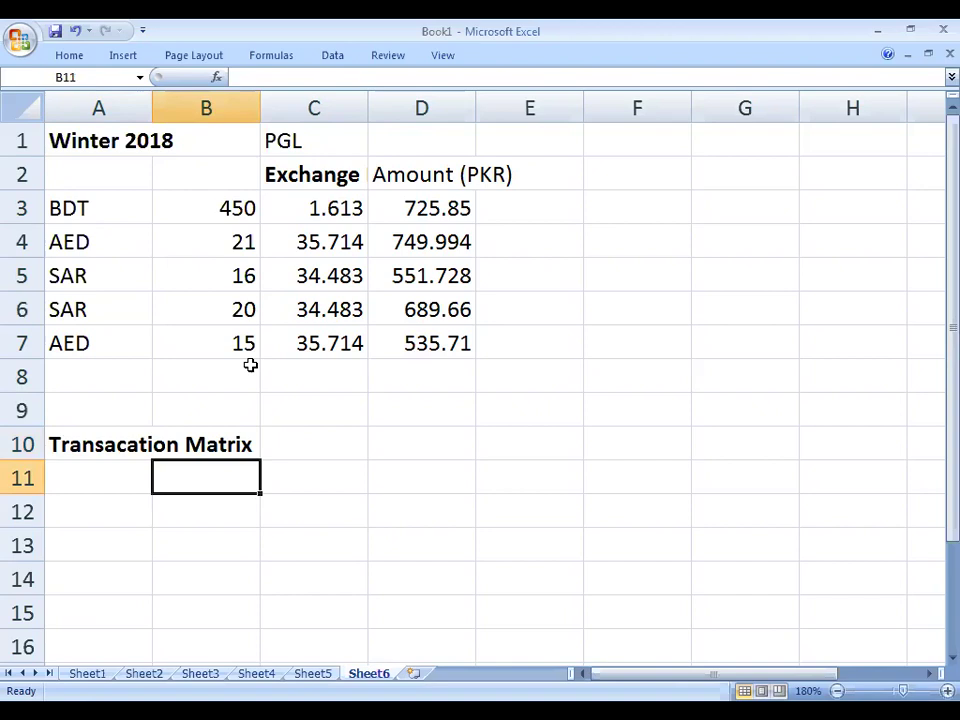
pyautogui.press('Right')
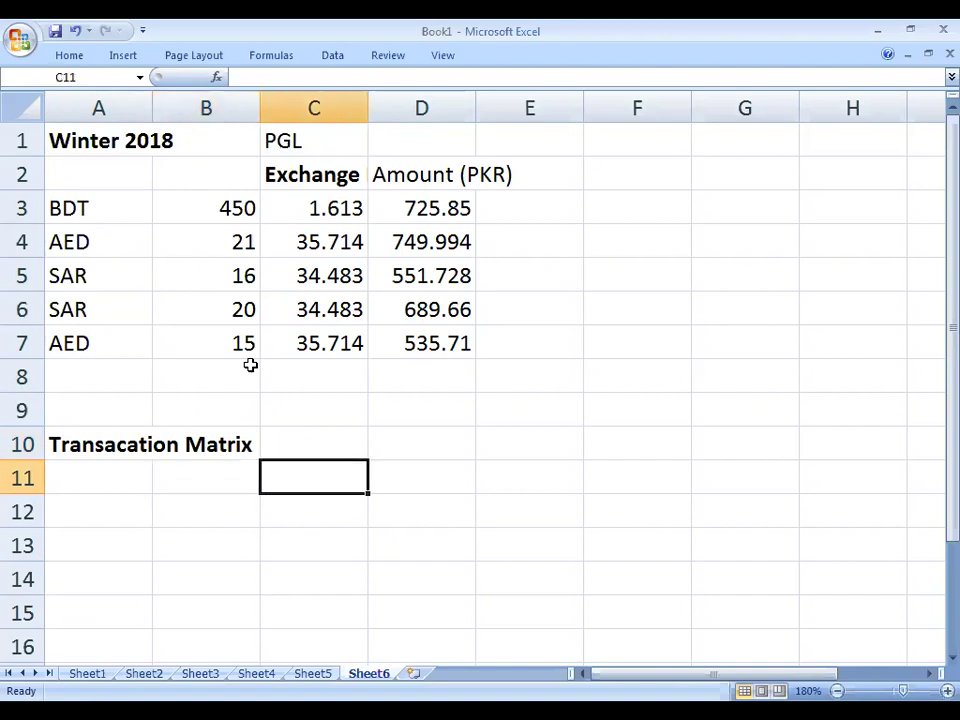
pyautogui.write('PGl')
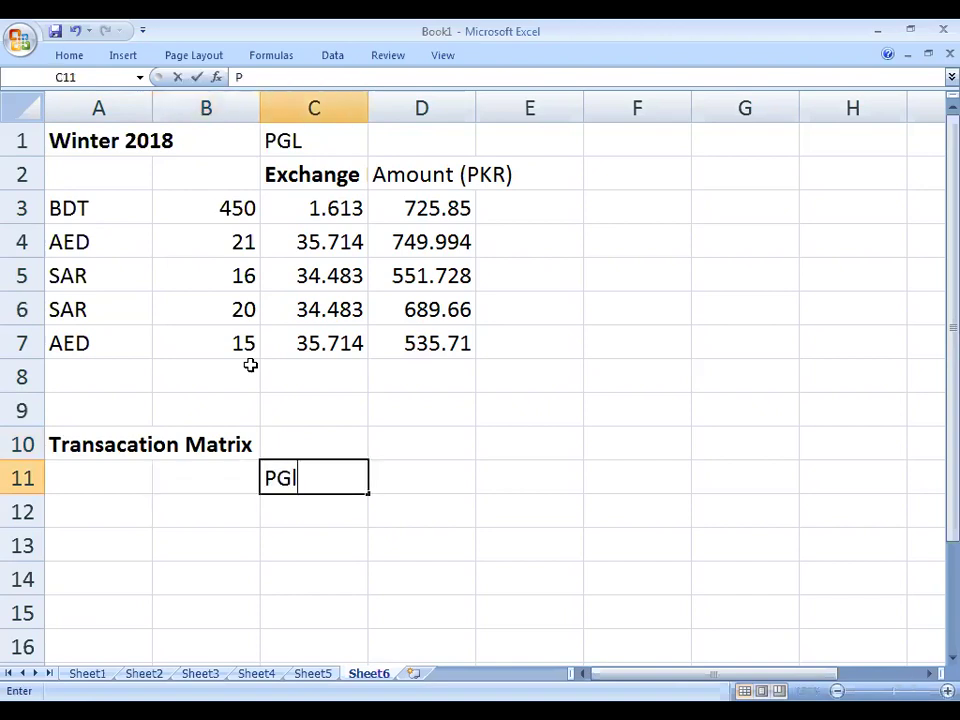
pyautogui.press('BackSpace')
pyautogui.write('L')
pyautogui.press('Tab')
pyautogui.write('B')
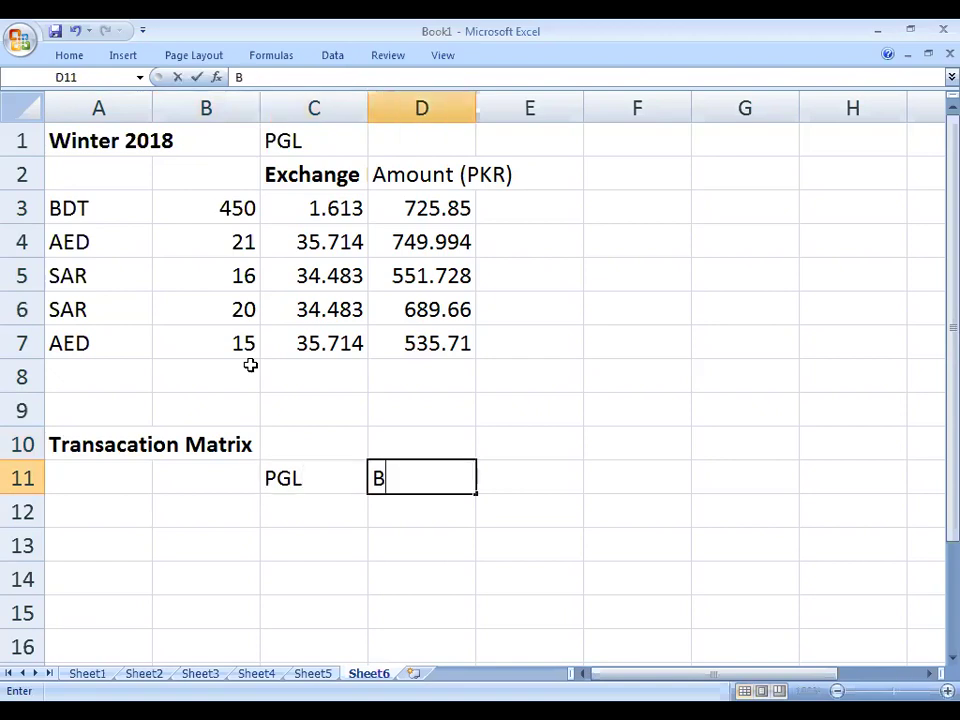
pyautogui.write('GD')
pyautogui.press('Tab')
pyautogui.write('UAE')
pyautogui.press('Tab')
pyautogui.write('SA')
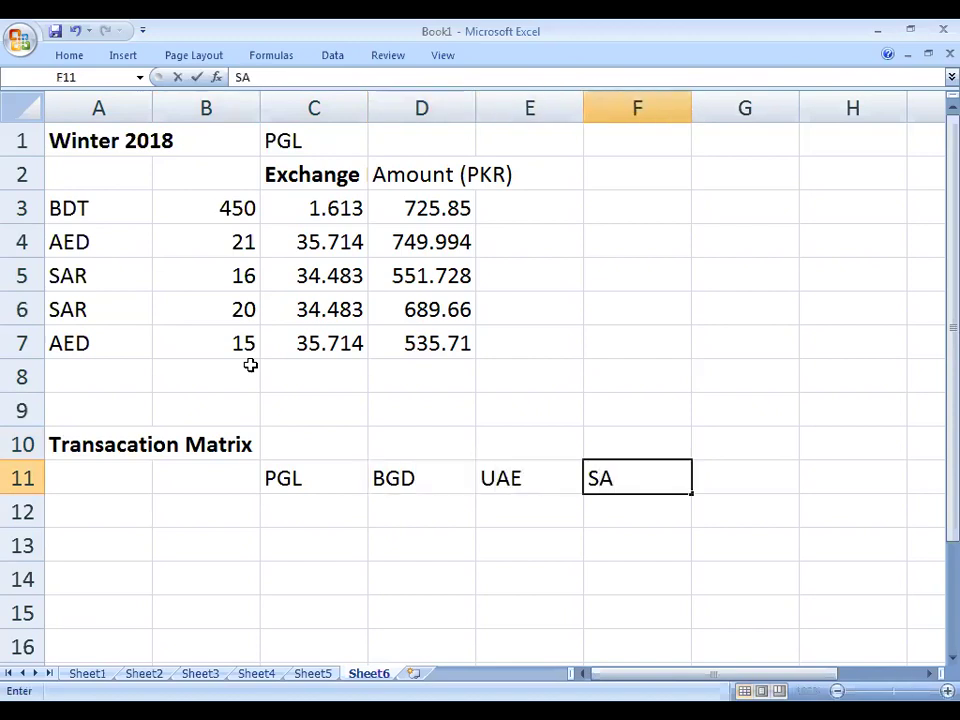
pyautogui.press('Return')
# Enter the matrix row labels PGL, BGD, UAE and SA in cells A12 to A15
pyautogui.press('Left')
pyautogui.press('Left')
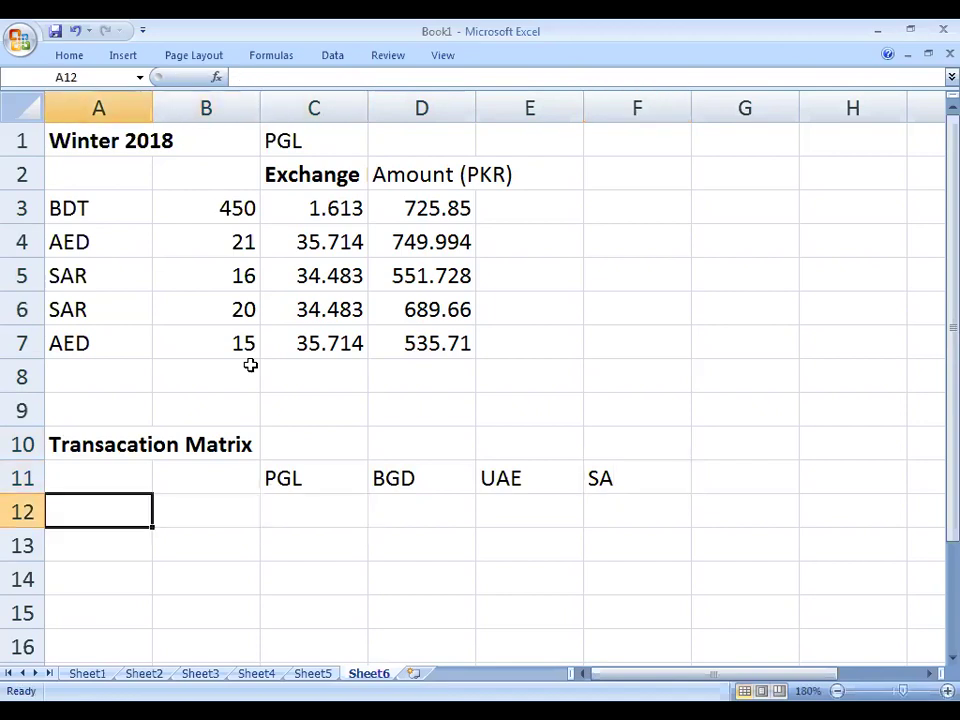
pyautogui.write('PGl')
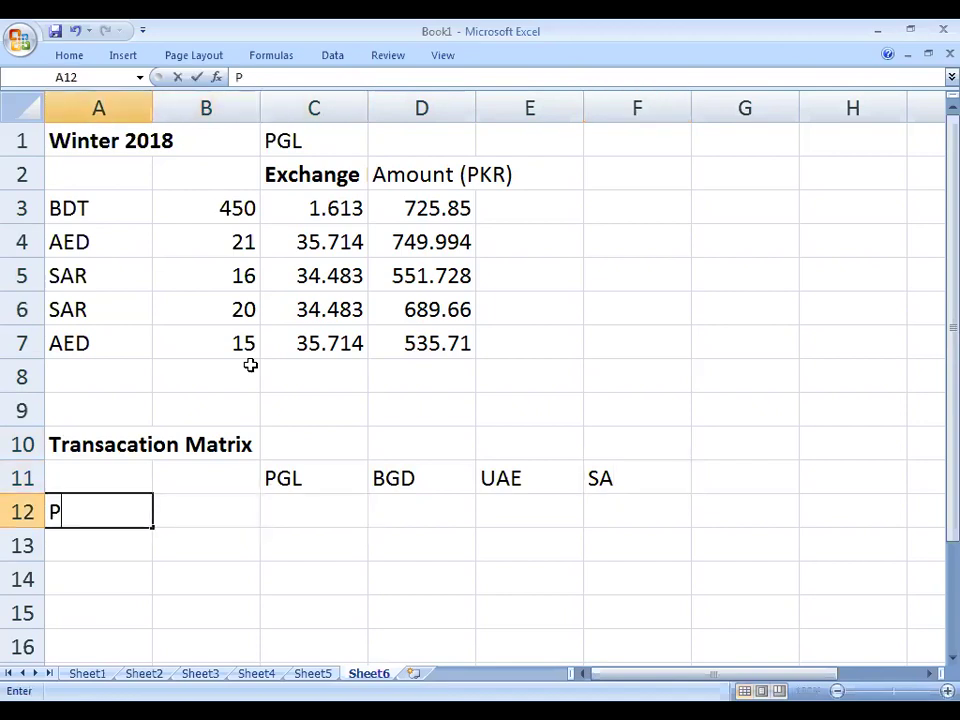
pyautogui.press('Return')
pyautogui.press('Up')
pyautogui.press('F2')
pyautogui.press('BackSpace')
pyautogui.write('L')
pyautogui.press('Return')
pyautogui.write('BGD')
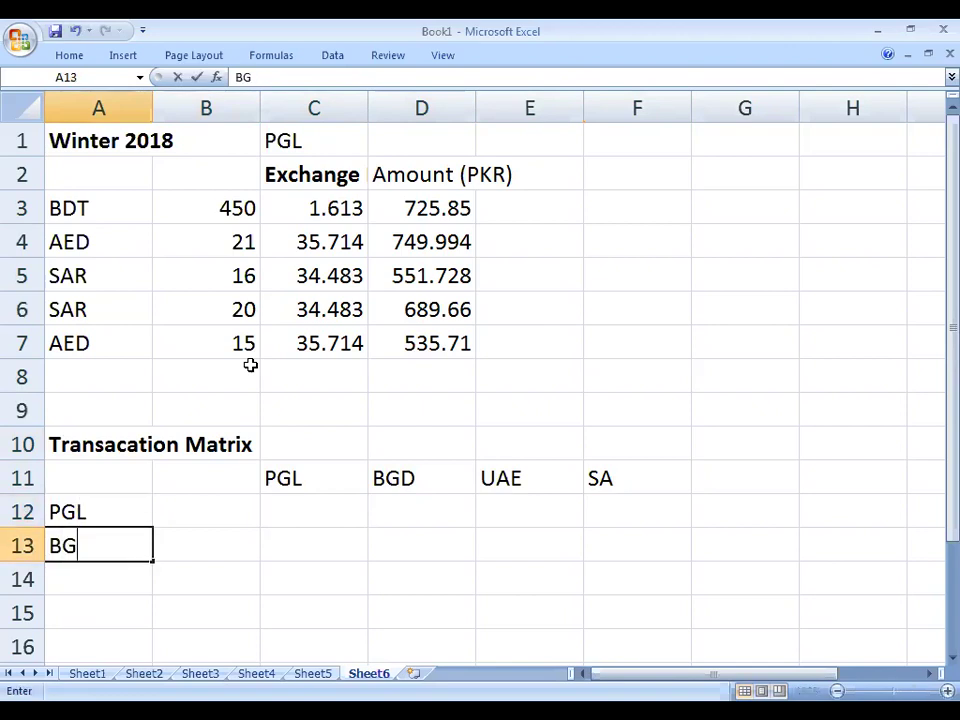
pyautogui.press('Return')
pyautogui.write('UAR')
pyautogui.press('BackSpace')
pyautogui.write('E')
pyautogui.press('Return')
pyautogui.write('SA')
pyautogui.press('Return')
# Enter the heading "Payments (Read Down)" in cell D10 above the company column labels
pyautogui.press('Up')
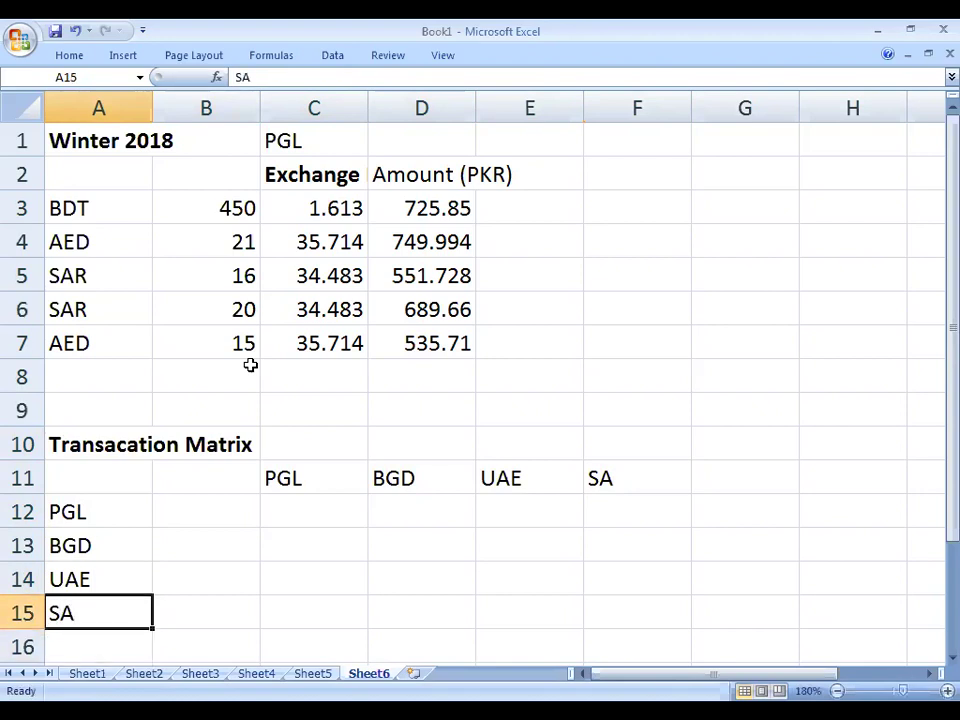
pyautogui.press('Up')
pyautogui.press('Up')
pyautogui.press('Right')
pyautogui.press('Up')
pyautogui.press('Right')
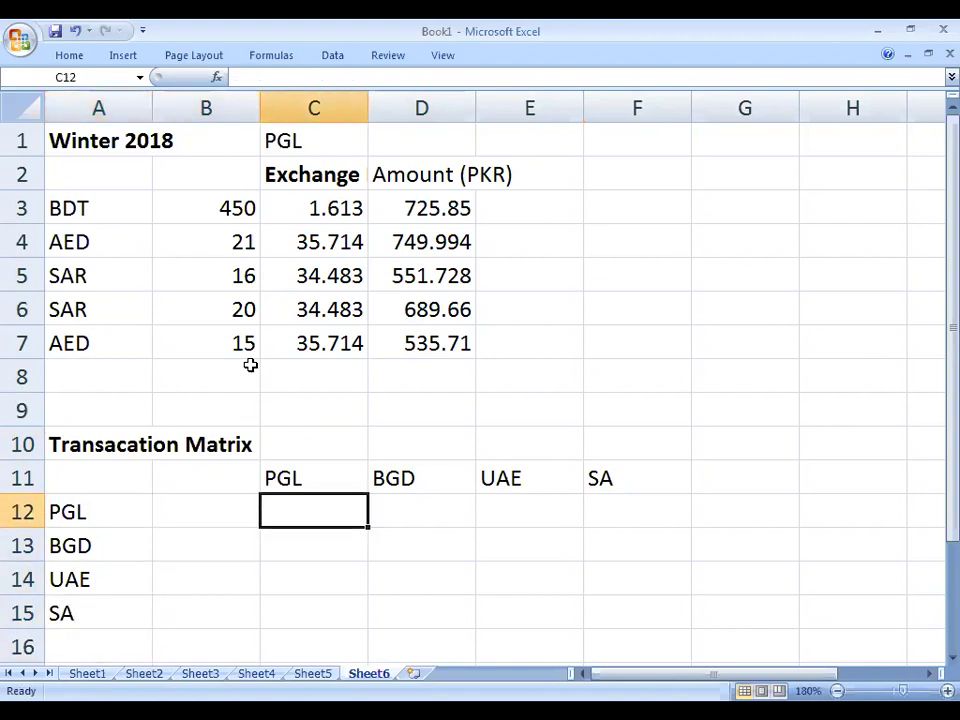
pyautogui.press('Up')
pyautogui.press('Up')
pyautogui.press('Right')
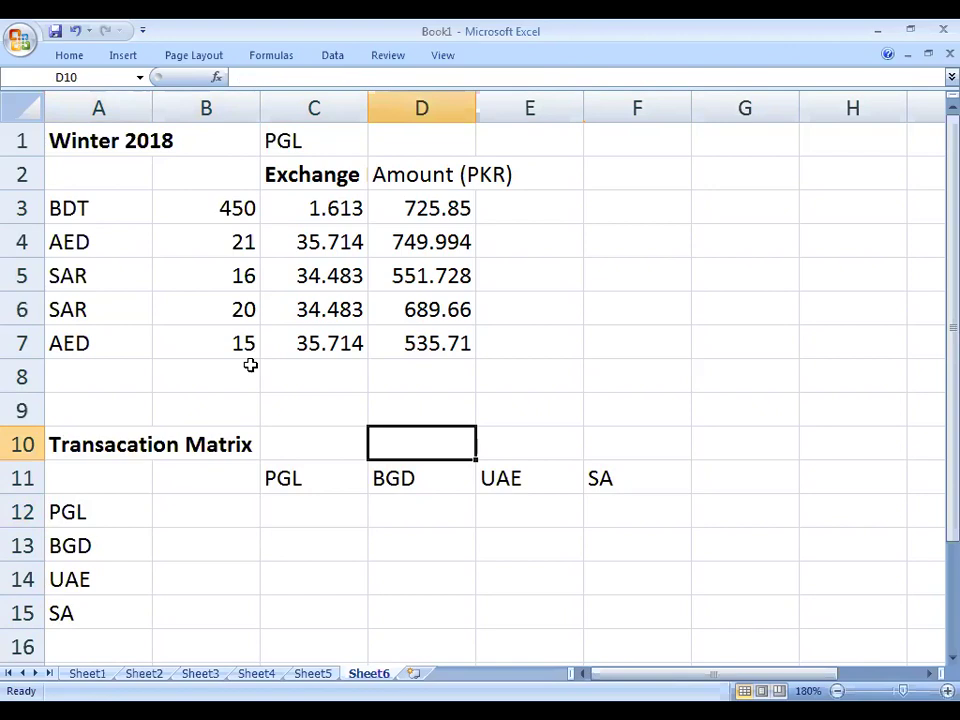
pyautogui.write('Payments')
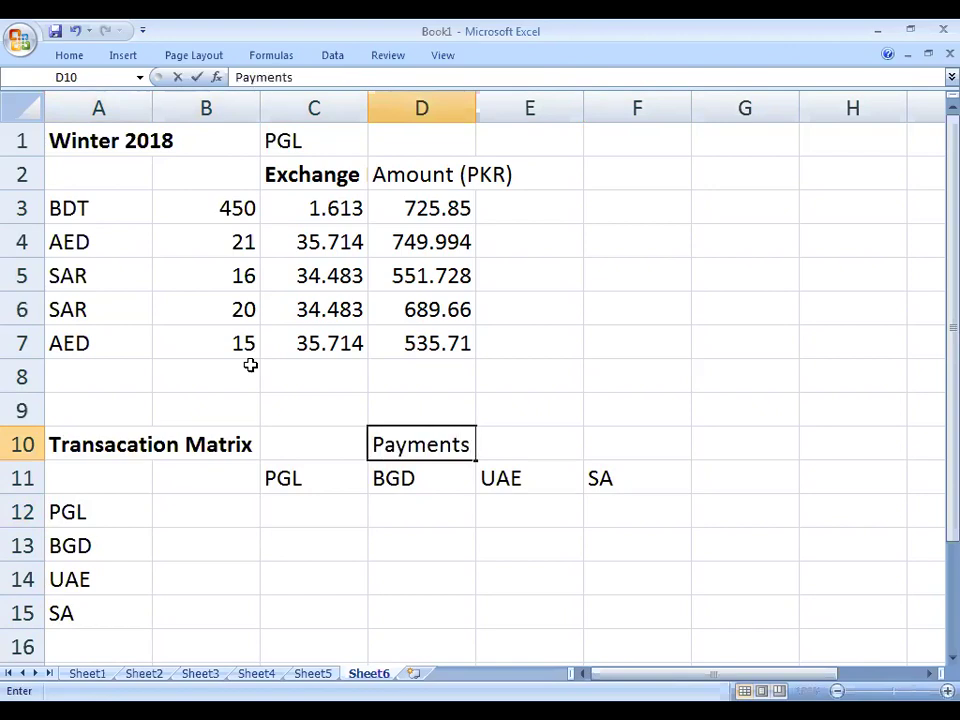
pyautogui.write(' (Read Do')
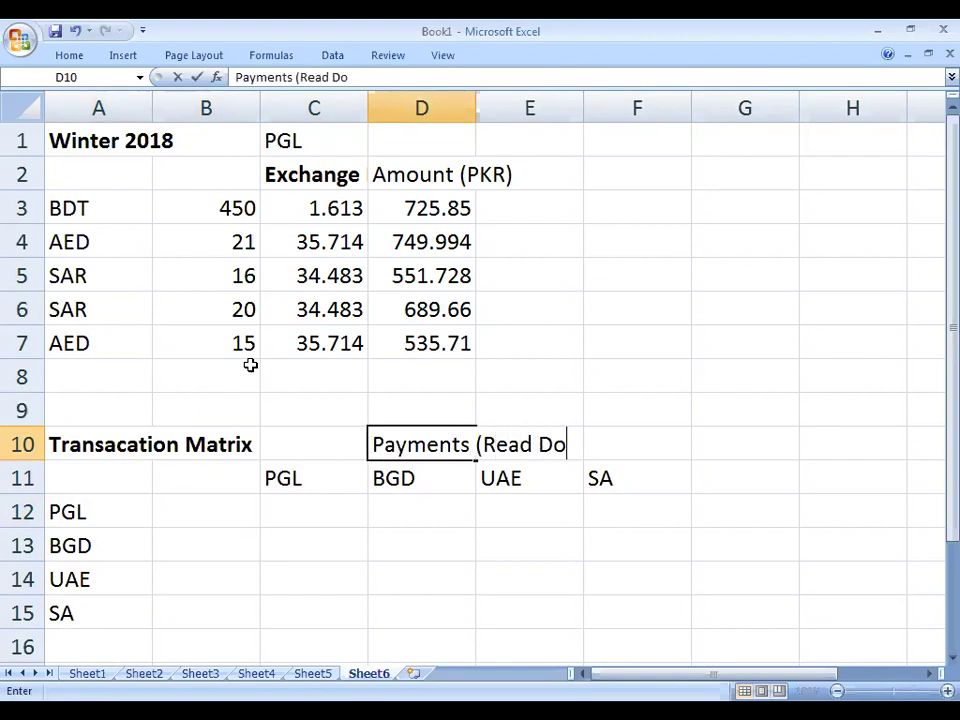
pyautogui.write('wn)')
pyautogui.press('Return')
# Enter the heading "Reciepts (Read Across)" in cell A11 above the row labels
pyautogui.press('Left')
pyautogui.press('Left')
pyautogui.press('Left')
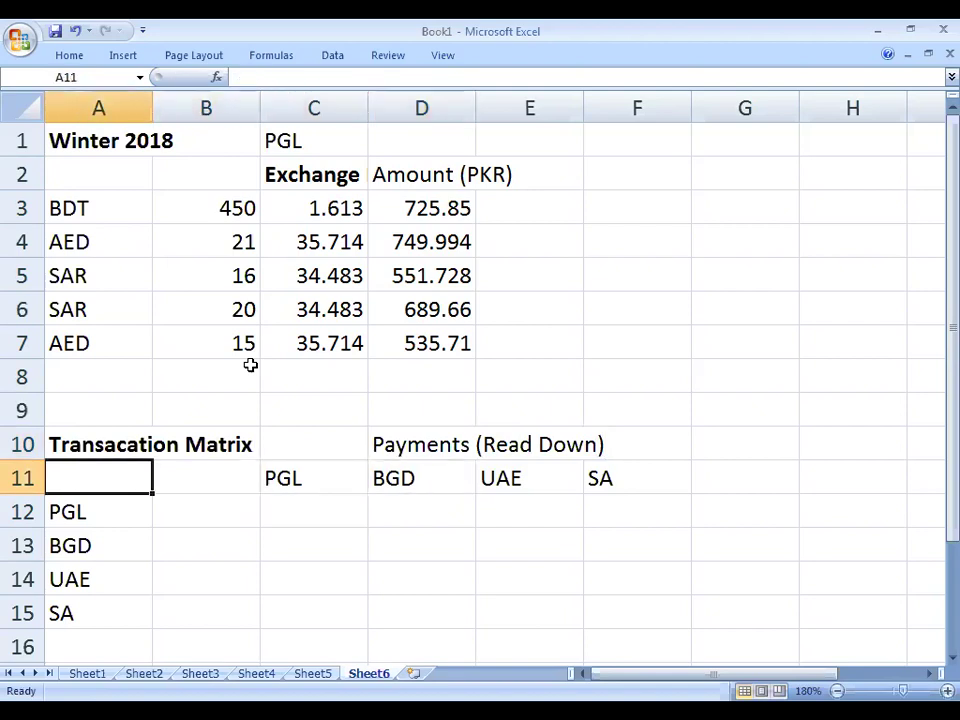
pyautogui.write('Reciev')
pyautogui.press('BackSpace')
pyautogui.write('pts ')
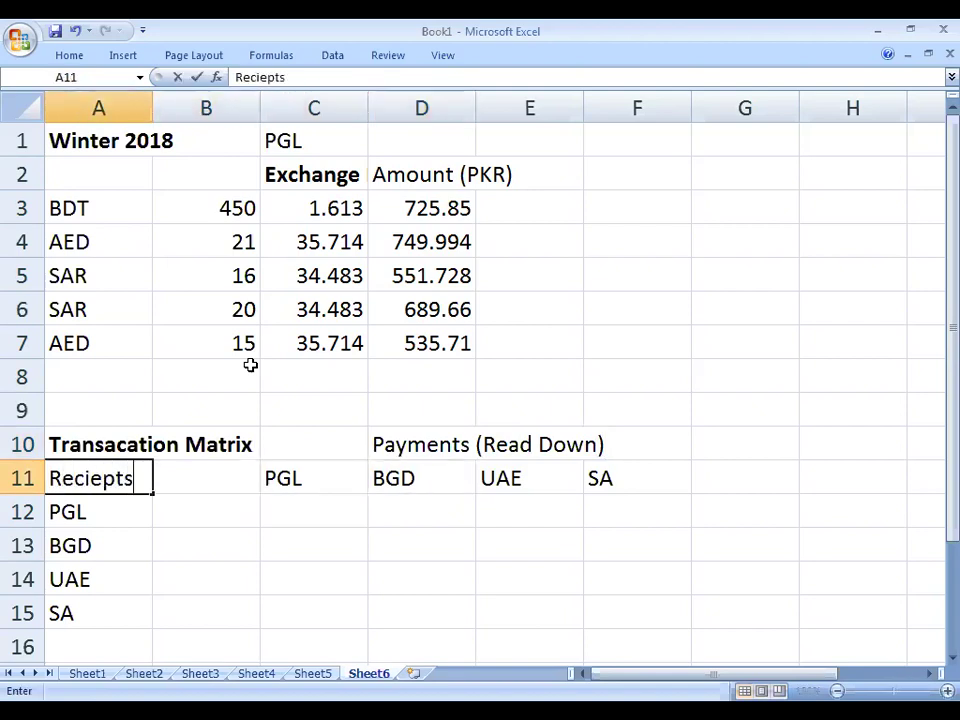
pyautogui.write('(Read')
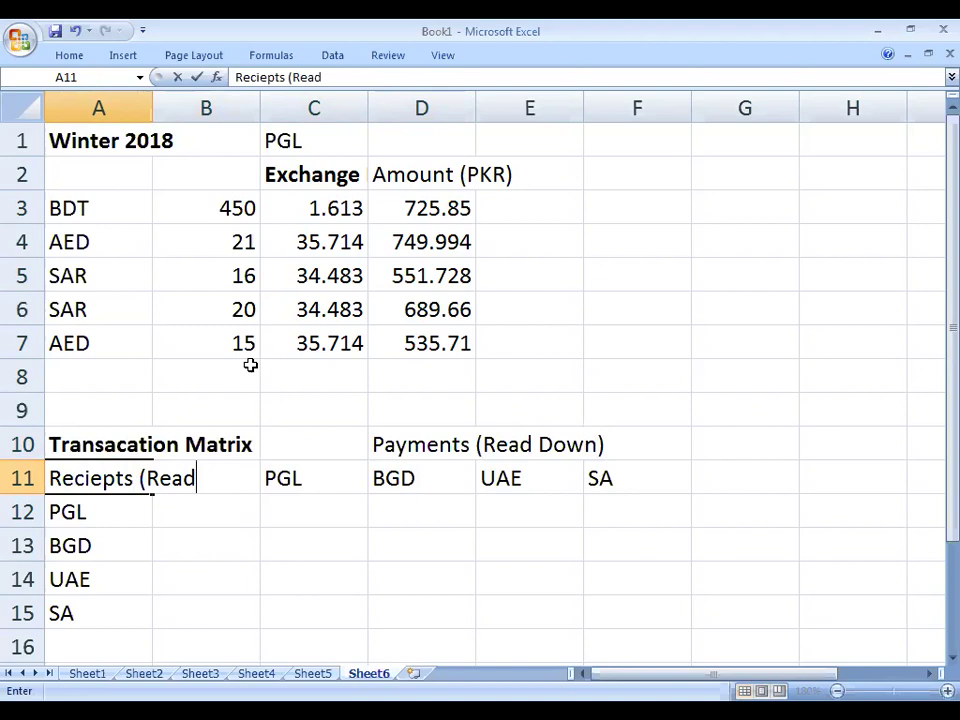
pyautogui.write(' Aross')
pyautogui.press('Up')
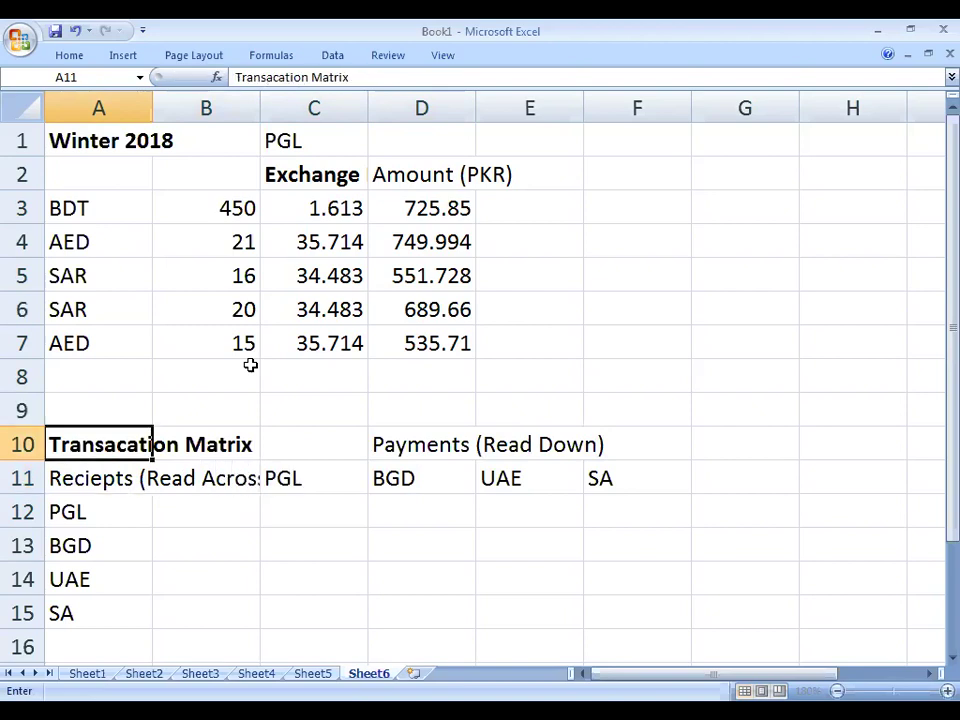
# Move the payments heading and company column labels from C10:F11 one column over to D10:G11
pyautogui.press('Down')
pyautogui.press('Down')
pyautogui.press('Right')
pyautogui.press('Up')
pyautogui.press('Right')
pyautogui.hotkey('shift', 'Right')
pyautogui.hotkey('shift', 'Right')
pyautogui.hotkey('shift', 'Right')
pyautogui.hotkey('shift', 'Up')
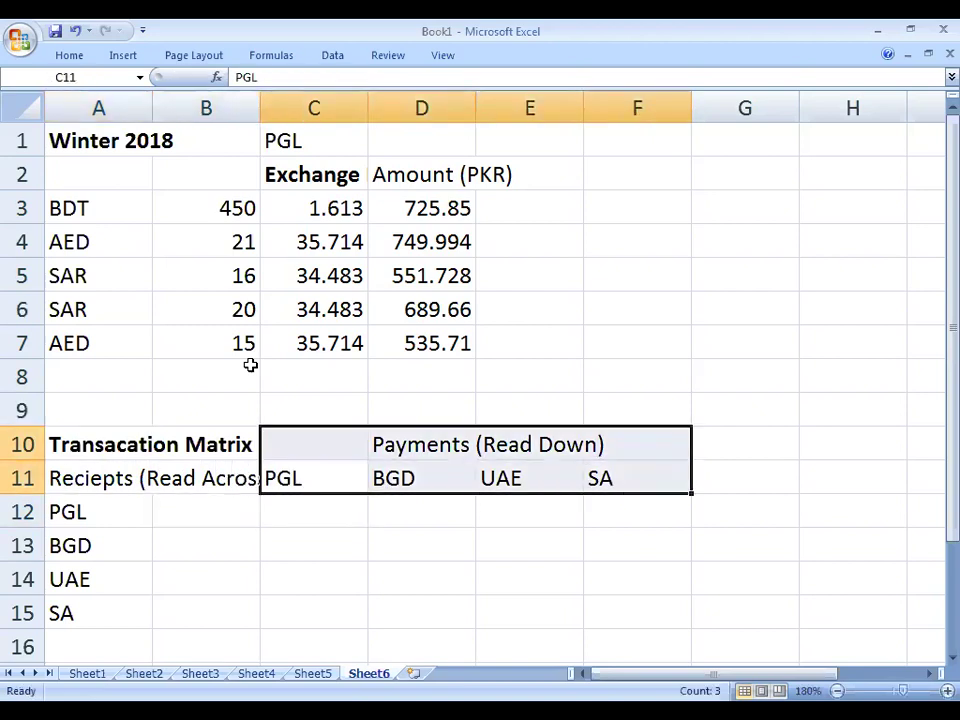
pyautogui.hotkey('ctrl', 'c')
pyautogui.press('Right')
pyautogui.press('Return')
pyautogui.hotkey('ctrl', 'x')
pyautogui.press('Up')
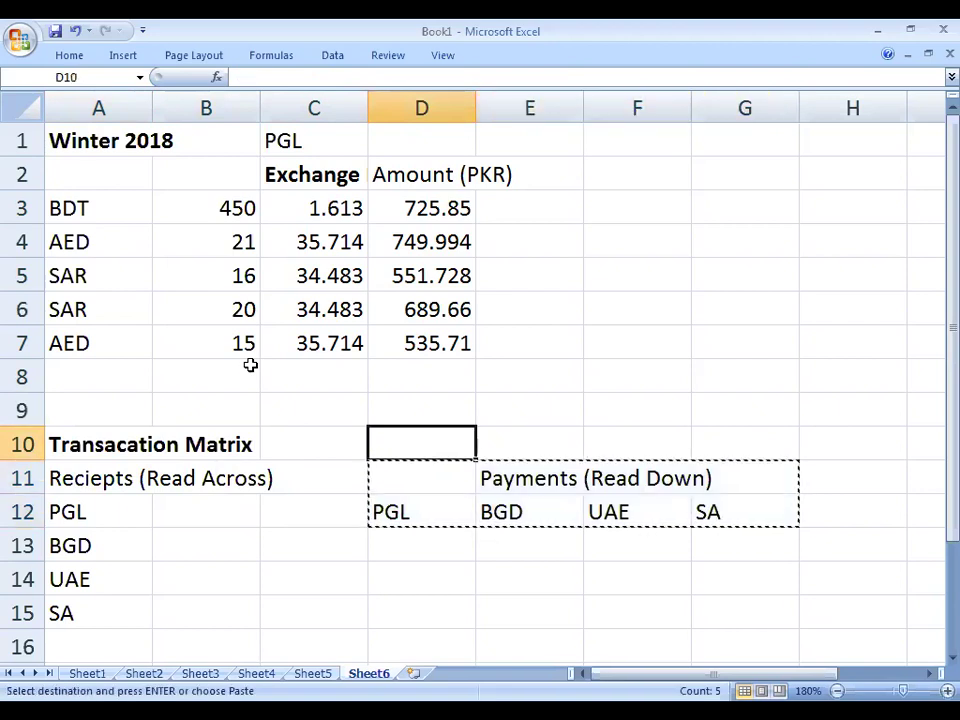
pyautogui.press('Return')
# Switch to PDF Annotator to check the inter-company payables table in 2 Winter 2018 Q2.pdf
pyautogui.press('Down')
pyautogui.press('Left')
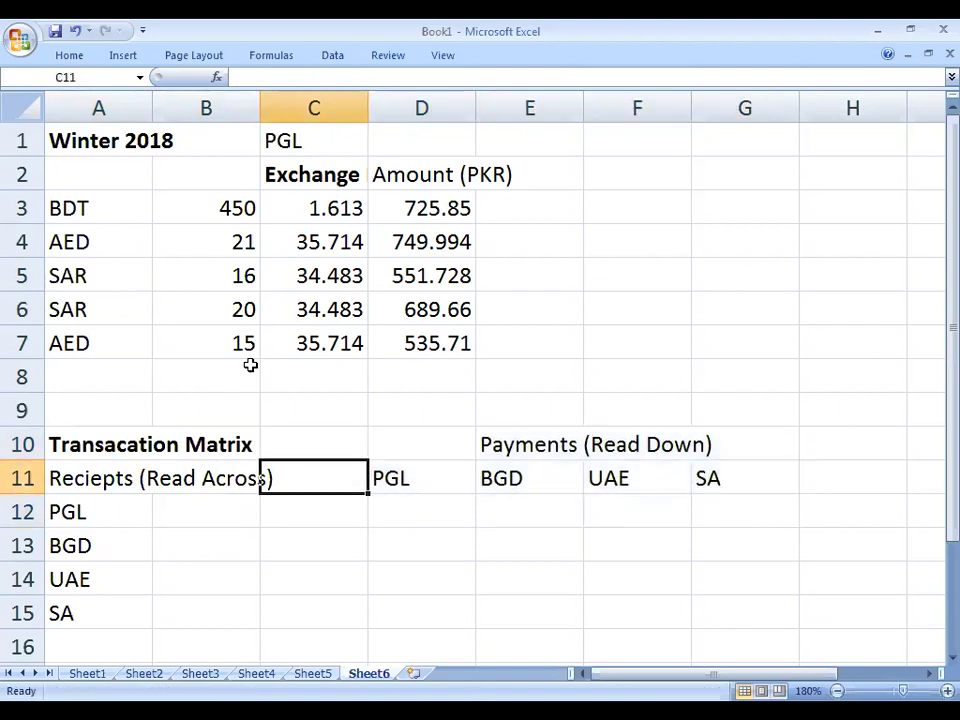
pyautogui.press('Left')
pyautogui.press('Left')
pyautogui.press('Down')
pyautogui.press('Right')
pyautogui.press('Right')
pyautogui.press('Right')
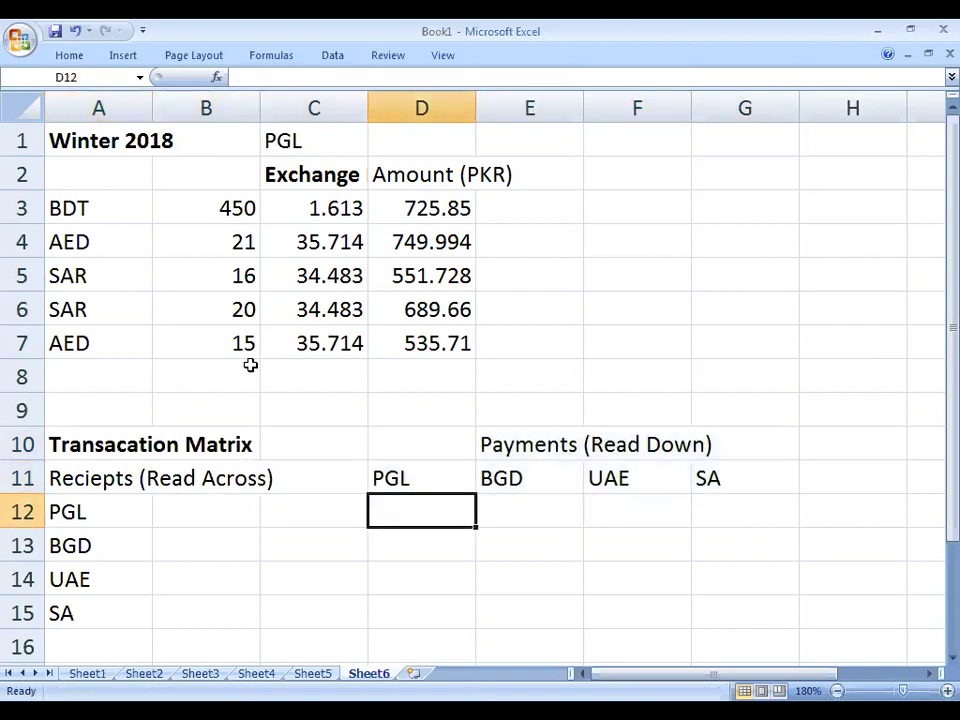
pyautogui.press('Down')
pyautogui.hotkey('alt', 'Tab')
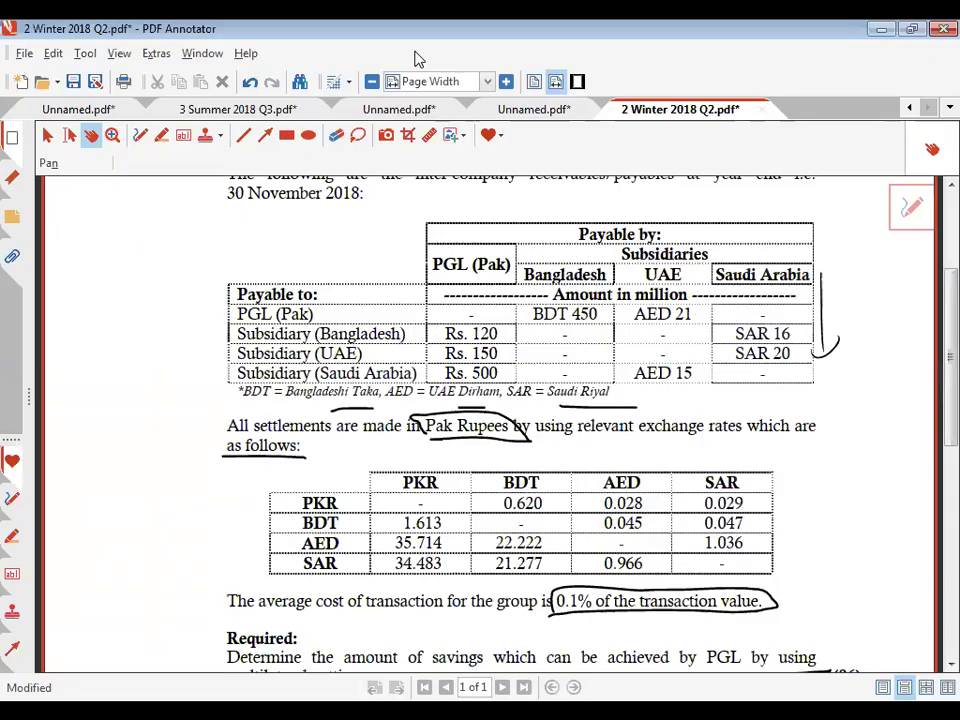
# Switch back to the Excel workbook holding the transaction matrix
pyautogui.hotkey('alt', 'Tab')
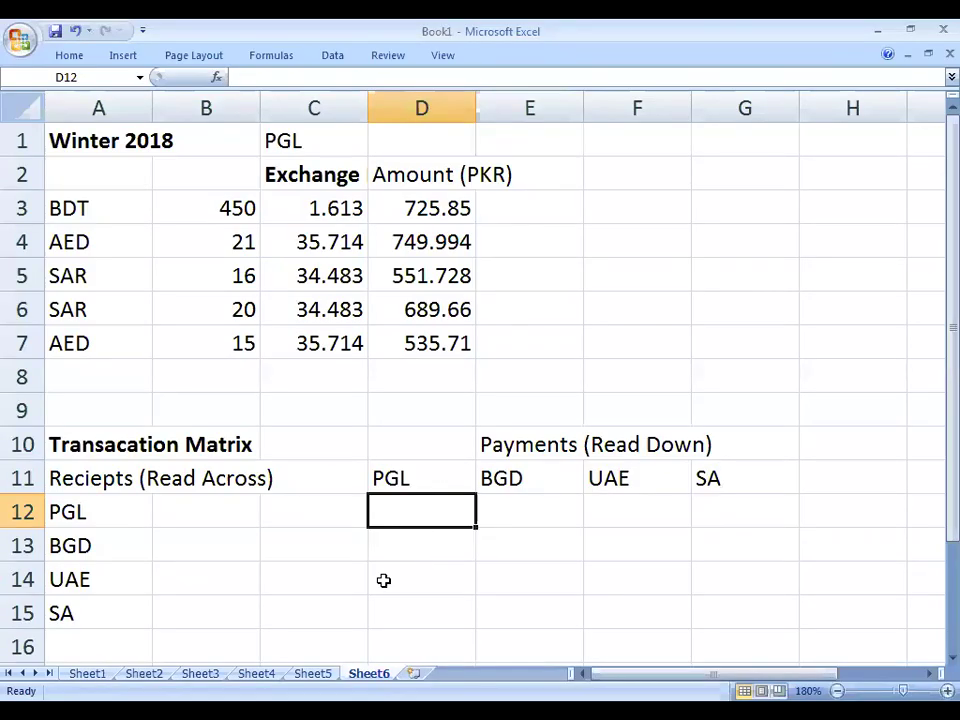
pyautogui.write('=')
pyautogui.press('Up')
pyautogui.press('Up')
pyautogui.press('Up')
pyautogui.press('Up')
pyautogui.press('Up')
pyautogui.press('Up')
pyautogui.press('Up')
pyautogui.press('Up')
pyautogui.press('Up')
pyautogui.press('Escape')
# Link cell E12, the BGD payment to PGL, to the converted BDT amount with the formula =D3
pyautogui.press('Right')
pyautogui.write('=')
pyautogui.press('Up')
pyautogui.press('Left')
pyautogui.press('Up')
pyautogui.press('Up')
pyautogui.press('Up')
pyautogui.press('Up')
pyautogui.press('Up')
pyautogui.press('Up')
pyautogui.press('Up')
pyautogui.press('Up')
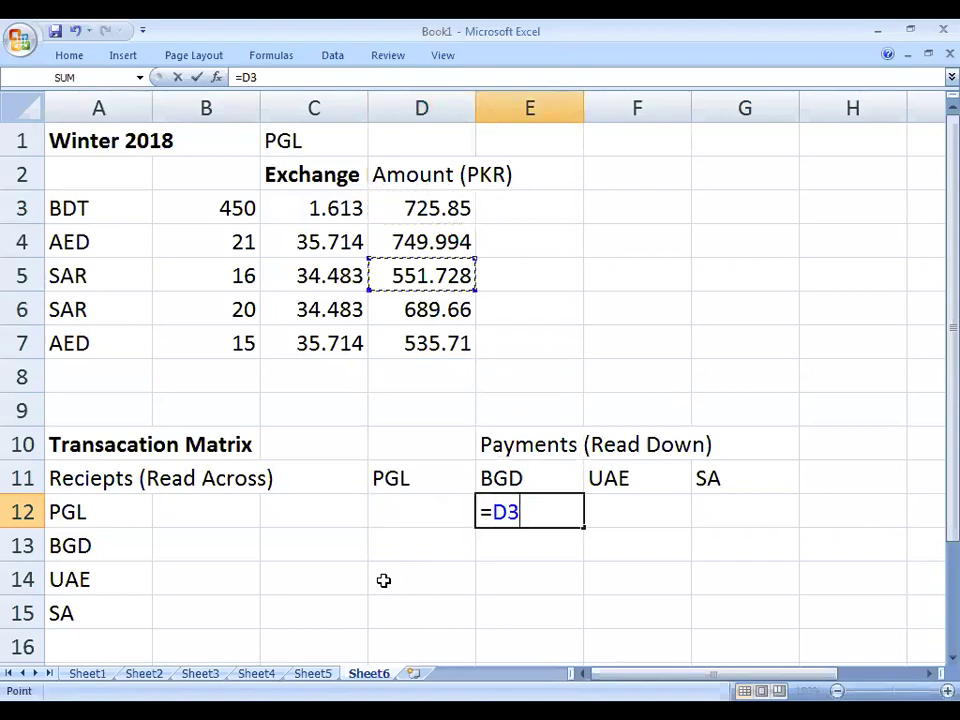
pyautogui.press('Return')
pyautogui.press('Up')
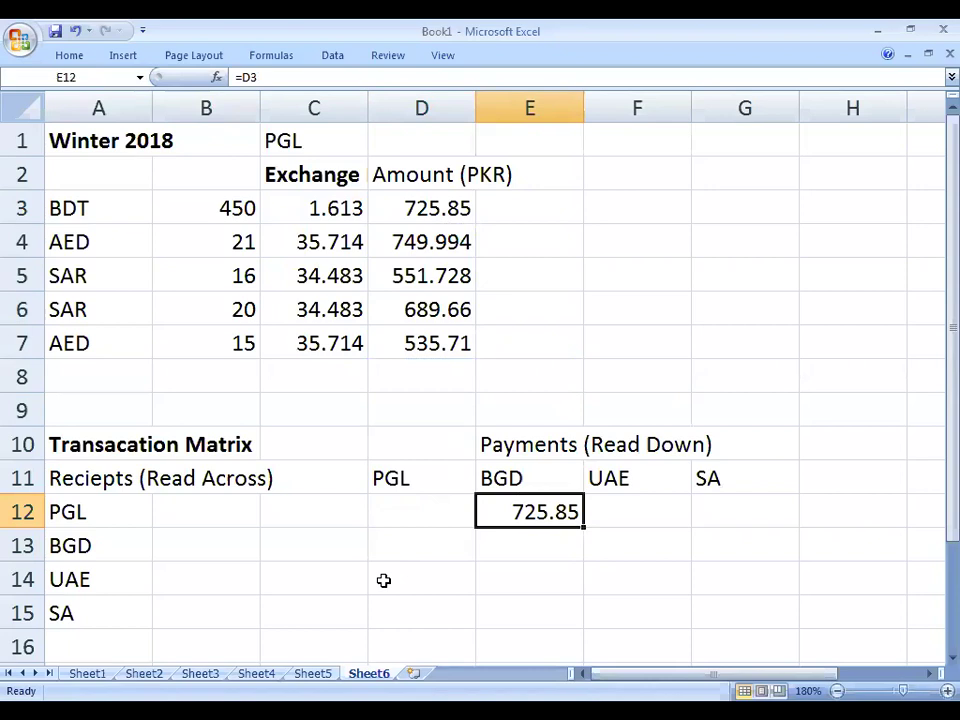
# Link cell F12, the UAE payment to PGL, to the converted AED 21 amount with the formula =D4
pyautogui.press('Down')
pyautogui.press('Down')
pyautogui.press('Down')
pyautogui.press('Down')
pyautogui.press('Down')
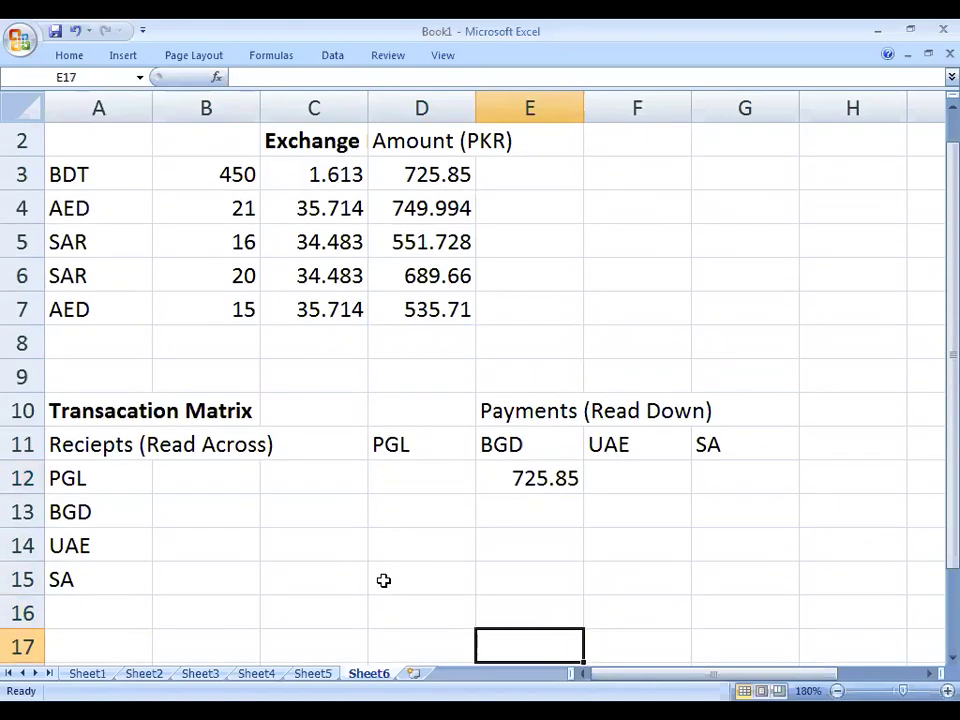
pyautogui.press('Up')
pyautogui.press('Up')
pyautogui.press('Right')
pyautogui.press('Up')
pyautogui.press('Up')
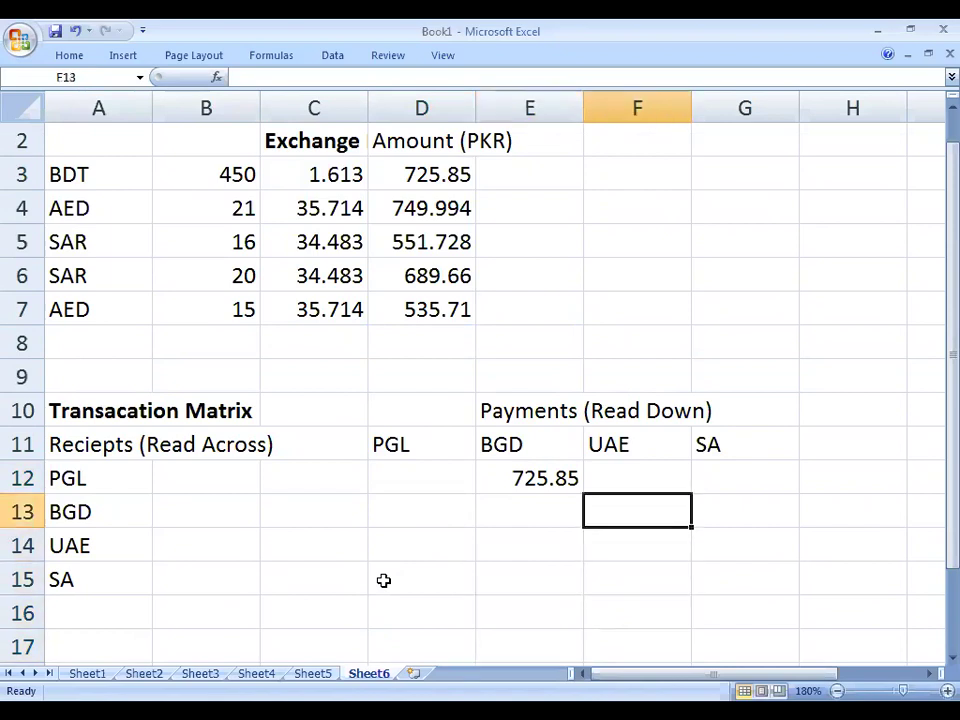
pyautogui.press('Up')
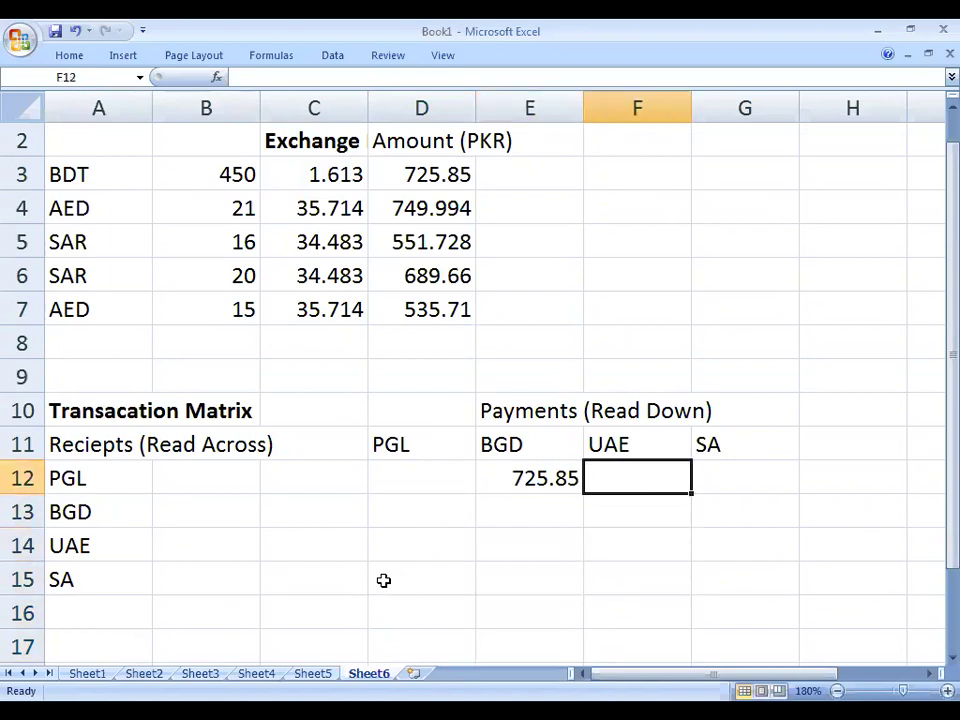
pyautogui.write('=')
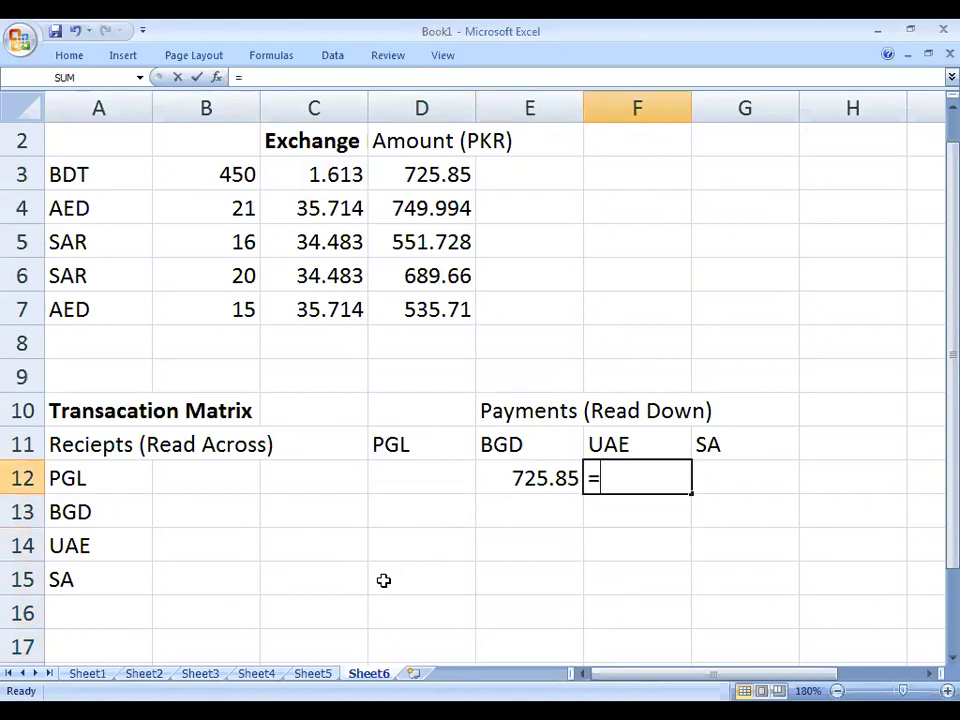
pyautogui.press('Left')
pyautogui.press('Left')
pyautogui.press('Left')
pyautogui.press('Up')
pyautogui.press('Up')
pyautogui.press('Up')
pyautogui.press('Up')
pyautogui.press('Up')
pyautogui.press('Up')
pyautogui.press('Up')
pyautogui.press('Up')
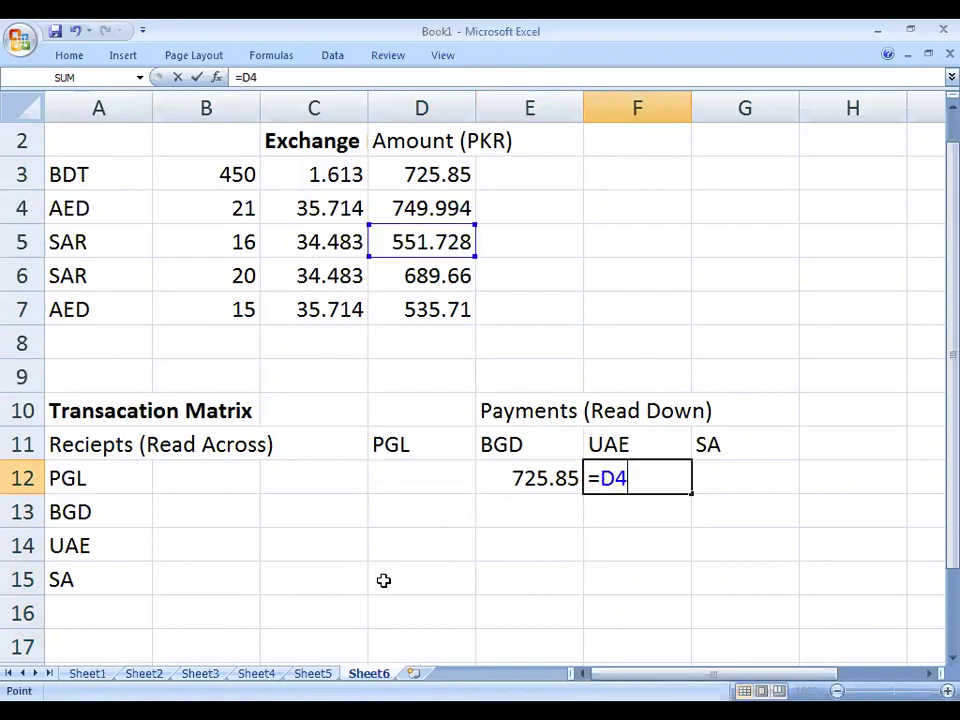
pyautogui.press('Return')
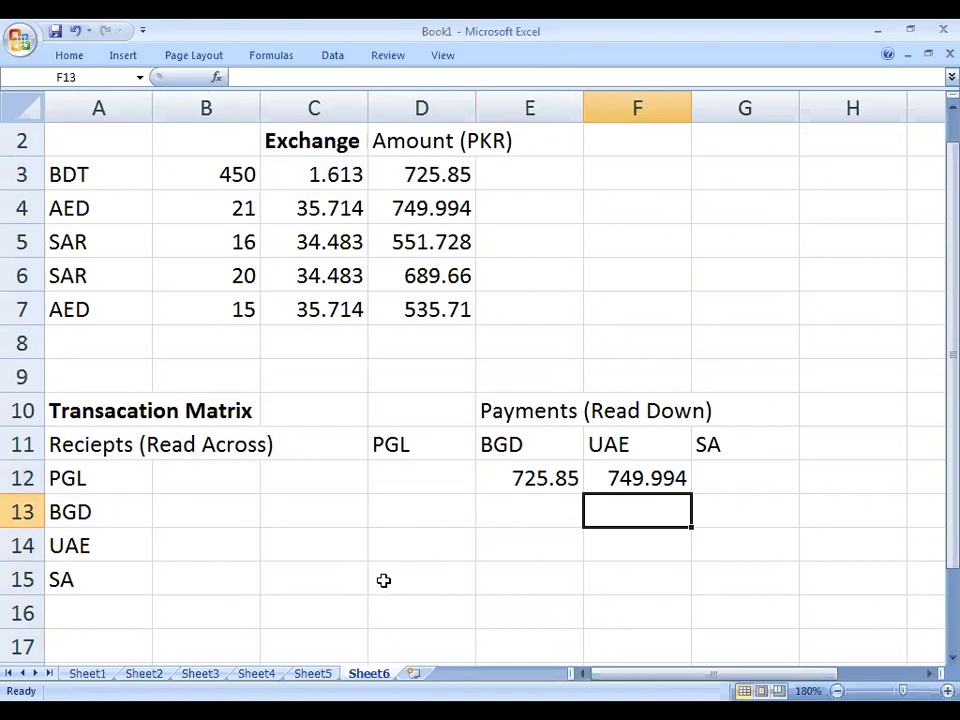
# Enter PGL's payments of 120 to BGD, 150 to UAE and 500 to SA in cells D13:D15
pyautogui.press('Left')
pyautogui.press('Left')
pyautogui.press('Left')
pyautogui.press('Right')
pyautogui.write('120')
pyautogui.press('Return')
pyautogui.write('150')
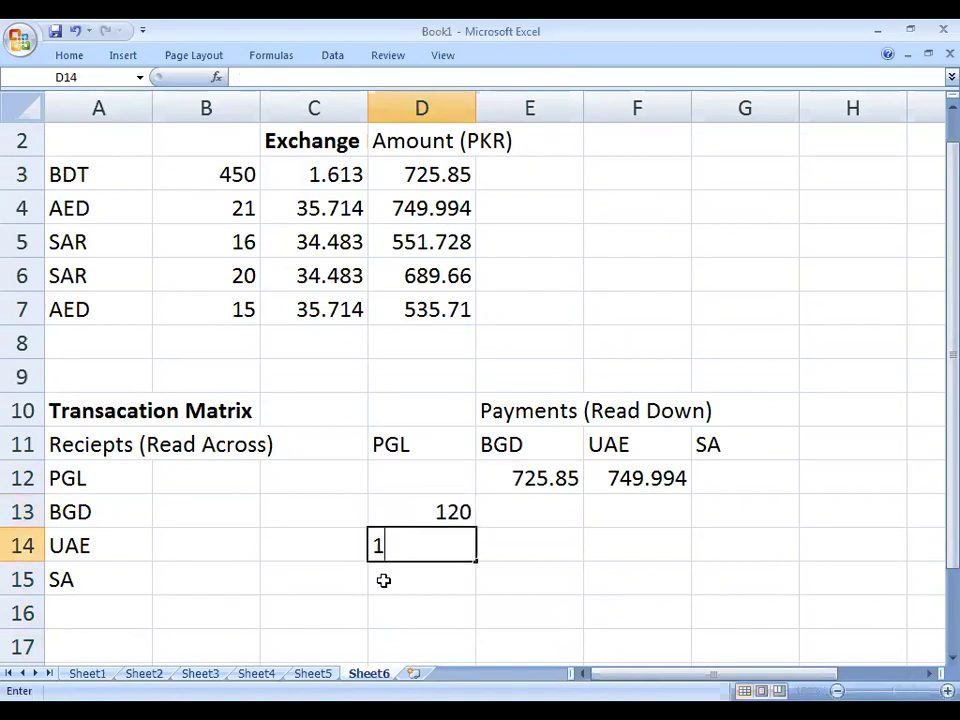
pyautogui.press('Return')
pyautogui.write('500')
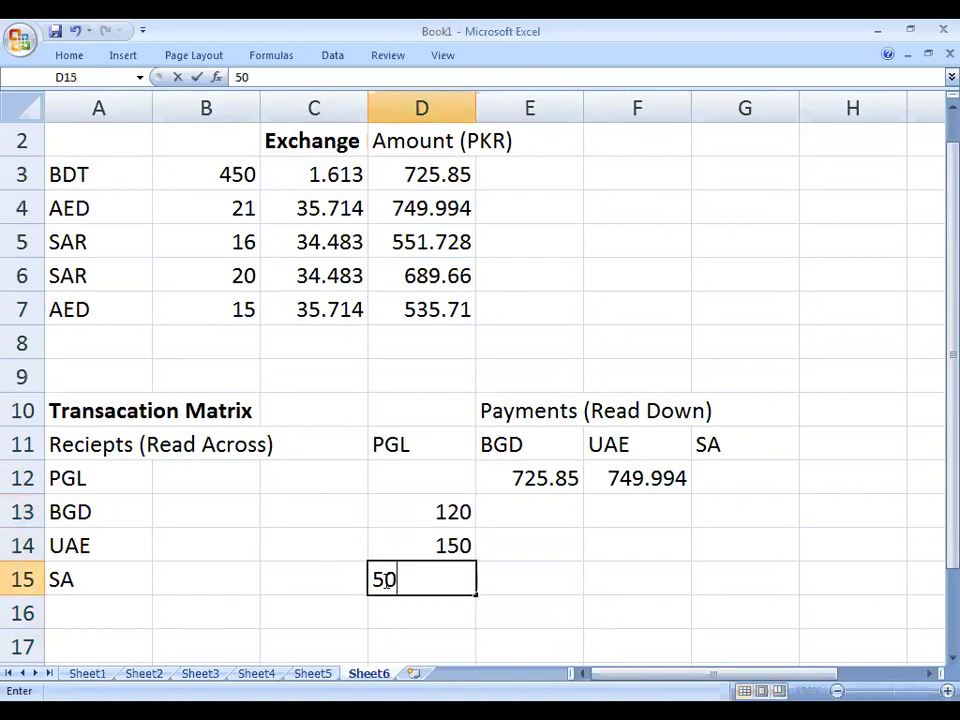
pyautogui.press('Return')
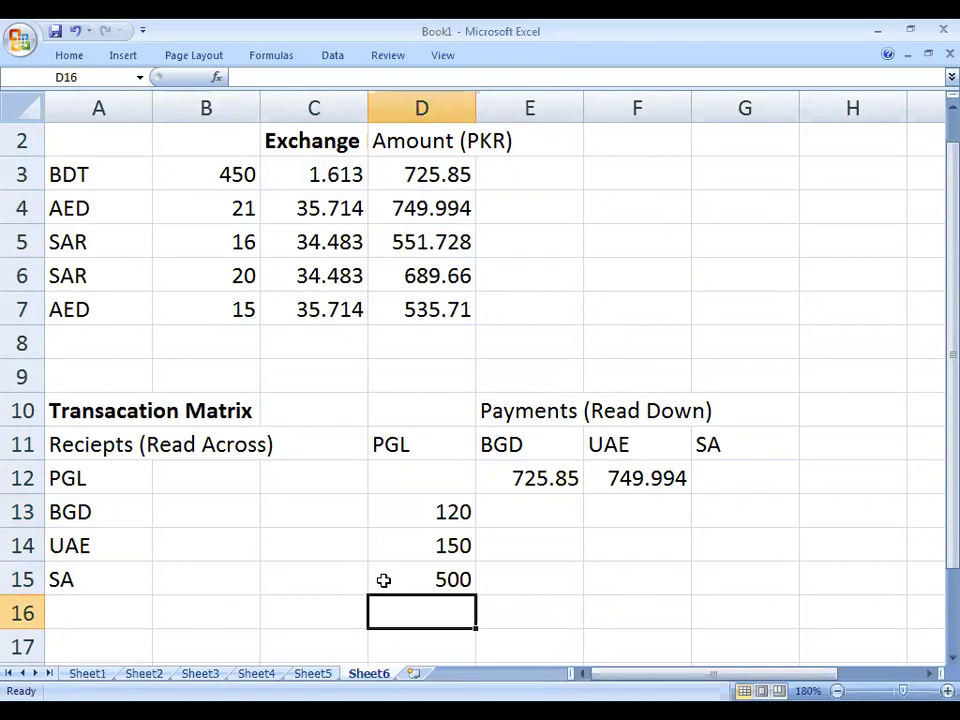
# Enter the formula =D4 in cell G13 for the SA payment to BGD
pyautogui.press('Up')
pyautogui.press('Right')
pyautogui.press('Up')
pyautogui.press('Up')
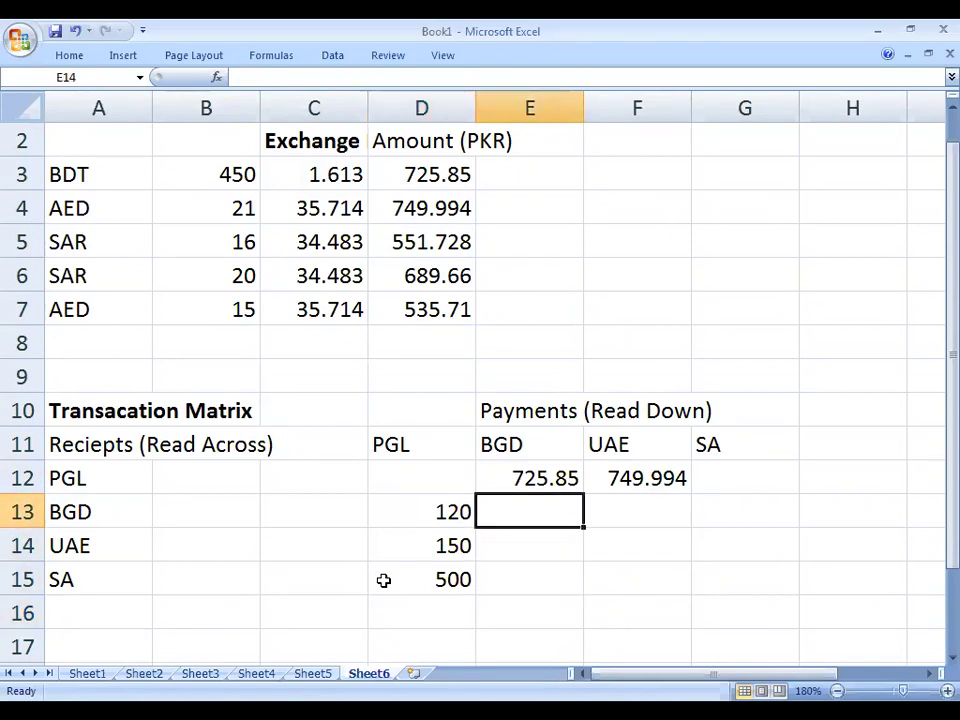
pyautogui.press('Down')
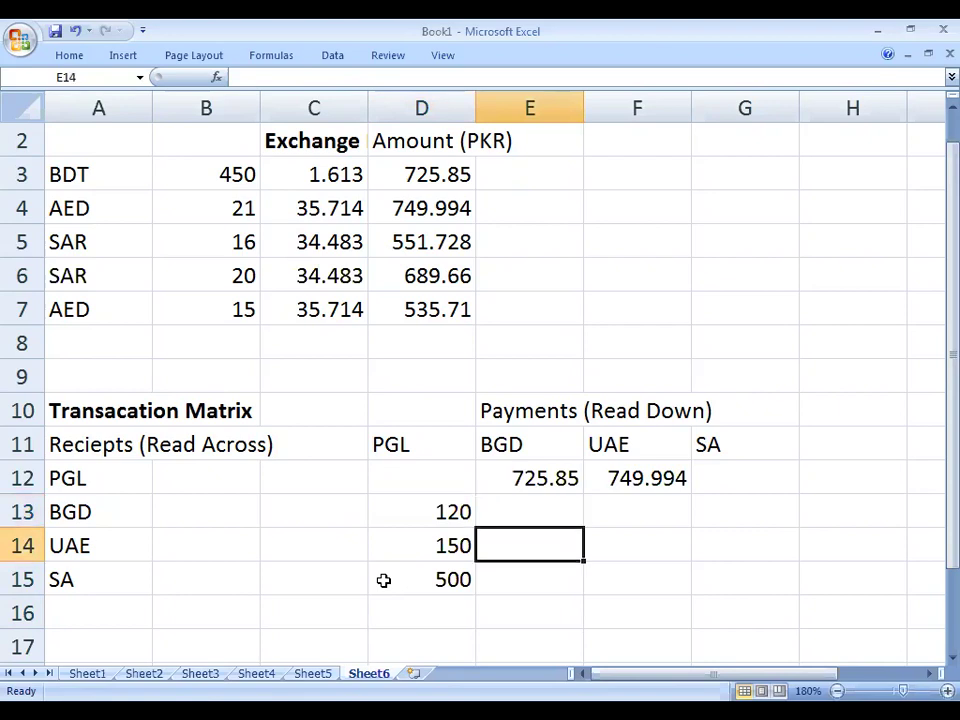
pyautogui.press('Up')
pyautogui.press('Right')
pyautogui.press('Right')
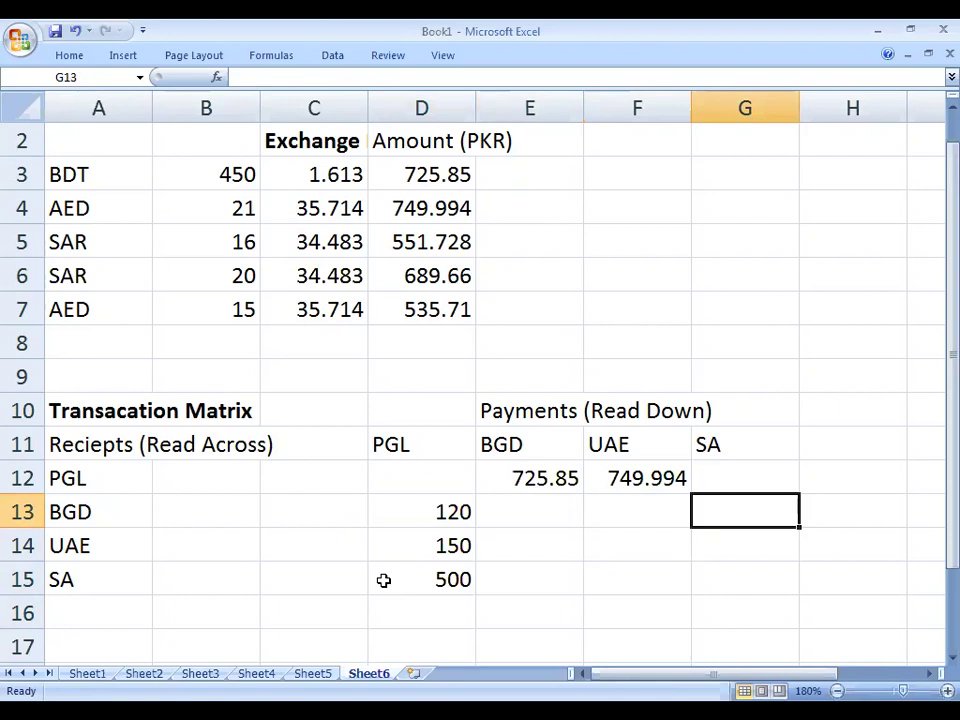
pyautogui.write('=')
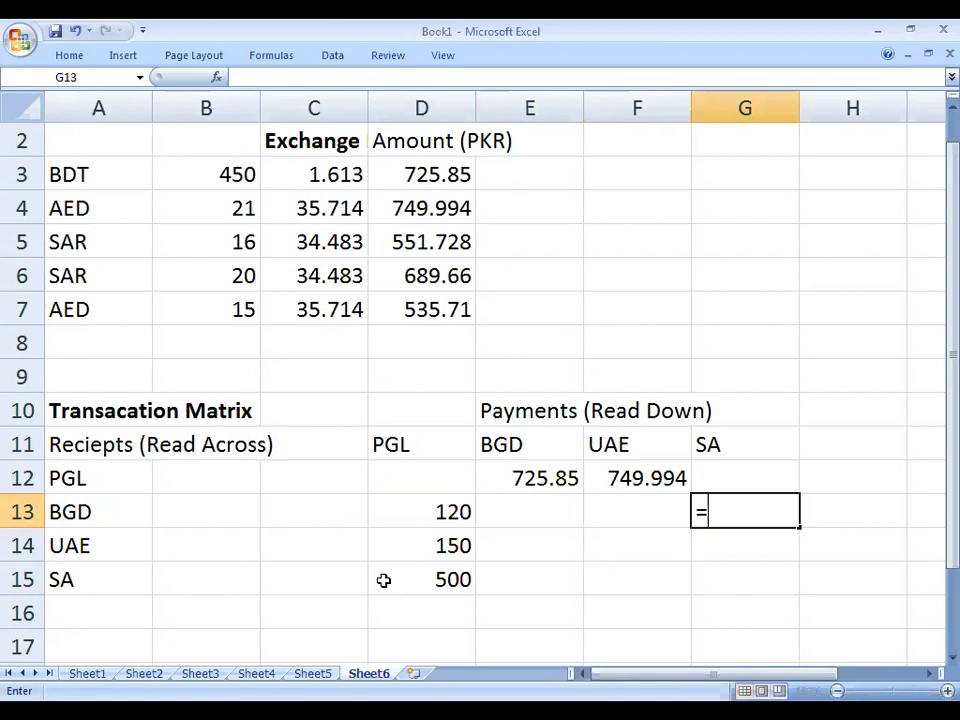
pyautogui.press('Up')
pyautogui.press('Left')
pyautogui.press('Left')
pyautogui.press('Up')
pyautogui.press('Left')
pyautogui.press('Up')
pyautogui.press('Left')
pyautogui.press('Up')
pyautogui.press('Left')
pyautogui.press('Up')
pyautogui.press('Up')
pyautogui.press('Right')
pyautogui.press('Up')
pyautogui.press('Up')
pyautogui.press('Up')
pyautogui.press('Right')
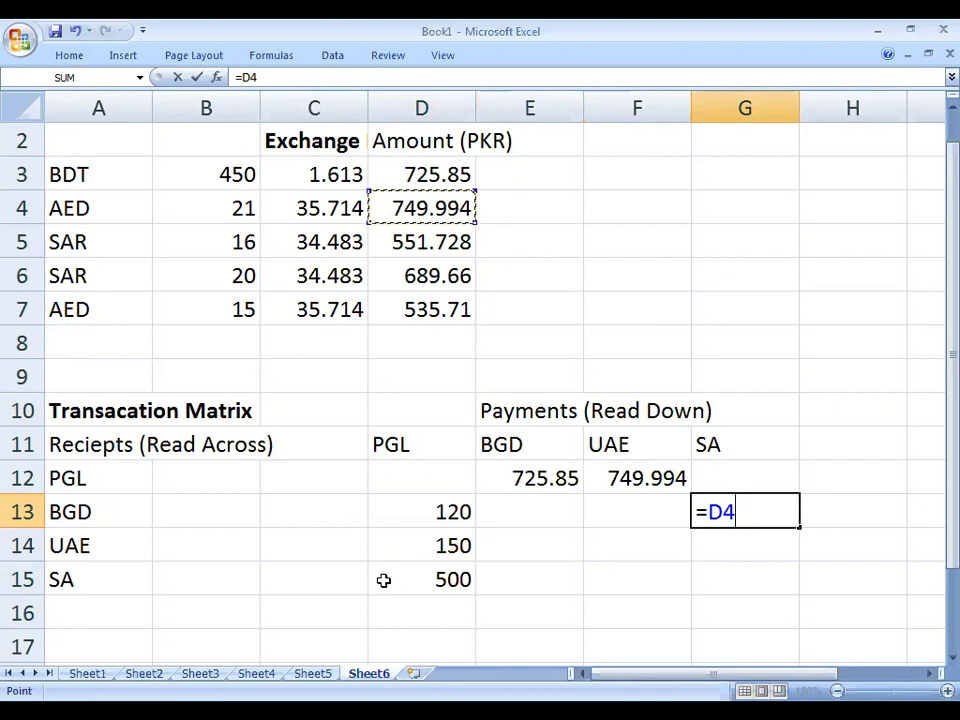
pyautogui.press('Return')
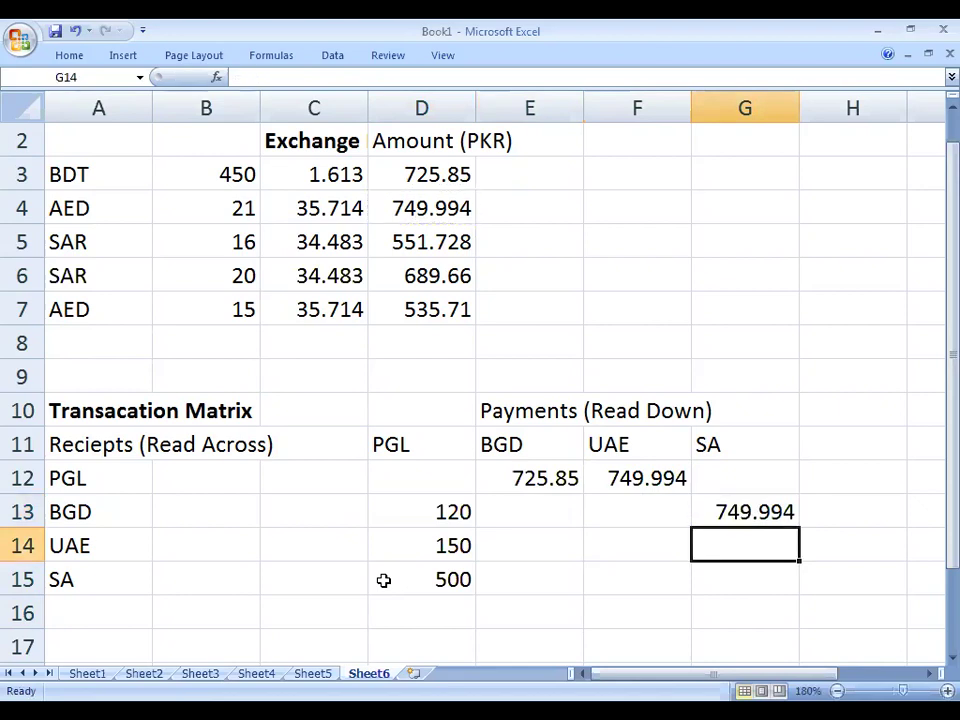
# Replace the formula in G13 with a link to the converted SAR 16 amount in D5
pyautogui.press('Up')
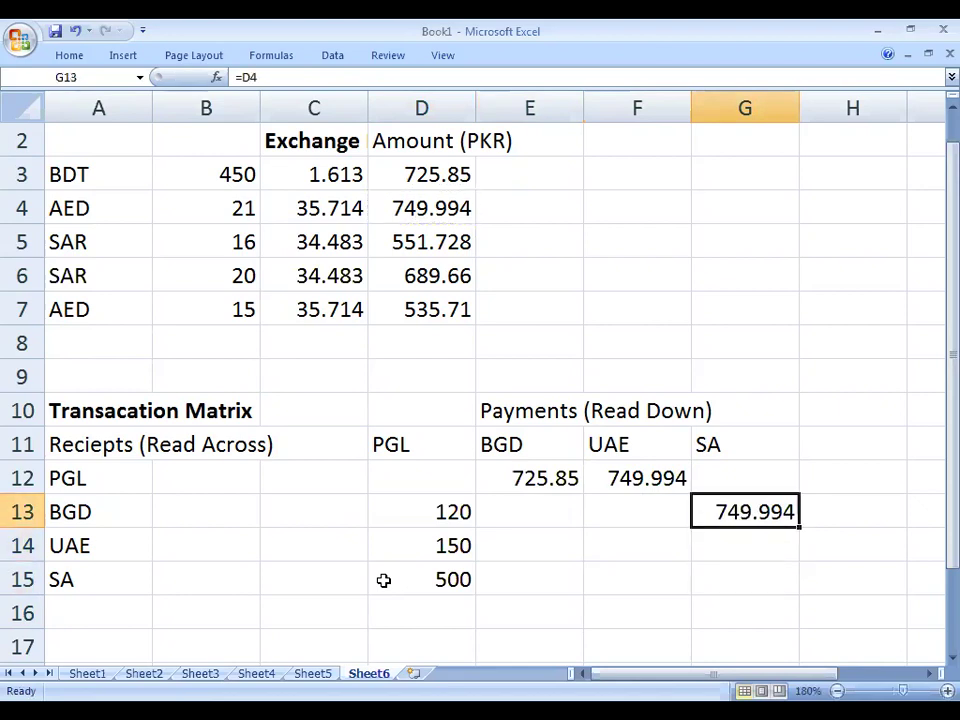
pyautogui.write('=')
pyautogui.press('Left')
pyautogui.press('Up')
pyautogui.press('Up')
pyautogui.press('Up')
pyautogui.press('Left')
pyautogui.press('Up')
pyautogui.press('Up')
pyautogui.press('Left')
pyautogui.press('Up')
pyautogui.press('Up')
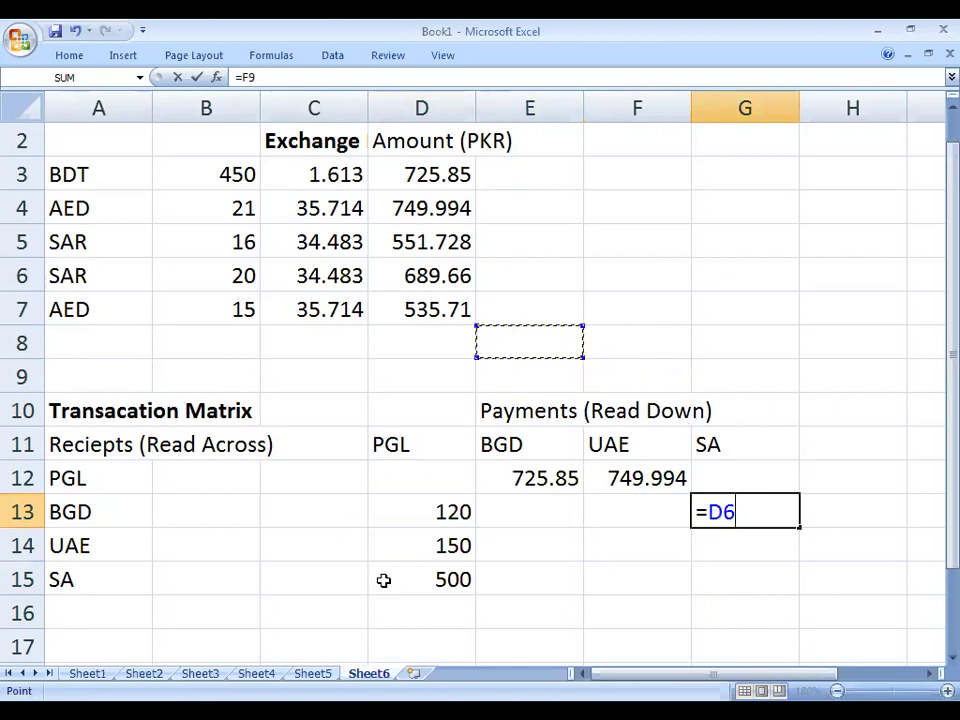
pyautogui.press('Up')
pyautogui.press('Return')
# Link cell G14, the SA payment to UAE, to the converted SAR 20 amount in D6
pyautogui.write('=')
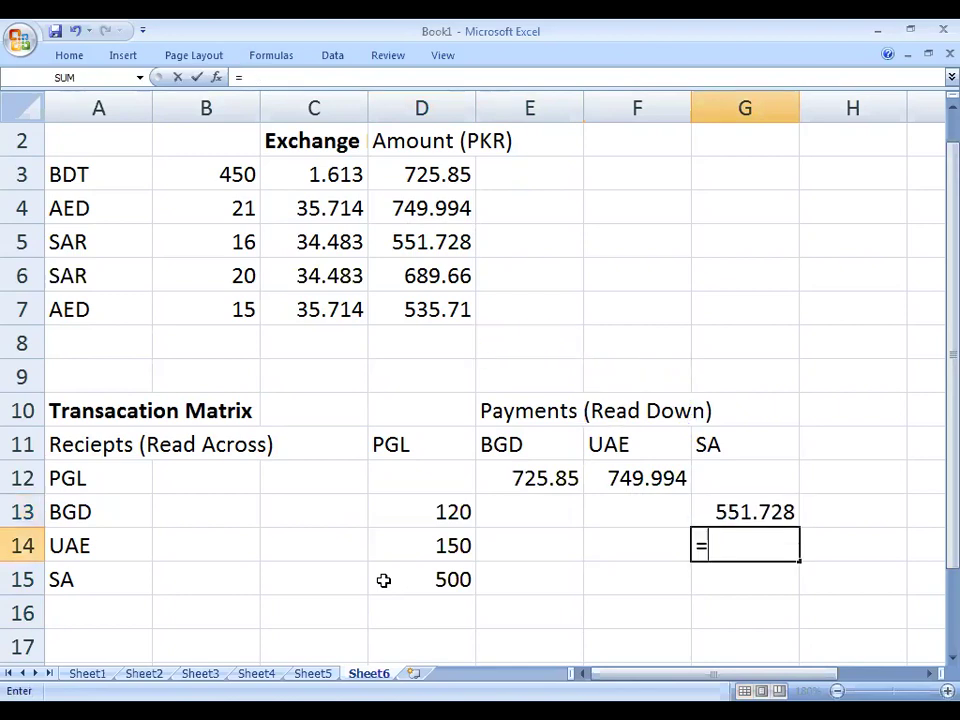
pyautogui.press('Left')
pyautogui.press('Up')
pyautogui.press('Left')
pyautogui.press('Left')
pyautogui.press('Left')
pyautogui.press('Up')
pyautogui.press('Up')
pyautogui.press('Up')
pyautogui.press('Right')
pyautogui.press('Up')
pyautogui.press('Up')
pyautogui.press('Up')
pyautogui.press('Up')
pyautogui.press('Return')
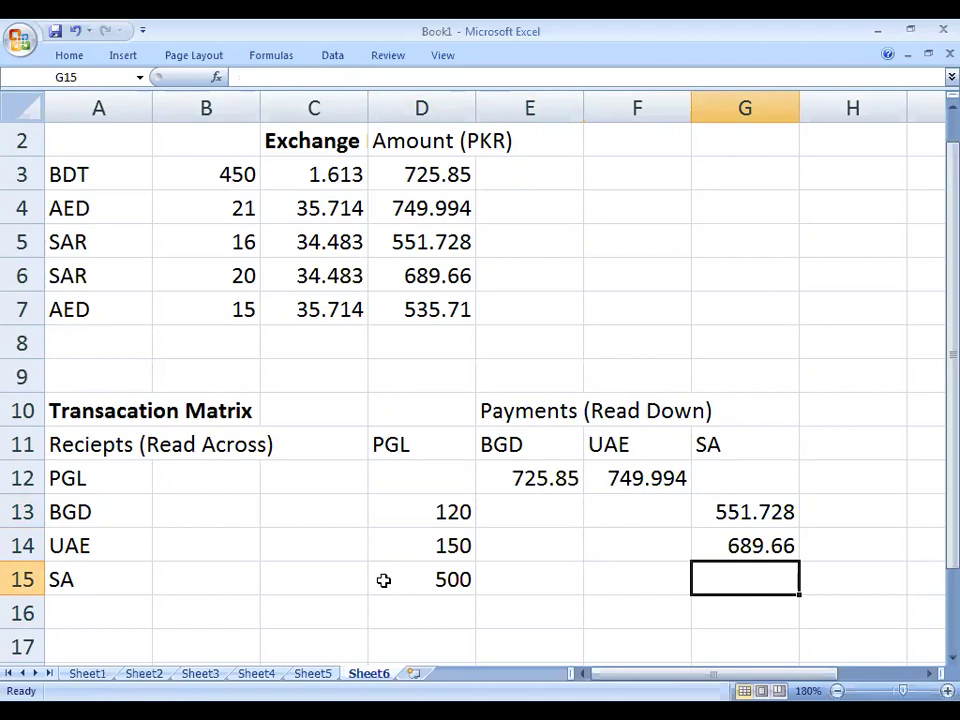
# Link cell F15, the UAE payment to SA, to the converted AED 15 amount in D7
pyautogui.press('Left')
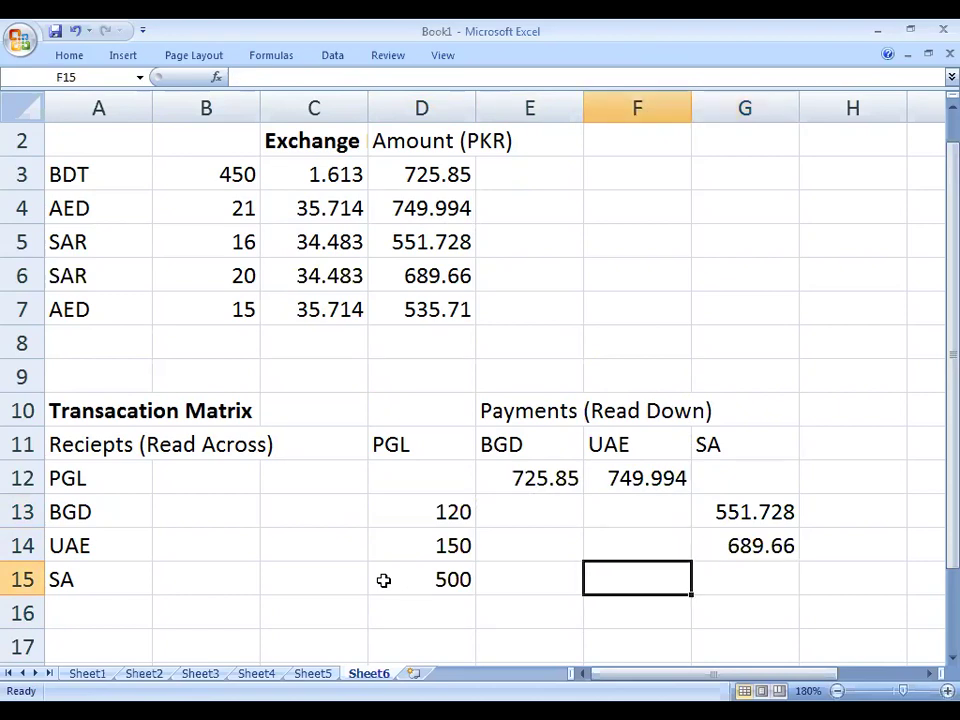
pyautogui.write('=')
pyautogui.press('Left')
pyautogui.press('Up')
pyautogui.press('Up')
pyautogui.press('Up')
pyautogui.press('Up')
pyautogui.press('Up')
pyautogui.press('Up')
pyautogui.press('Up')
pyautogui.press('Left')
pyautogui.press('Left')
pyautogui.press('Right')
pyautogui.press('Up')
pyautogui.press('Return')
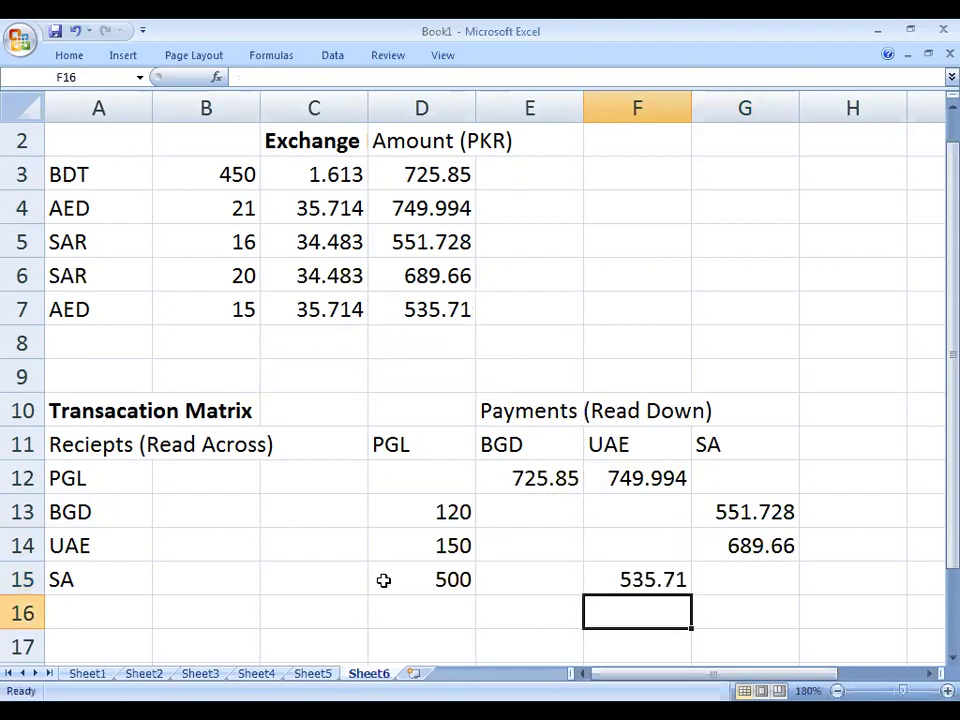
# Add the heading "Total Receipts" in cell H10 beside the transaction matrix headings
pyautogui.press('Right')
pyautogui.press('Up')
pyautogui.press('Up')
pyautogui.press('Right')
pyautogui.press('Up')
pyautogui.press('Up')
pyautogui.press('Up')
pyautogui.press('Up')
pyautogui.write('Total R')
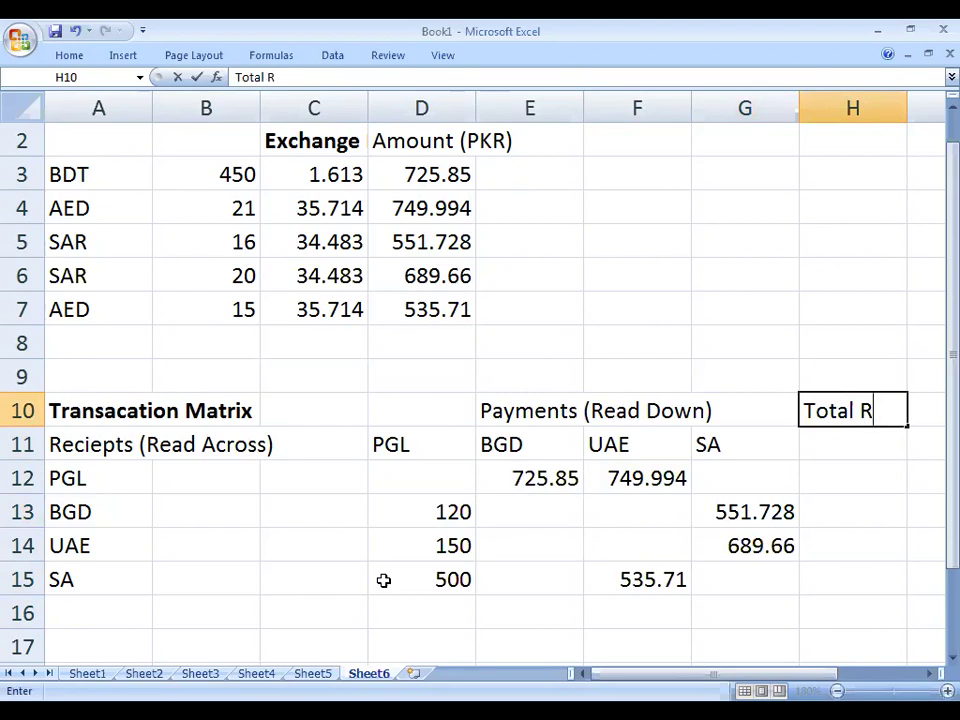
pyautogui.press('BackSpace')
pyautogui.write('Recoe')
pyautogui.press('BackSpace')
pyautogui.press('BackSpace')
pyautogui.write('eo')
pyautogui.press('BackSpace')
pyautogui.write('ips')
pyautogui.press('Return')
pyautogui.press('Up')
pyautogui.press('F2')
pyautogui.press('BackSpace')
pyautogui.write('ts')
pyautogui.press('Return')
# Label cell A16 "Total Payments" below the SA row and make it bold
pyautogui.press('Up')
pyautogui.press('Down')
pyautogui.press('Down')
pyautogui.press('Left')
pyautogui.press('Down')
pyautogui.press('Left')
pyautogui.press('Left')
pyautogui.press('Left')
pyautogui.press('Down')
pyautogui.press('Down')
pyautogui.press('Left')
pyautogui.press('Left')
pyautogui.press('Left')
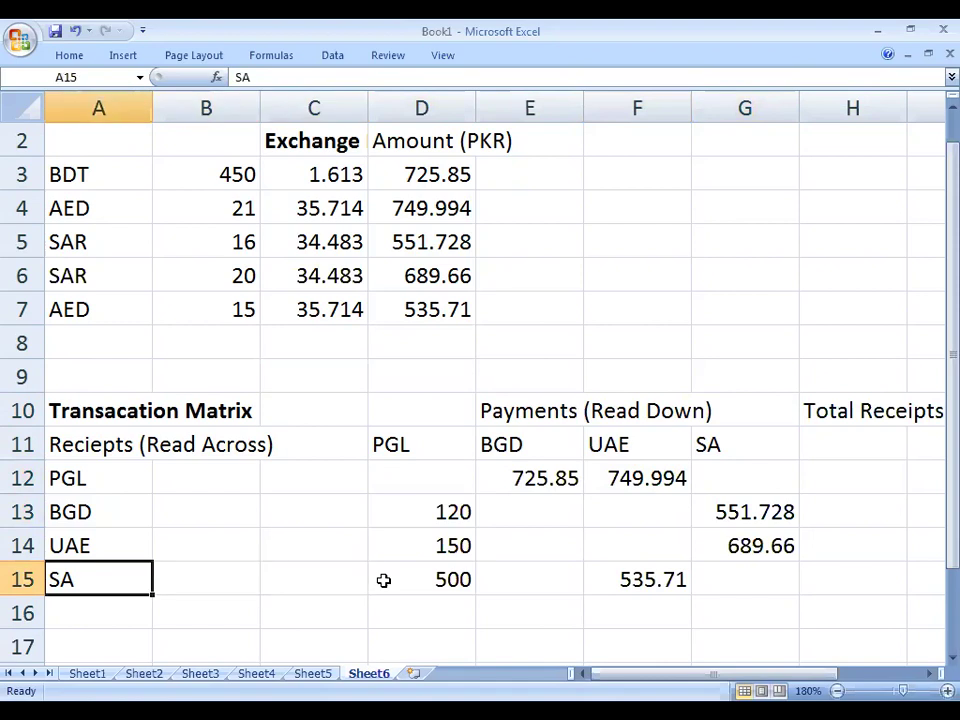
pyautogui.press('Down')
pyautogui.write('Total Paym')
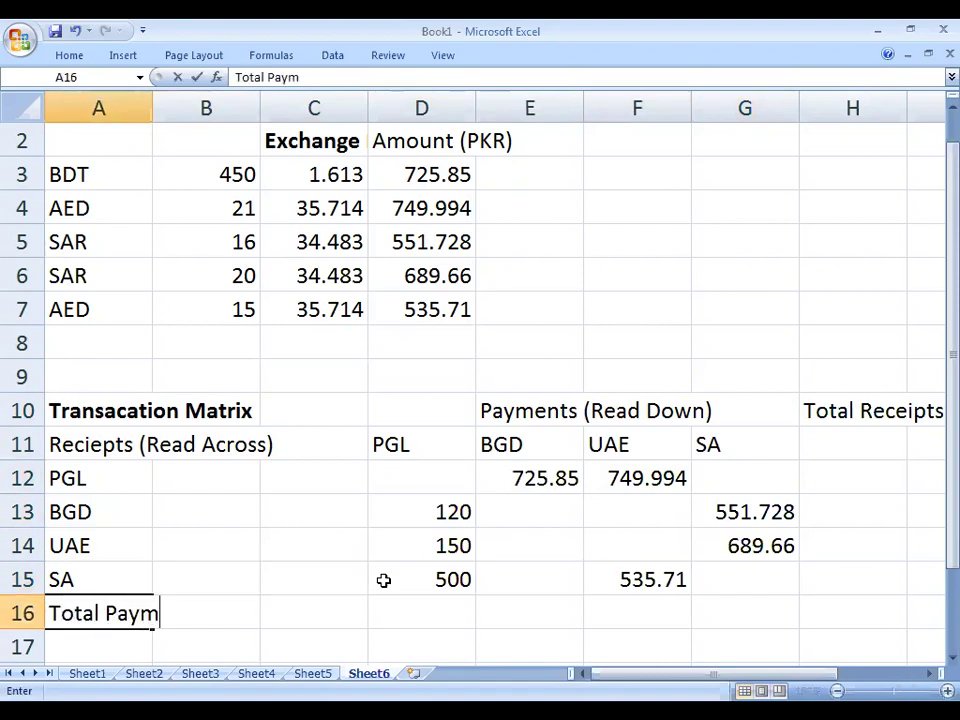
pyautogui.write('ents')
pyautogui.press('Return')
pyautogui.press('Up')
pyautogui.hotkey('ctrl', 'b')
# Total PGL's payments as a negative figure in D16 with the formula =-SUM(D12:D15)
pyautogui.press('Right')
pyautogui.press('Right')
pyautogui.press('Right')
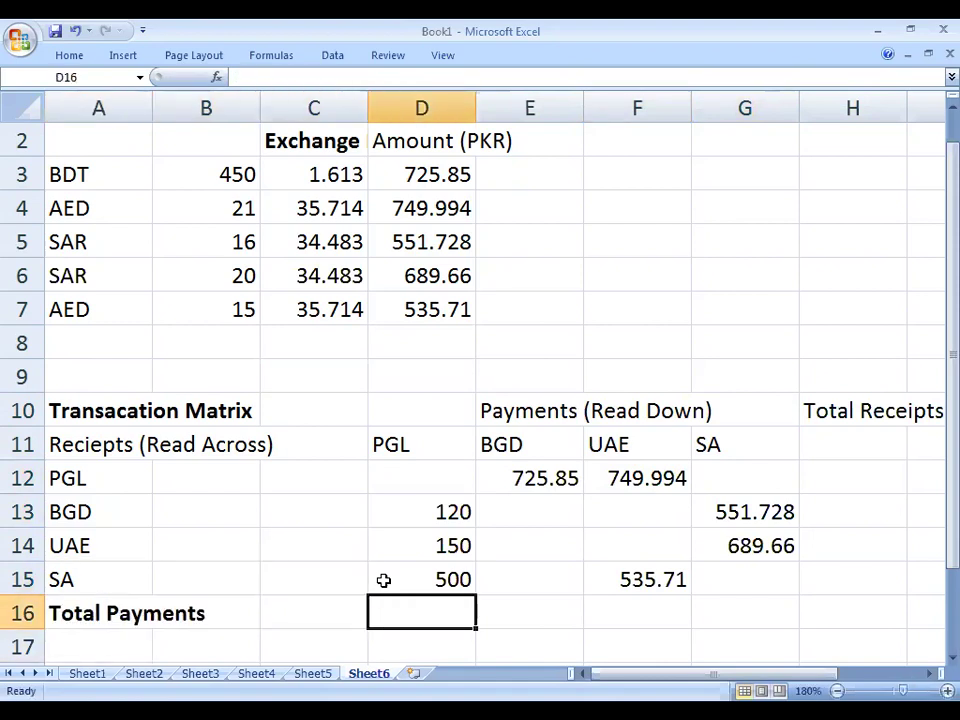
pyautogui.write('=')
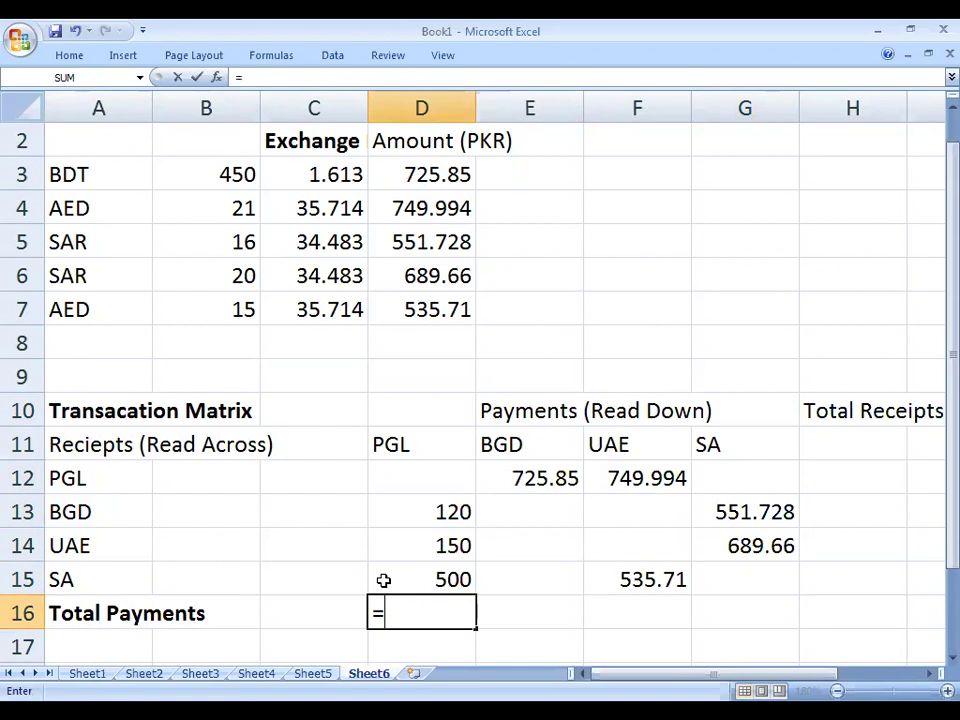
pyautogui.press('Escape')
pyautogui.write('-sum(')
pyautogui.click(383, 580)
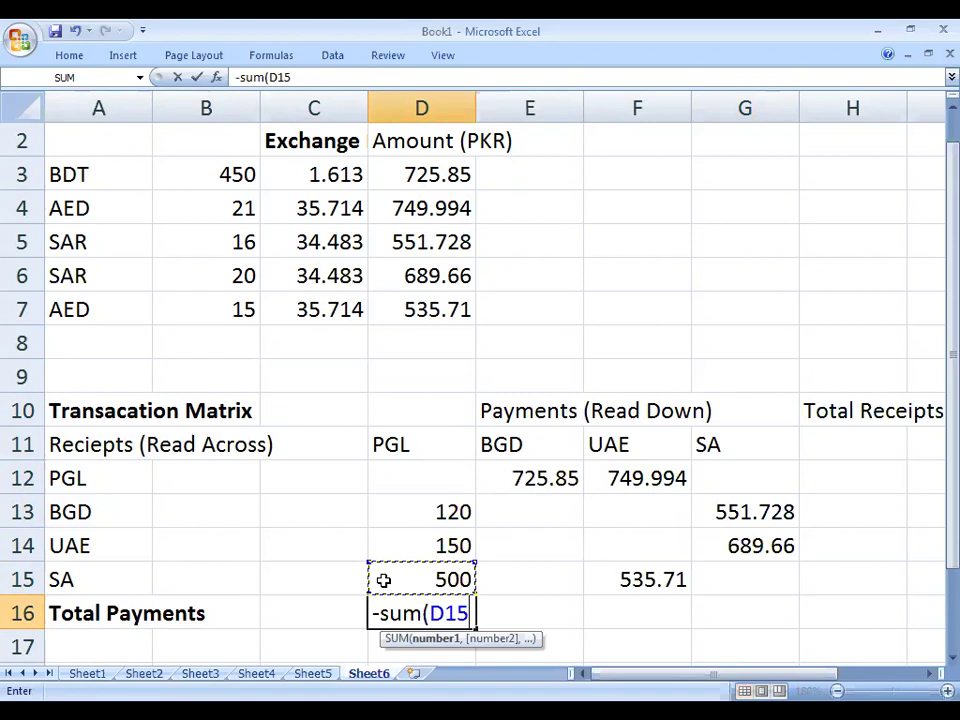
pyautogui.hotkey('shift', 'Up')
pyautogui.hotkey('shift', 'Up')
pyautogui.press('Return')
# Copy the total payments formula from D16 across to E16:G16 for BGD, UAE and SA
pyautogui.press('Up')
pyautogui.hotkey('ctrl', 'c')
pyautogui.press('Right')
pyautogui.hotkey('shift', 'Right')
pyautogui.hotkey('shift', 'Right')
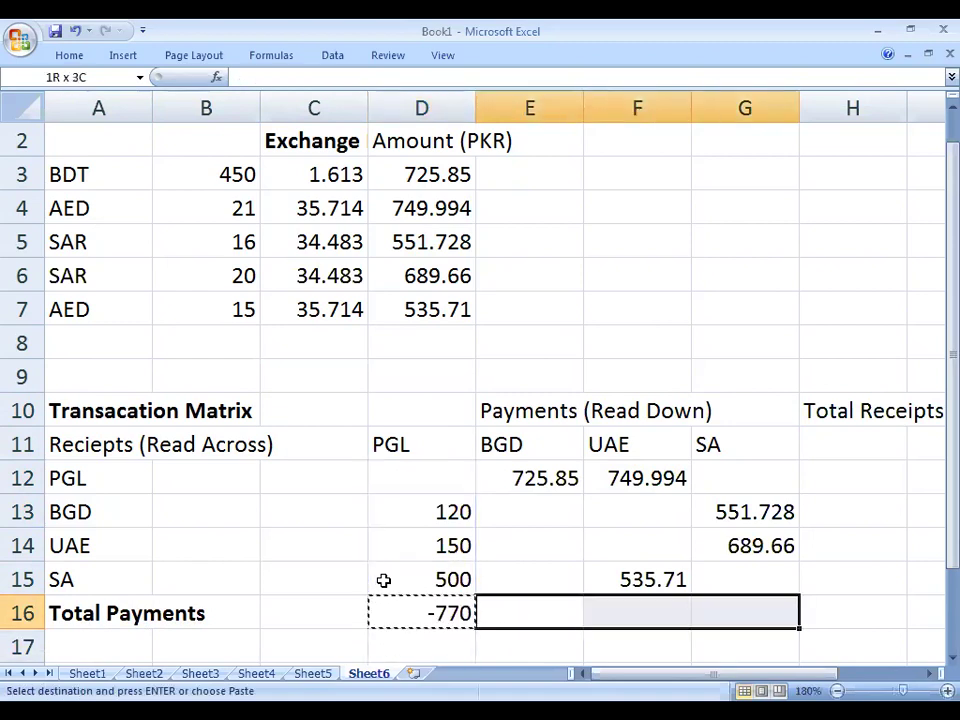
pyautogui.press('Return')
# Total PGL's receipts in cell H12 with the formula =SUM(D12:G12)
pyautogui.press('Up')
pyautogui.press('Up')
pyautogui.press('Up')
pyautogui.press('Right')
pyautogui.press('Up')
pyautogui.press('Right')
pyautogui.press('Right')
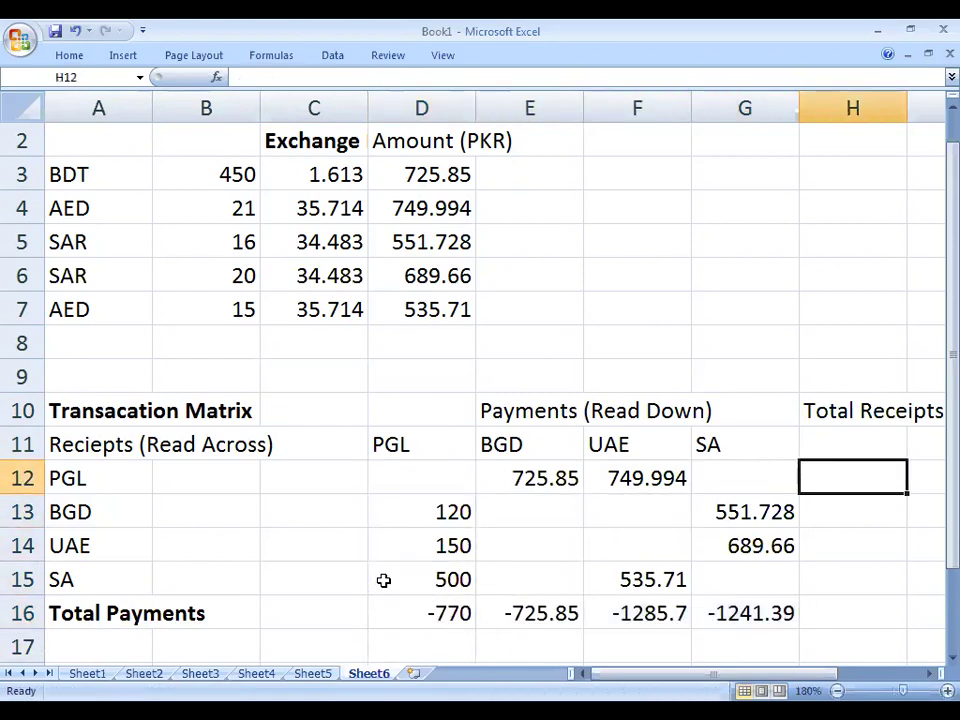
pyautogui.write('=')
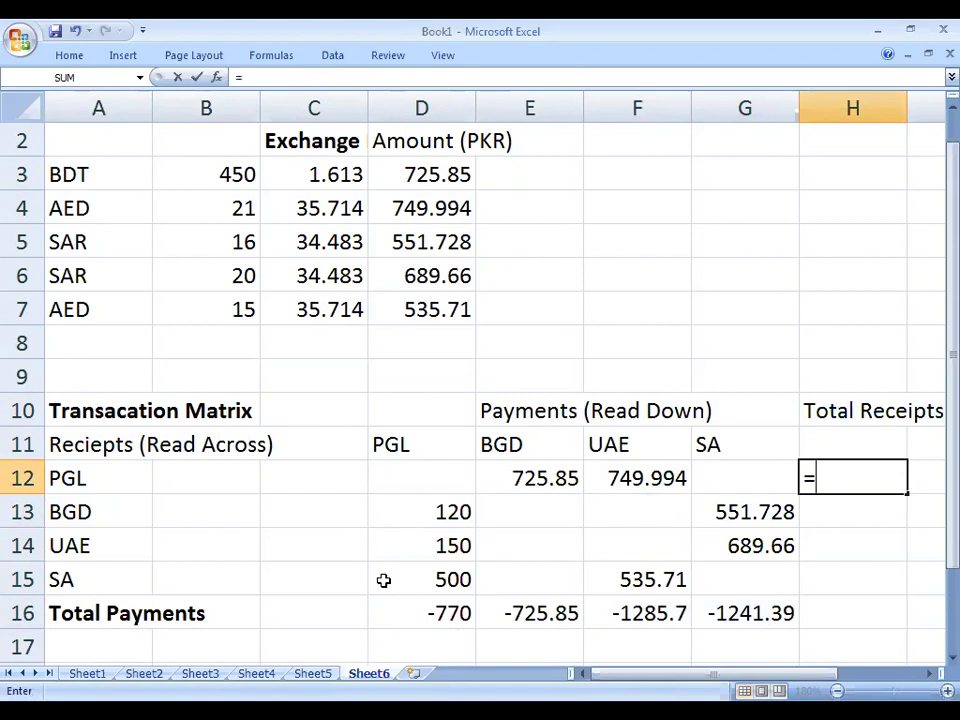
pyautogui.write('sum(')
pyautogui.press('Left')
pyautogui.press('Left')
pyautogui.press('Left')
pyautogui.press('Left')
pyautogui.hotkey('shift', 'Right')
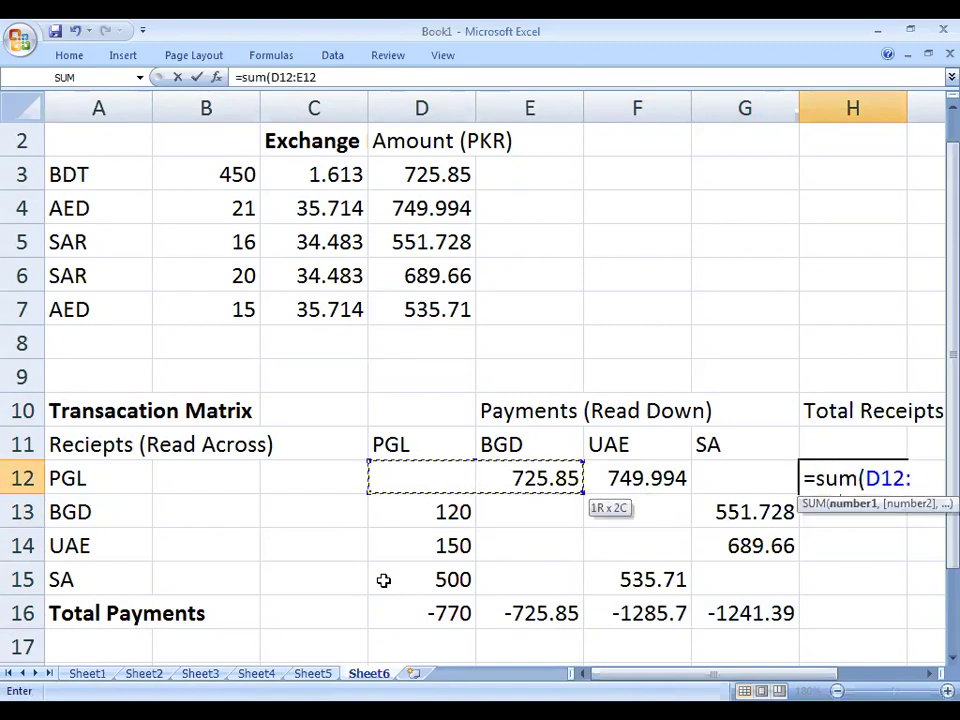
pyautogui.hotkey('shift', 'Right')
pyautogui.hotkey('shift', 'Right')
pyautogui.hotkey('ctrl', 'Return')
# Copy the total receipts formula from H12 down to H15 for BGD, UAE and SA
pyautogui.hotkey('ctrl', 'c')
pyautogui.hotkey('shift', 'Down')
pyautogui.hotkey('shift', 'Down')
pyautogui.hotkey('shift', 'Down')
pyautogui.hotkey('shift', 'Down')
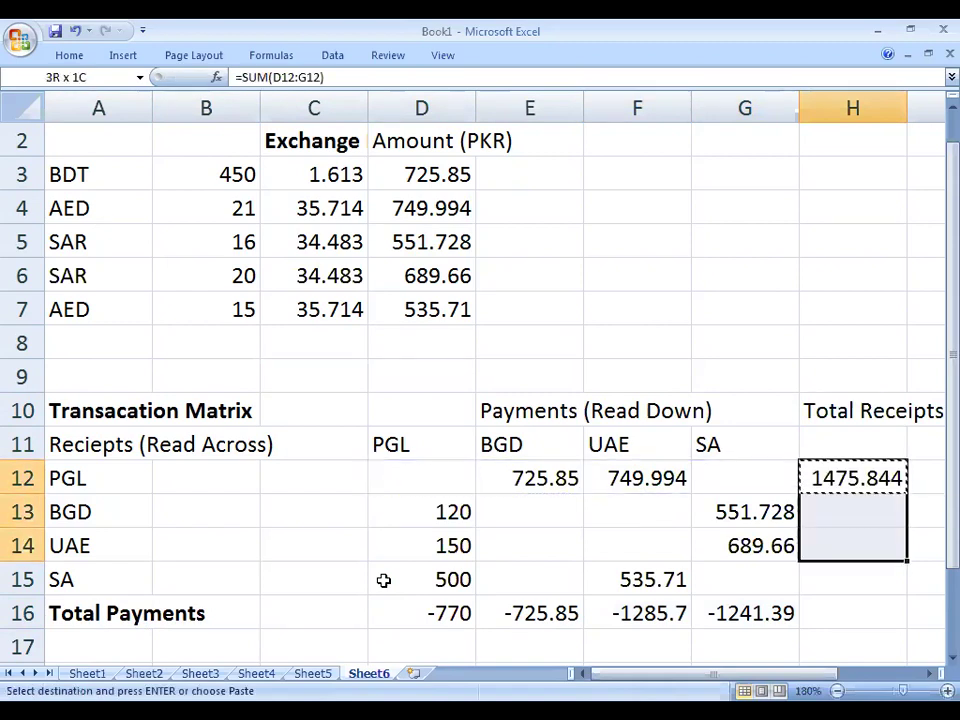
pyautogui.hotkey('shift', 'Up')
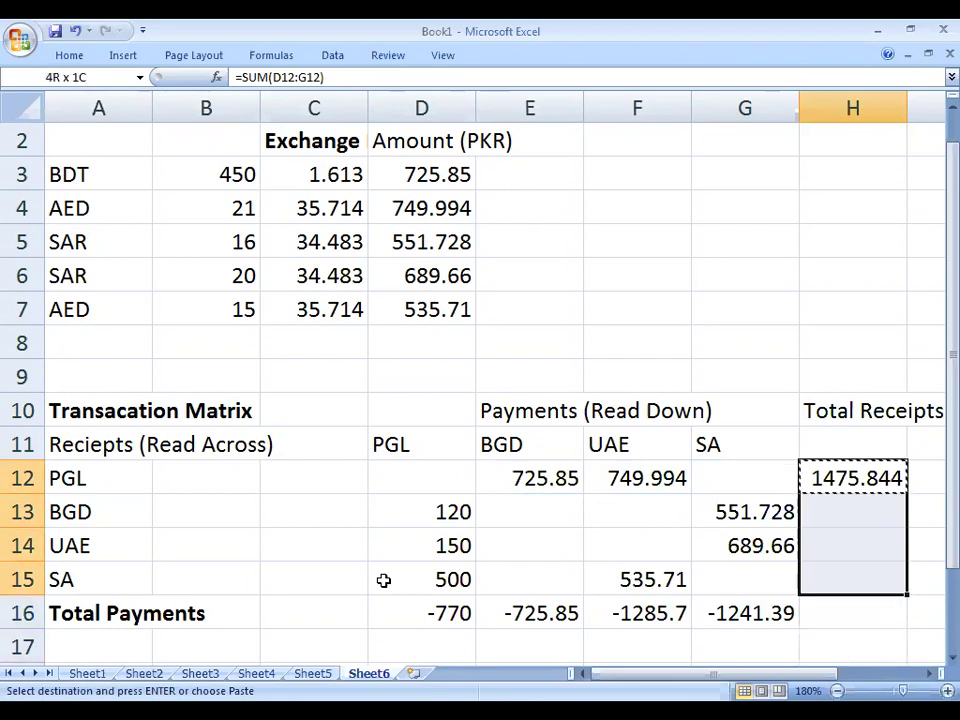
pyautogui.press('Return')
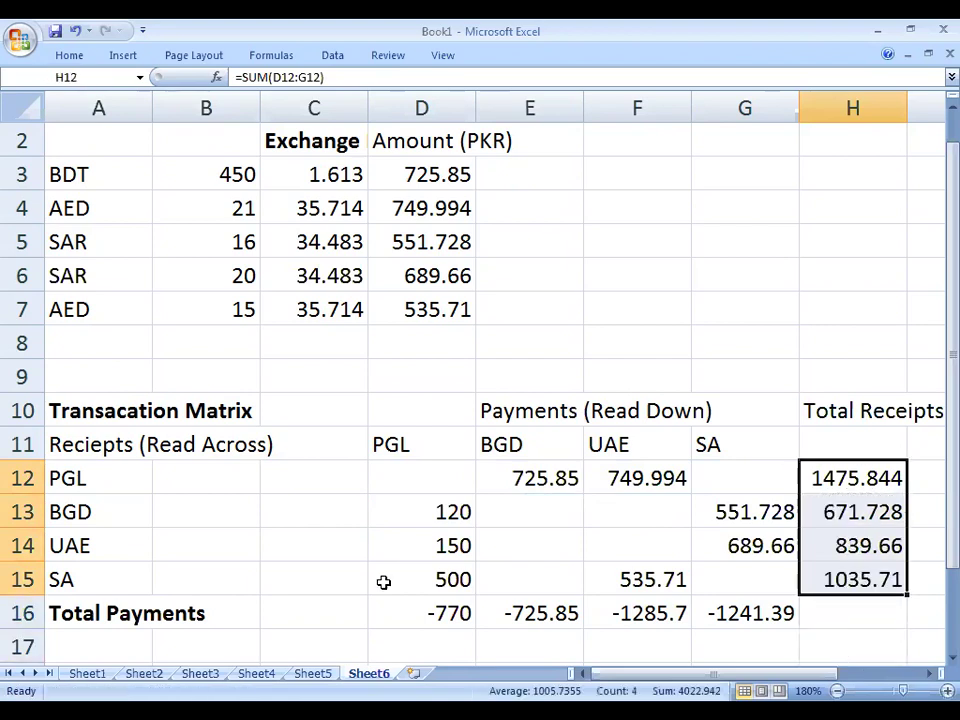
# Compare the sum of the total payments in D16:G16 with the sum of the total receipts in H12:H15
pyautogui.press('Down')
pyautogui.press('Down')
pyautogui.press('Down')
pyautogui.press('Down')
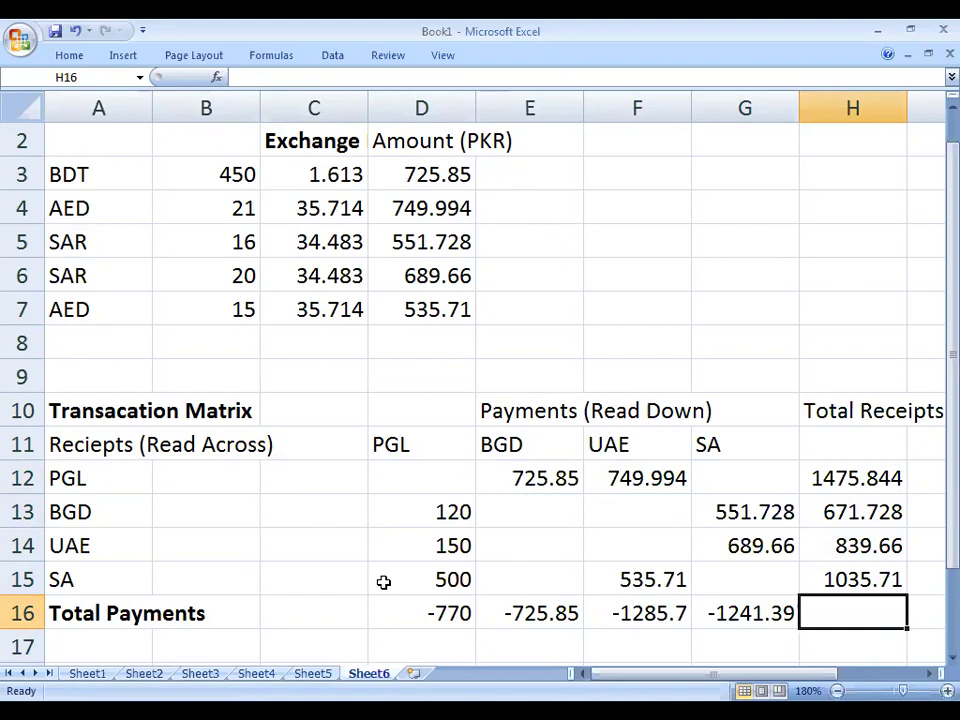
pyautogui.press('Left')
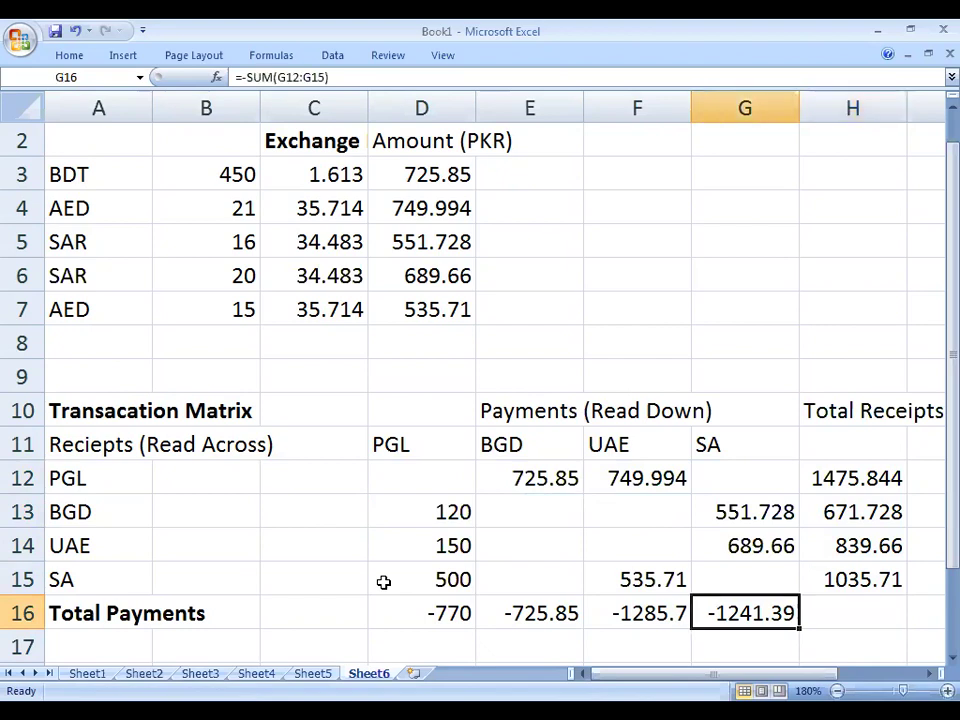
pyautogui.hotkey('shift', 'Left')
pyautogui.hotkey('shift', 'Left')
pyautogui.hotkey('shift', 'Left')
pyautogui.press('Right')
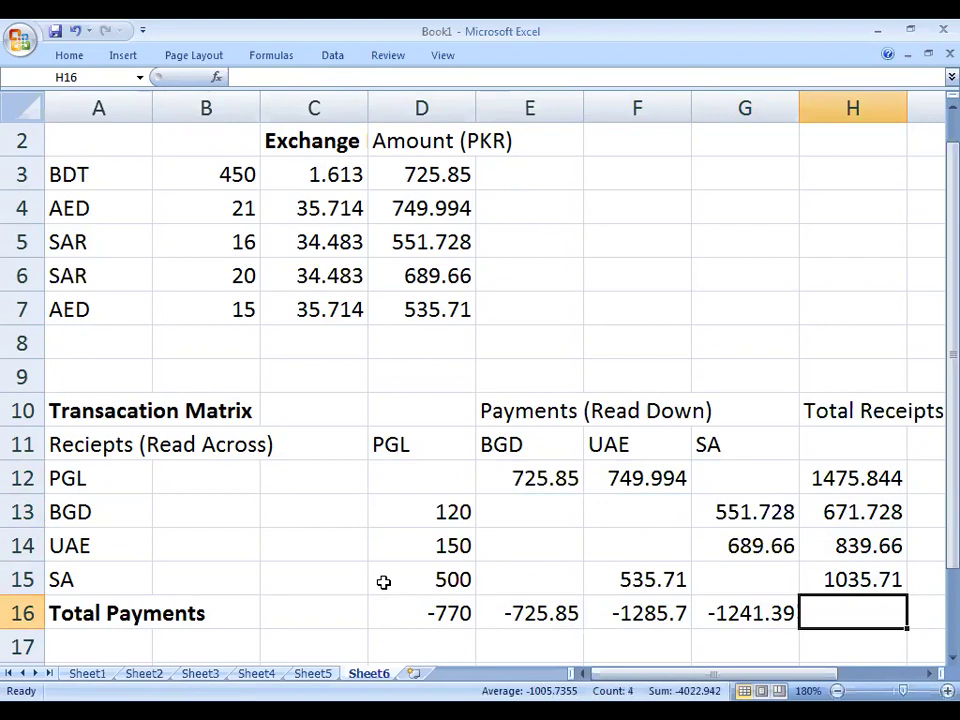
pyautogui.press('Up')
pyautogui.hotkey('shift', 'Up')
pyautogui.hotkey('shift', 'Up')
pyautogui.hotkey('shift', 'Up')
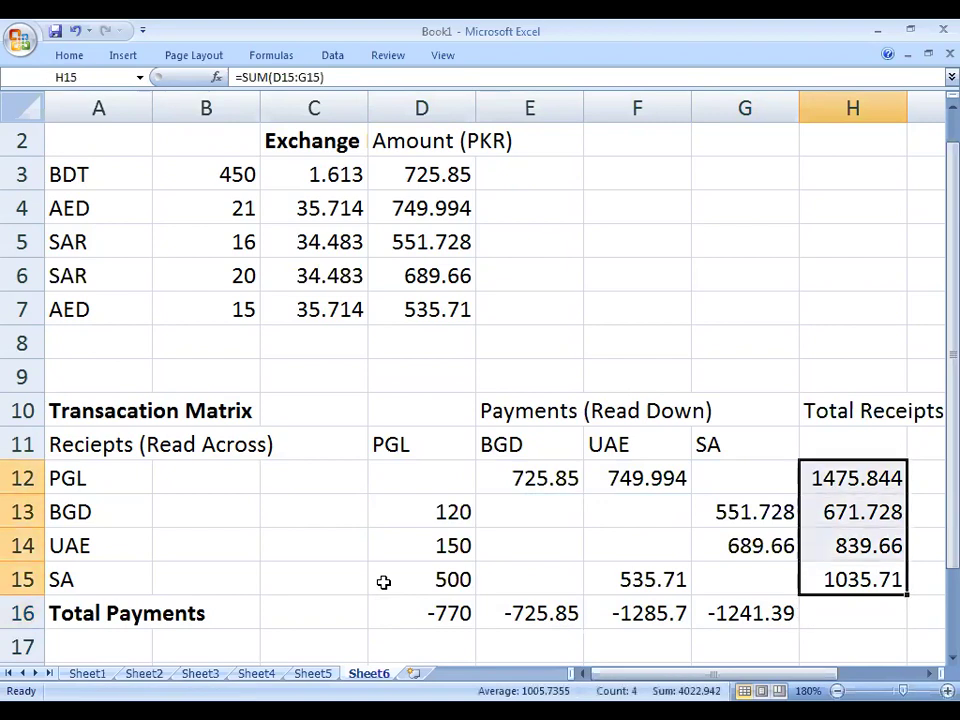
pyautogui.press('Left')
pyautogui.press('Down')
pyautogui.hotkey('shift', 'Left')
pyautogui.hotkey('shift', 'Left')
pyautogui.hotkey('shift', 'Left')
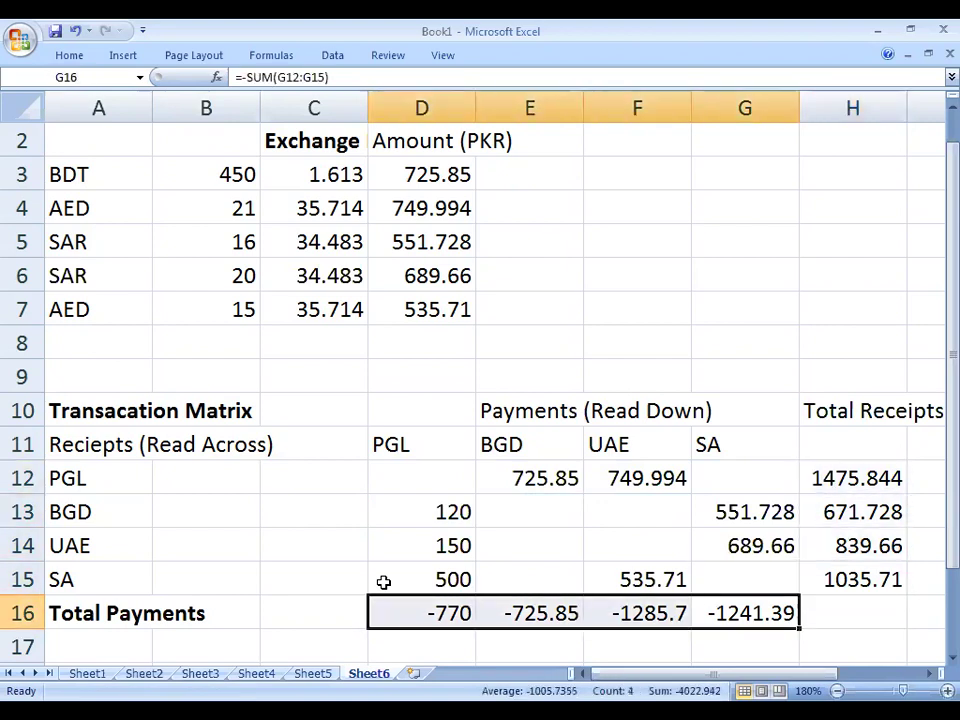
# Label cell A17 "Reciepts" below Total Payments and make it bold
pyautogui.press('Down')
pyautogui.press('Left')
pyautogui.press('Left')
pyautogui.press('Left')
pyautogui.press('Left')
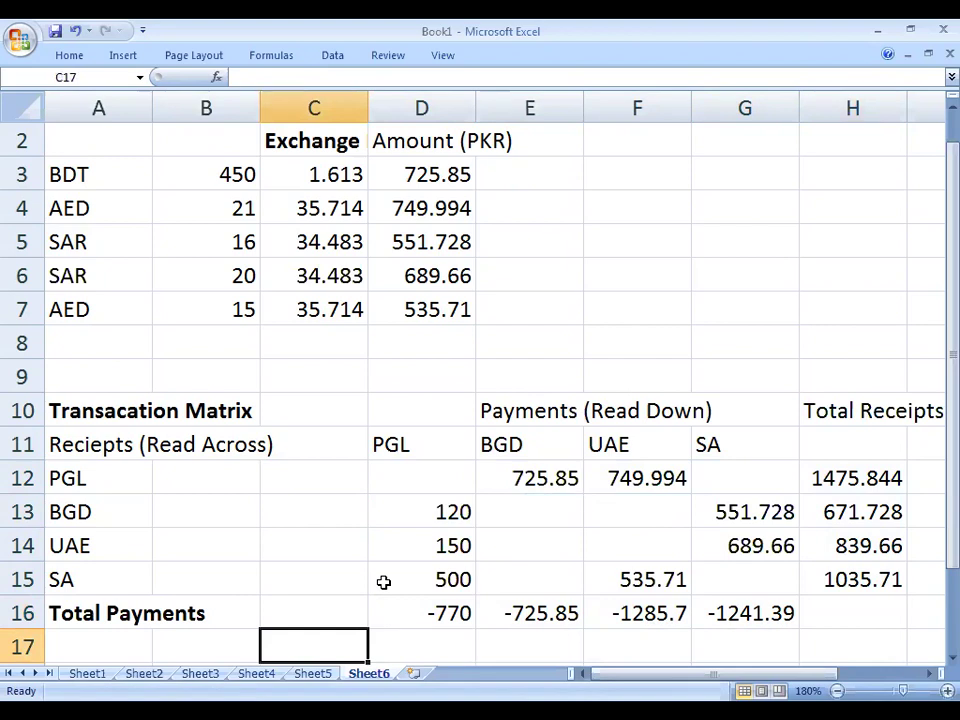
pyautogui.press('Left')
pyautogui.press('Left')
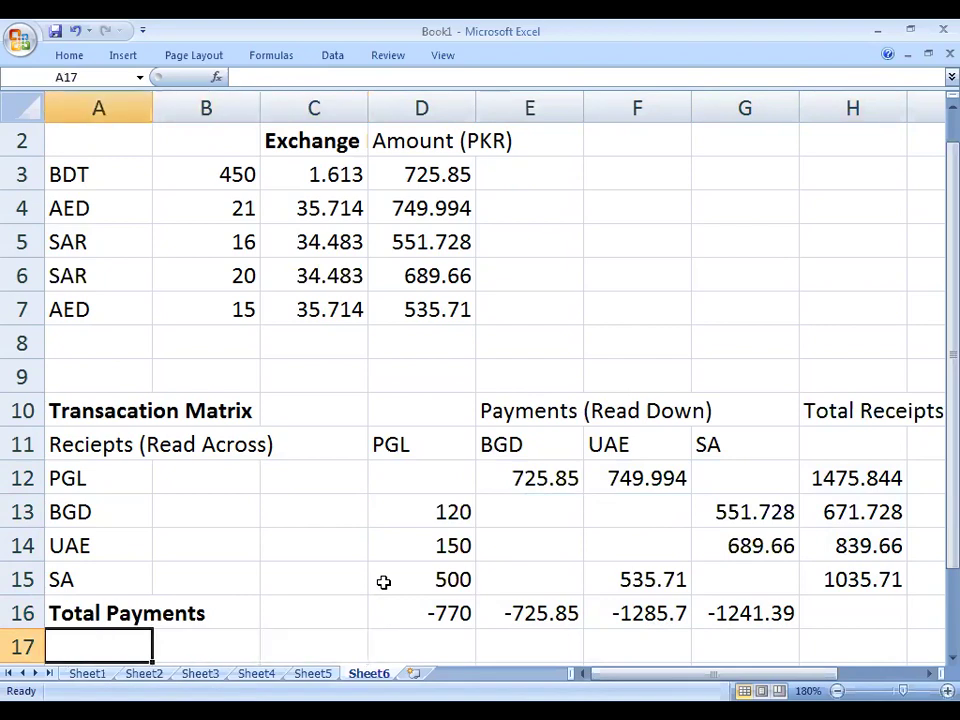
pyautogui.press('Down')
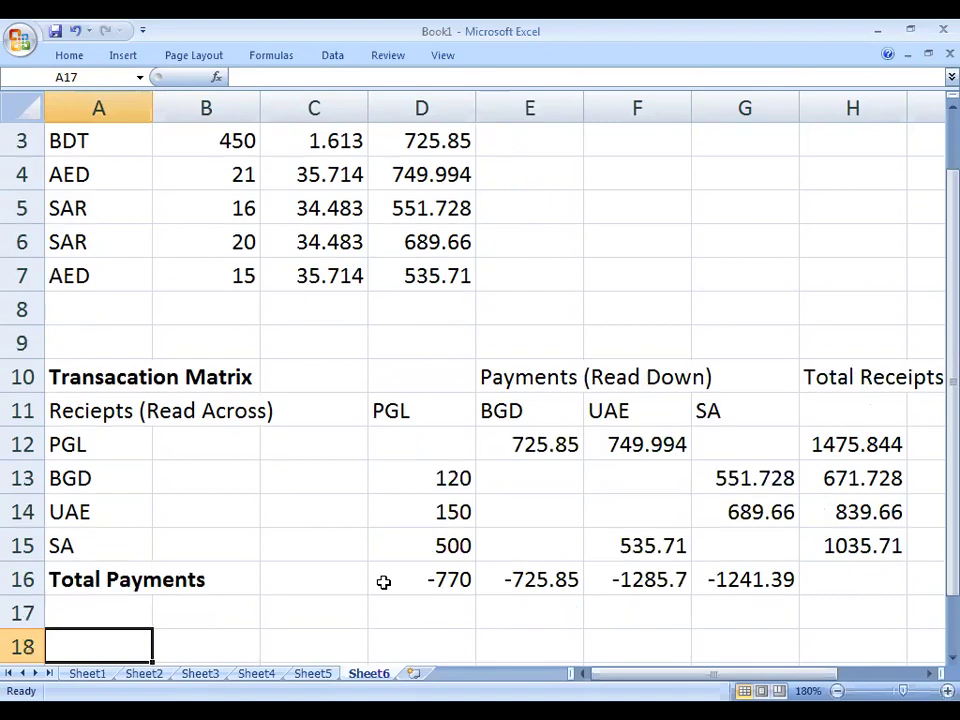
pyautogui.press('Up')
pyautogui.write('Reciepts')
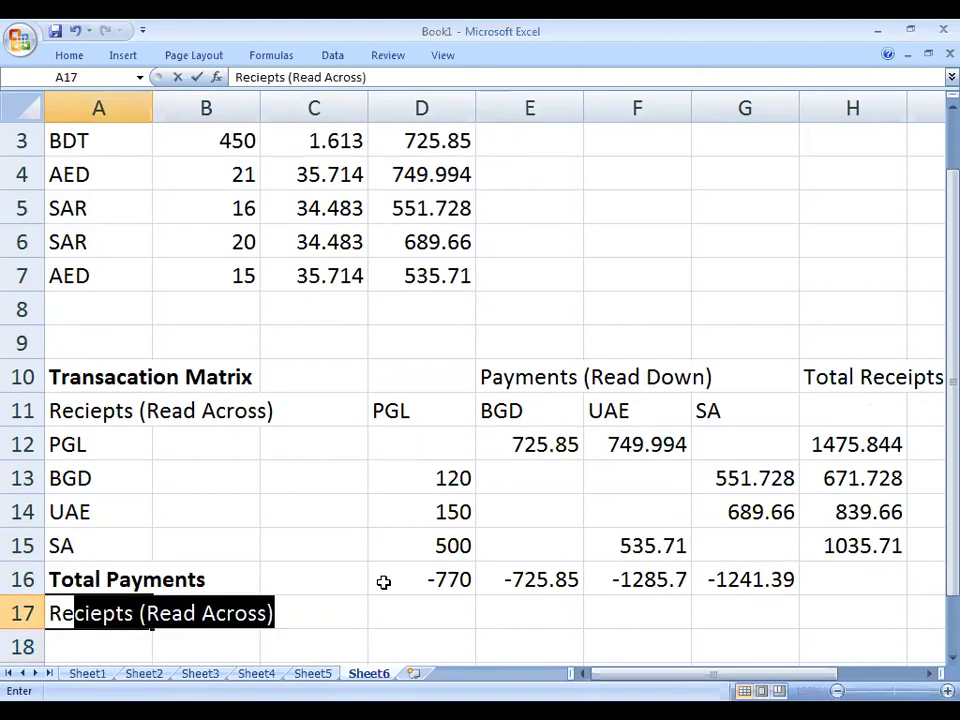
pyautogui.press('Delete')
pyautogui.hotkey('ctrl', 'Return')
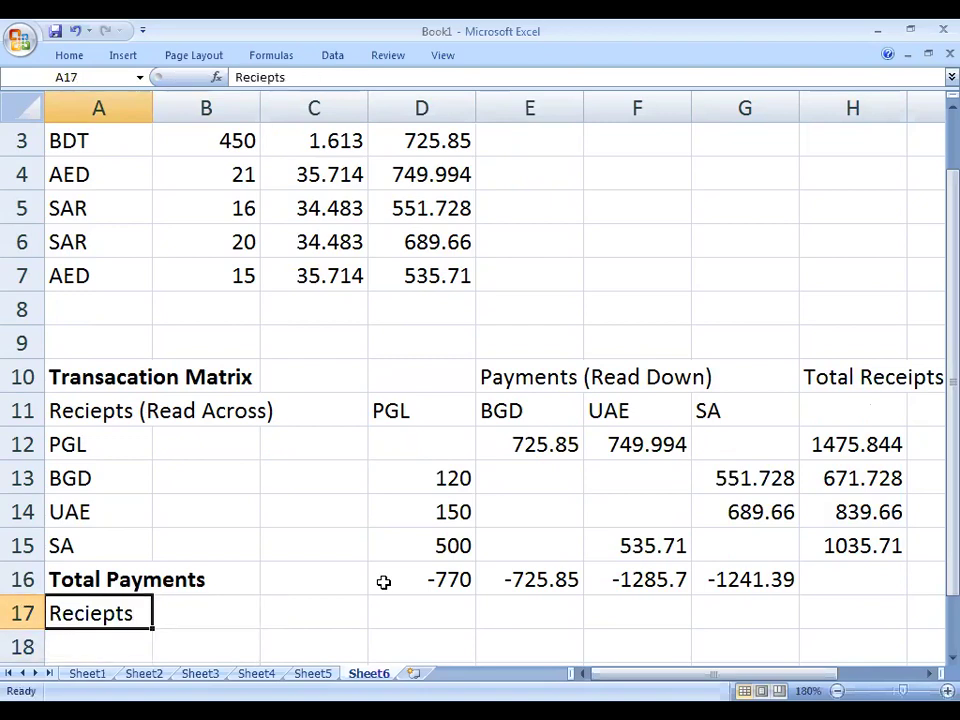
pyautogui.hotkey('ctrl', 'b')
# Link cell D17, PGL's receipts, to the PGL total receipts in H12
pyautogui.press('Right')
pyautogui.press('Right')
pyautogui.press('Right')
pyautogui.write('=')
pyautogui.press('Right')
pyautogui.press('Right')
pyautogui.press('Right')
pyautogui.press('Up')
pyautogui.press('Up')
pyautogui.press('Up')
pyautogui.press('Right')
pyautogui.press('Up')
pyautogui.press('Up')
pyautogui.press('Return')
# Link cell E17, BGD's receipts, to the BGD total receipts in H13
pyautogui.press('Up')
pyautogui.press('Right')
pyautogui.write('=')
pyautogui.press('Right')
pyautogui.press('Right')
pyautogui.press('Up')
pyautogui.press('Up')
pyautogui.press('Right')
pyautogui.press('Up')
pyautogui.press('Up')
pyautogui.press('Return')
# Link cell F17, in the UAE column of the receipts row, to H13
pyautogui.press('Up')
pyautogui.press('Right')
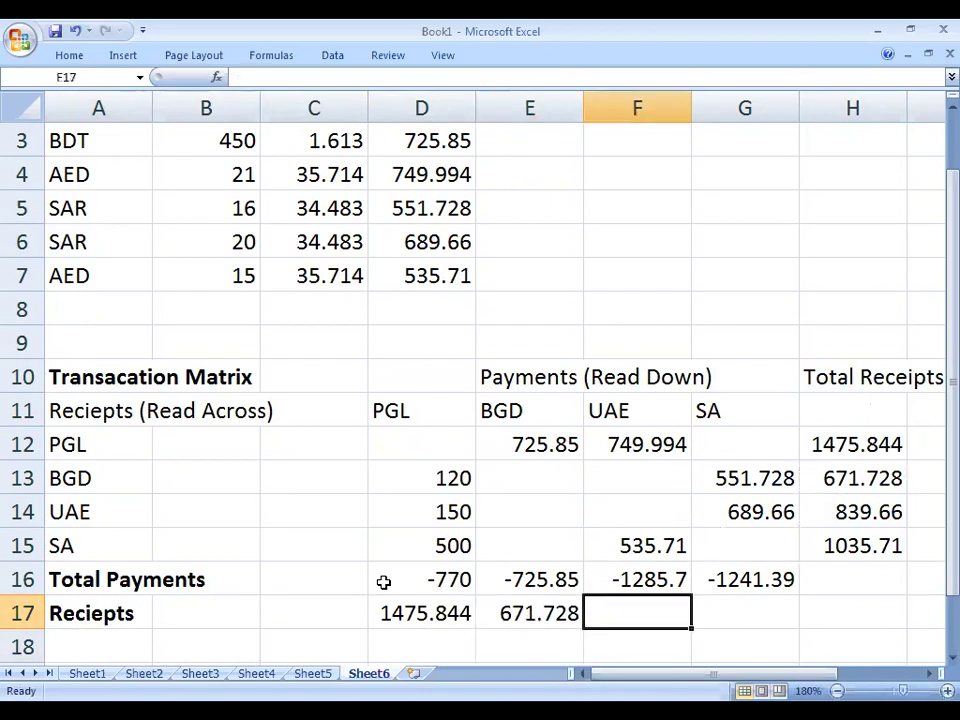
pyautogui.write('=')
pyautogui.press('Up')
pyautogui.press('Right')
pyautogui.press('Right')
pyautogui.press('Up')
pyautogui.press('Up')
pyautogui.press('Return')
# Link cell G17, SA's receipts, to the SA total receipts in H15
pyautogui.press('Right')
pyautogui.press('Up')
pyautogui.write('=')
pyautogui.press('Up')
pyautogui.press('Right')
pyautogui.press('Up')
pyautogui.press('Up')
pyautogui.press('Down')
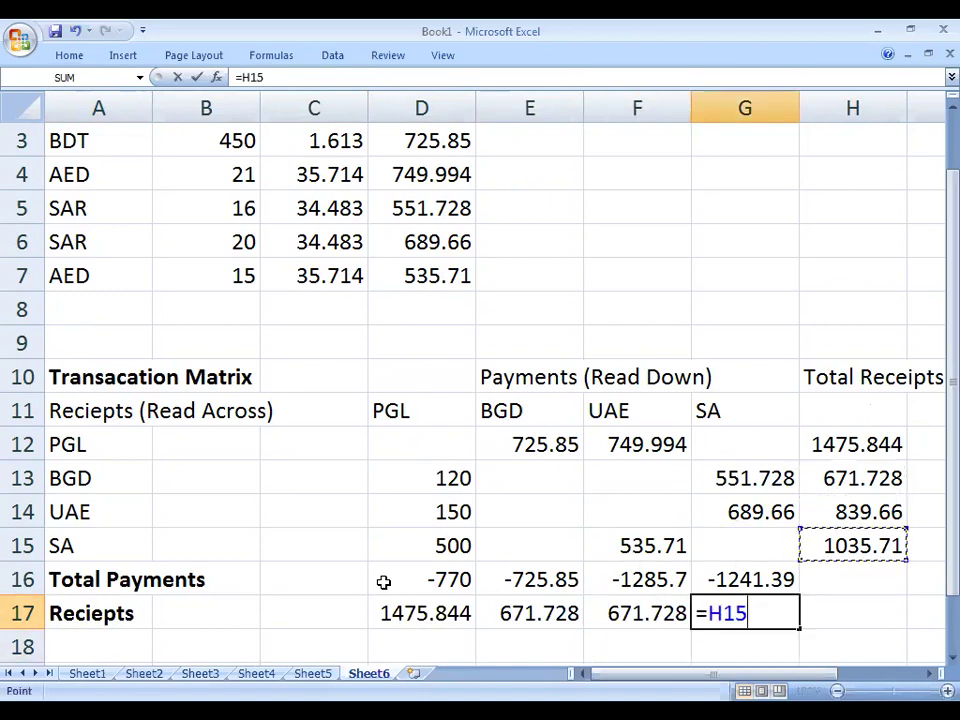
pyautogui.press('Return')
# Label cell A18 "Net Reciept / (Payment)" in bold and remove the bold from the Reciepts label in A17
pyautogui.press('Left')
pyautogui.press('Left')
pyautogui.press('Left')
pyautogui.press('Left')
pyautogui.press('Left')
pyautogui.press('Left')
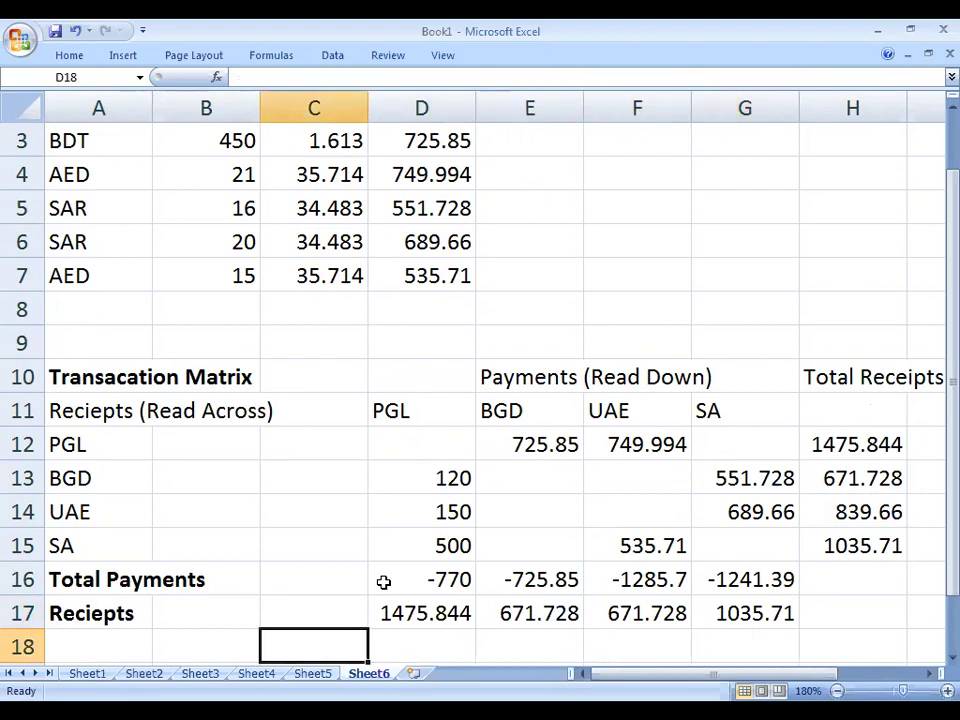
pyautogui.write('net')
pyautogui.press('Escape')
pyautogui.write('Net recie')
pyautogui.press('BackSpace')
pyautogui.press('BackSpace')
pyautogui.press('BackSpace')
pyautogui.press('BackSpace')
pyautogui.press('BackSpace')
pyautogui.write('Reciept / ')
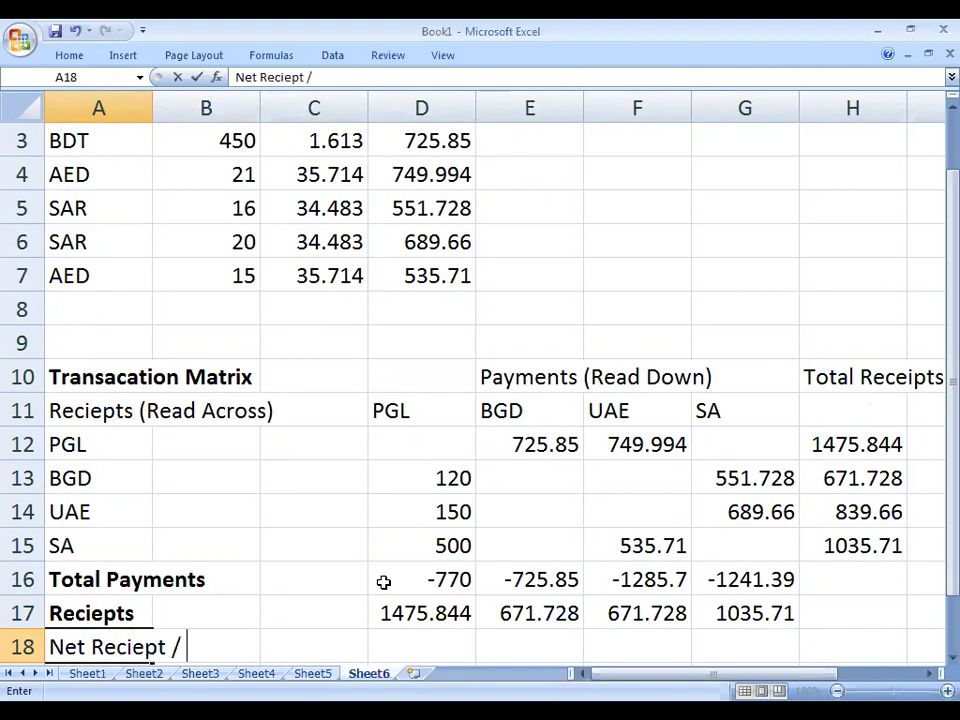
pyautogui.write('(Payment)')
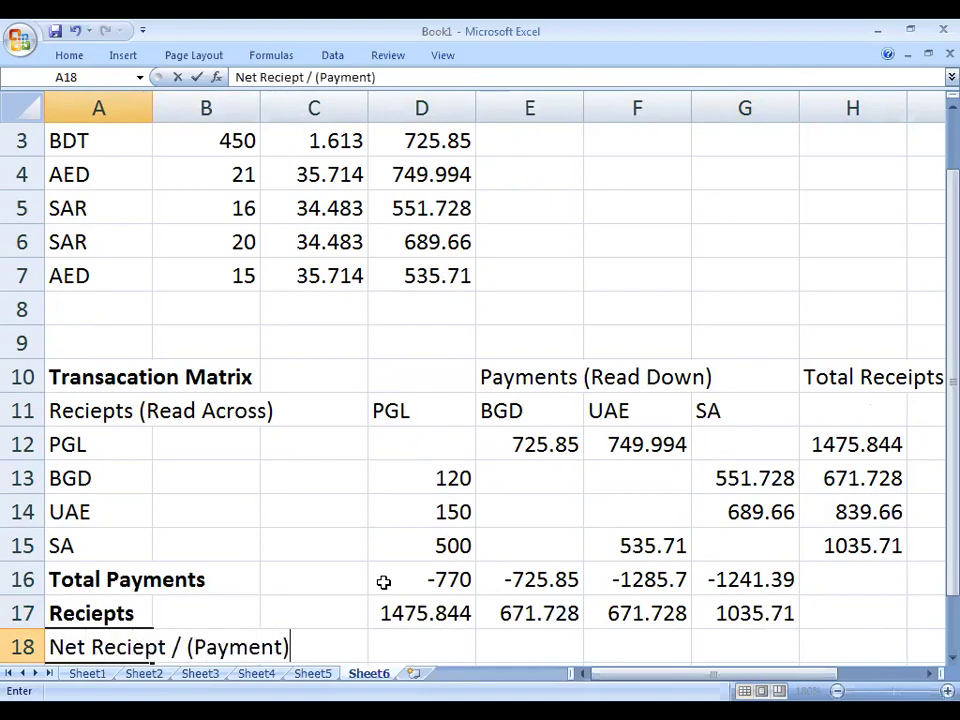
pyautogui.hotkey('ctrl', 'Return')
pyautogui.hotkey('ctrl', 'b')
pyautogui.press('Up')
pyautogui.hotkey('ctrl', 'b')
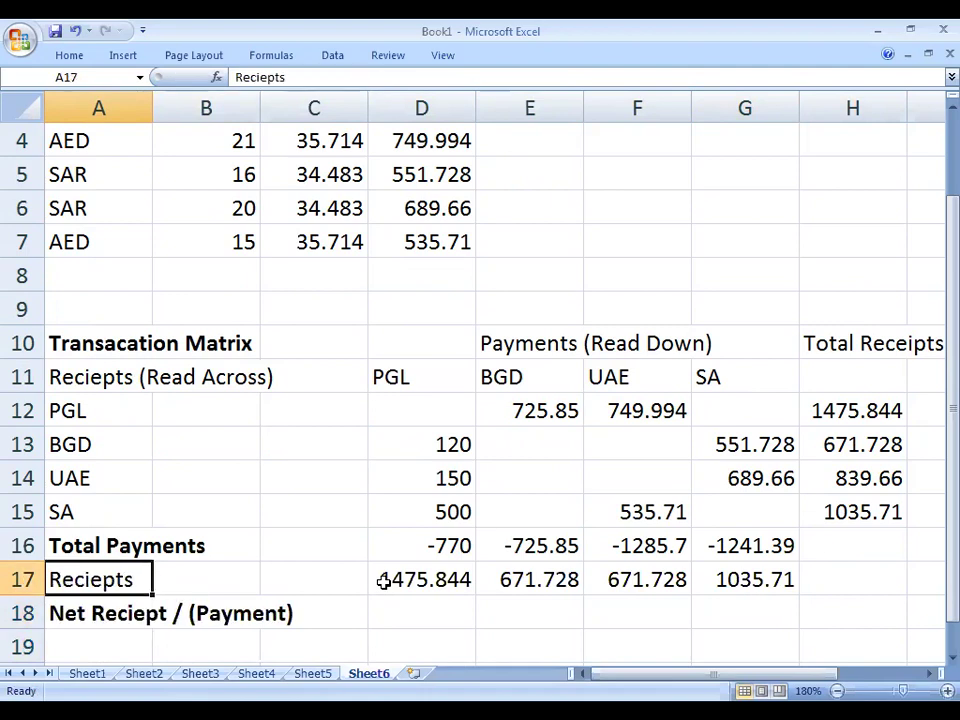
# Add a bottom border beneath D15:G15 and another beneath the receipts in D17:G17
pyautogui.click(383, 581)
pyautogui.press('Down')
pyautogui.press('Up')
pyautogui.press('Up')
pyautogui.press('Up')
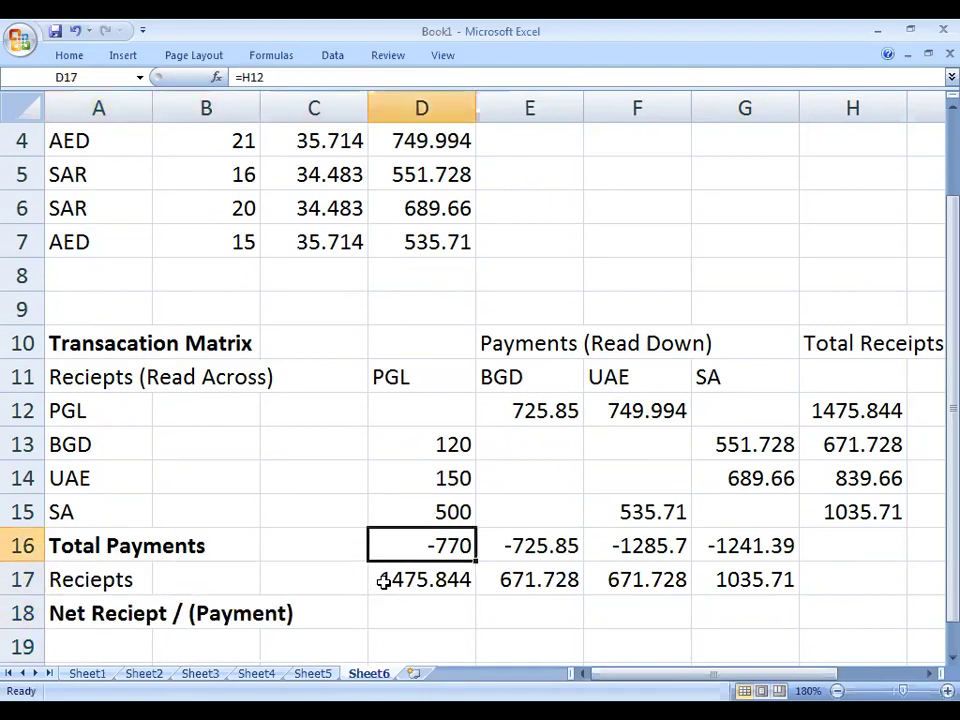
pyautogui.hotkey('shift', 'Right')
pyautogui.hotkey('shift', 'Right')
pyautogui.hotkey('shift', 'Right')
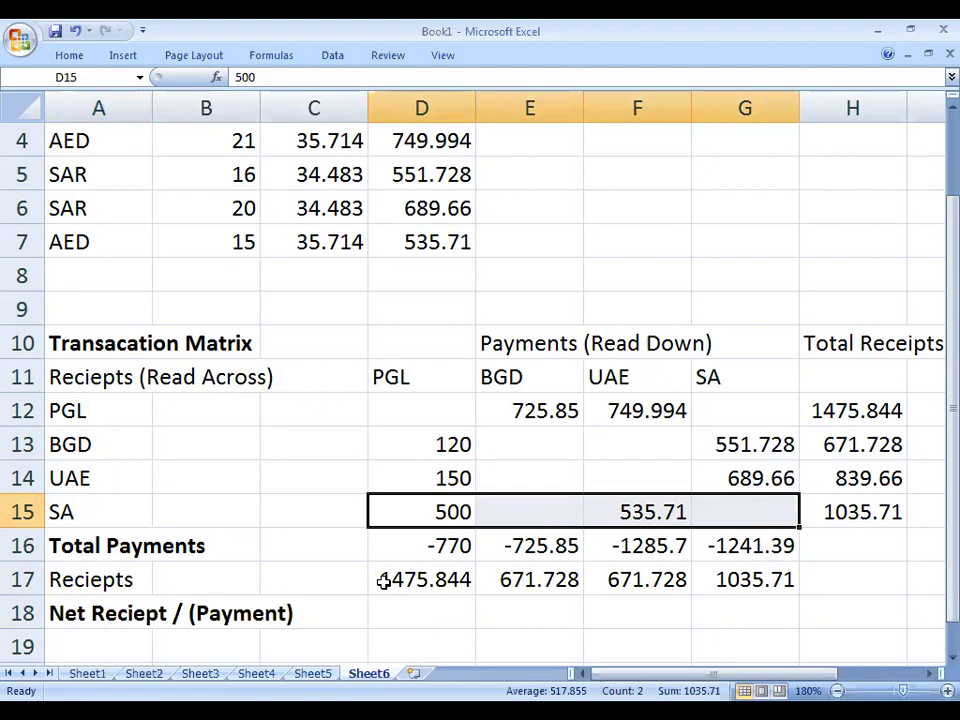
pyautogui.click(69, 55)
pyautogui.click(171, 117)
pyautogui.moveTo(422, 579); pyautogui.dragTo(745, 577)
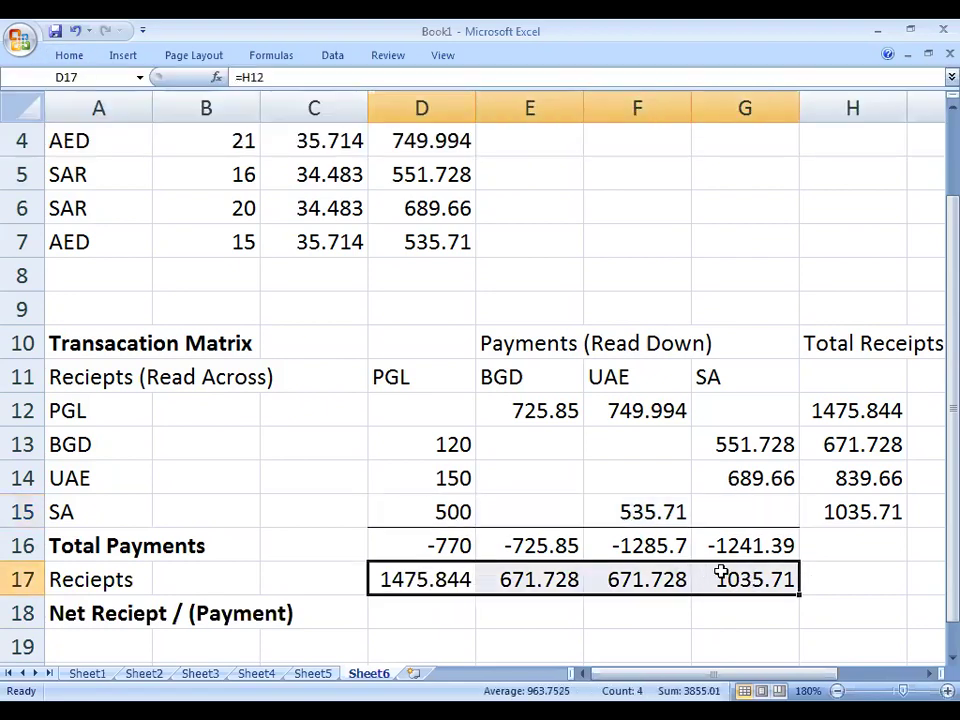
# Calculate PGL's net receipt in D18 as the sum of D16:D17
pyautogui.click(446, 615)
pyautogui.write('=s')
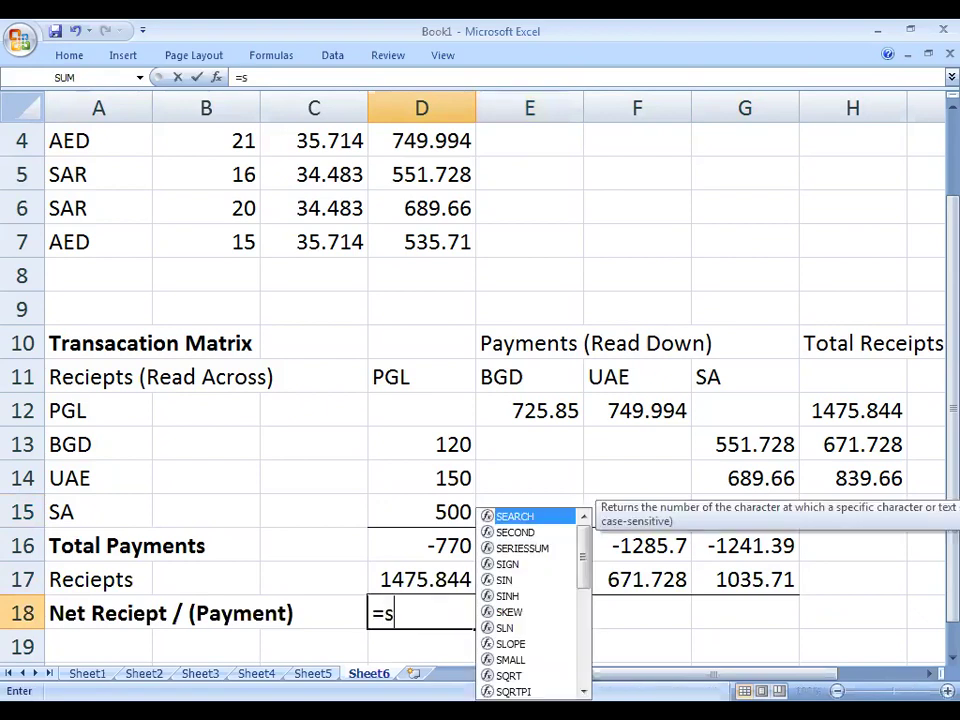
pyautogui.write('um(')
pyautogui.moveTo(430, 580); pyautogui.dragTo(432, 545)
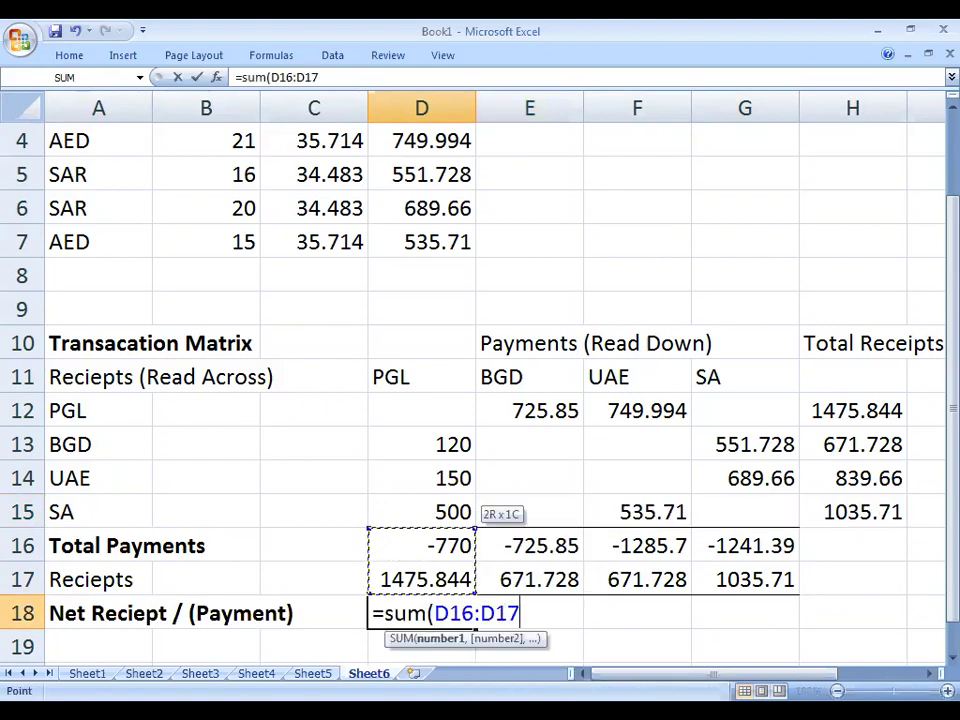
pyautogui.press('Return')
# Copy the net receipt formula from D18 across to E18:G18
pyautogui.click(430, 613)
pyautogui.hotkey('ctrl', 'c')
pyautogui.moveTo(530, 613); pyautogui.dragTo(745, 613)
pyautogui.press('Return')
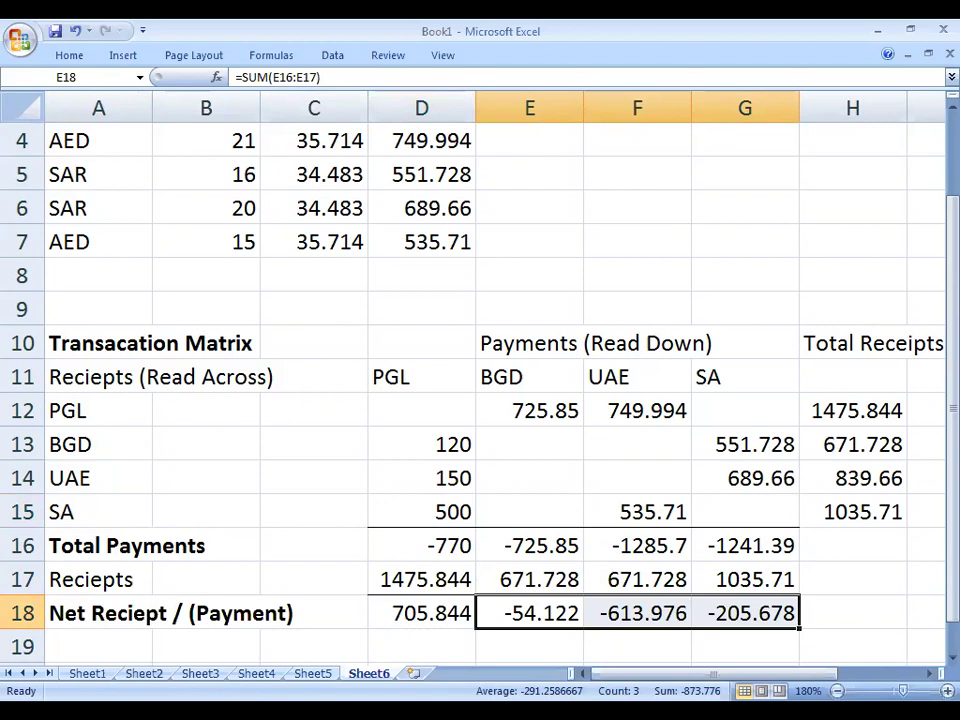
# Correct cell F17, UAE's receipts, so that it links to the UAE total receipts in H14
pyautogui.click(647, 568)
pyautogui.write('=')
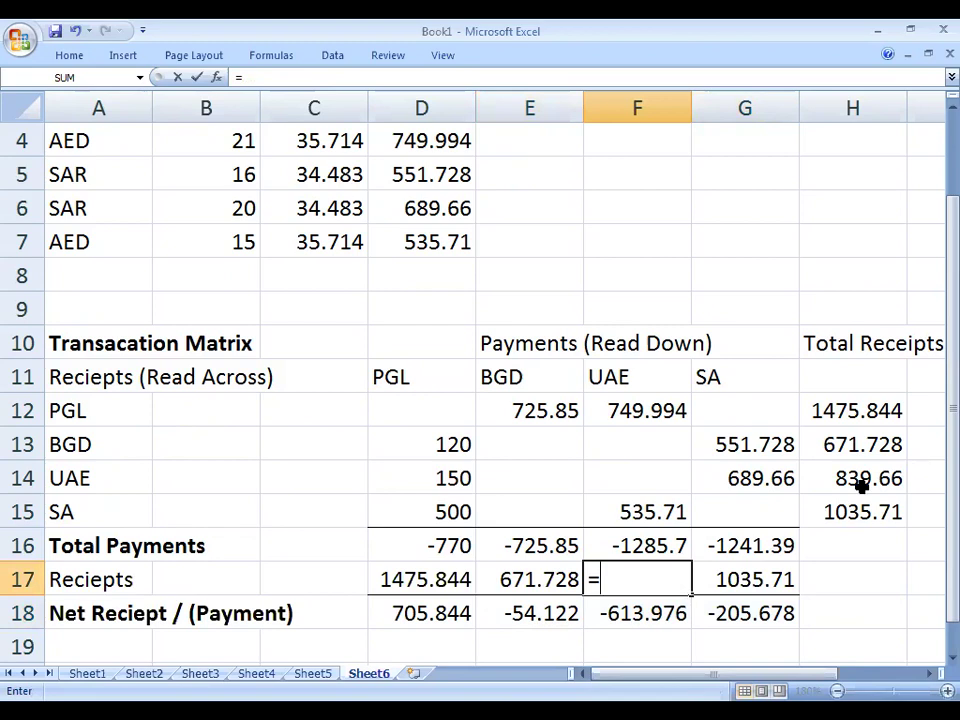
pyautogui.click(860, 482)
pyautogui.press('Return')
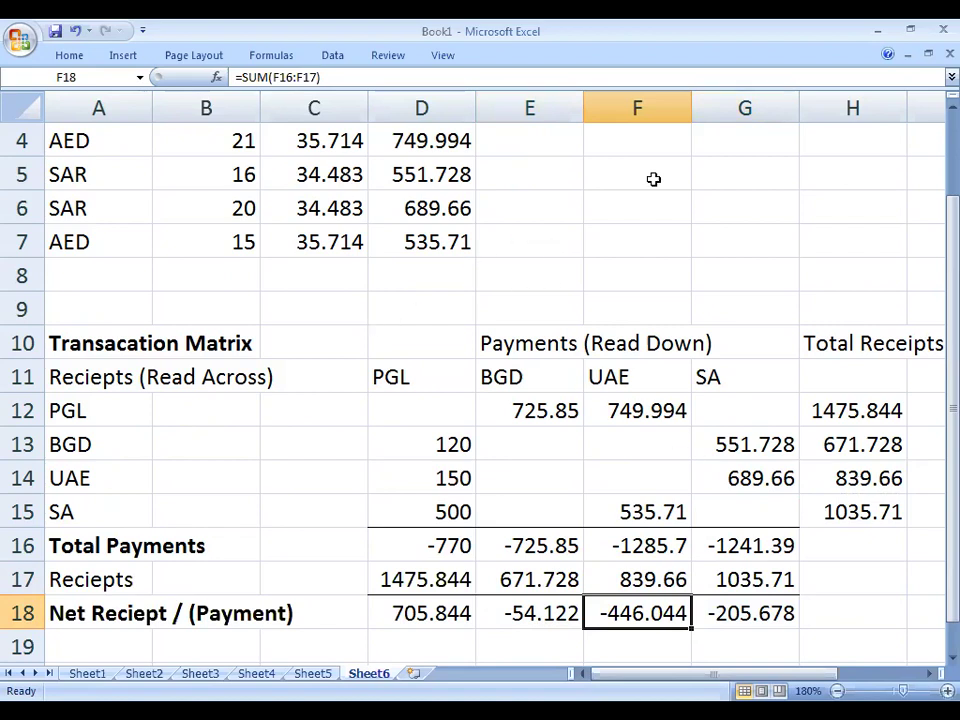
# Make the net receipt / (payment) figures in D18:G18 bold
pyautogui.click(431, 608)
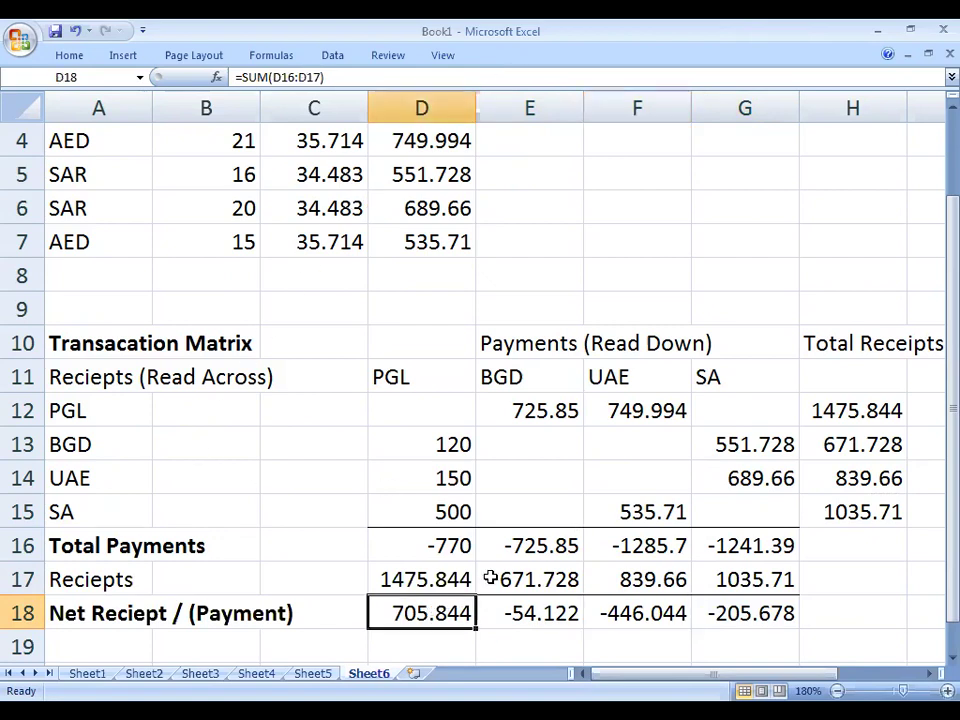
pyautogui.hotkey('ctrl', 'b')
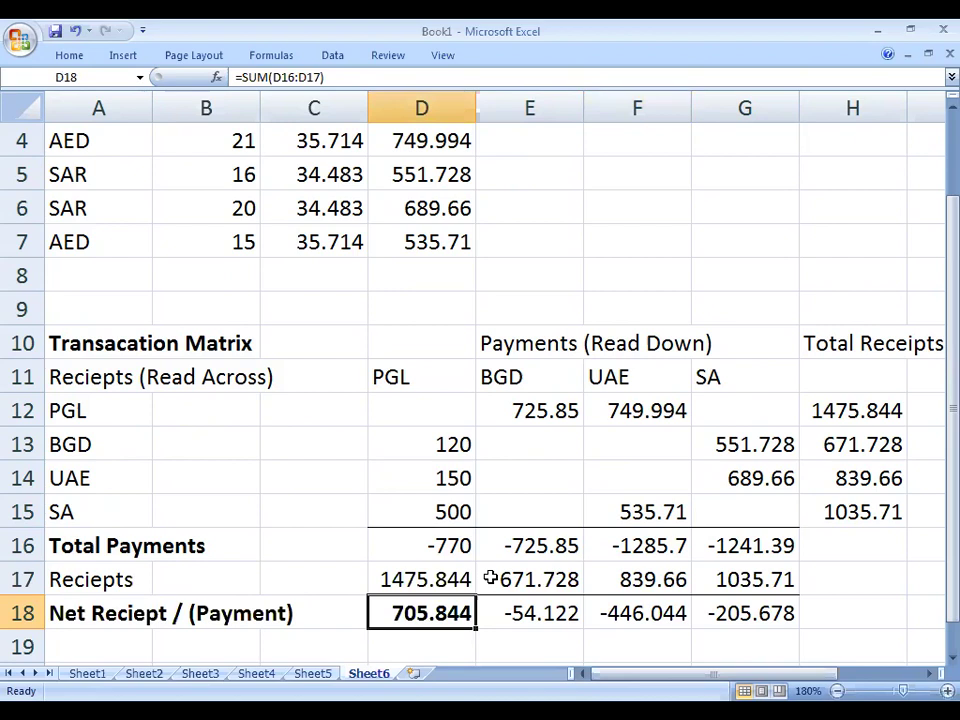
pyautogui.press('Right')
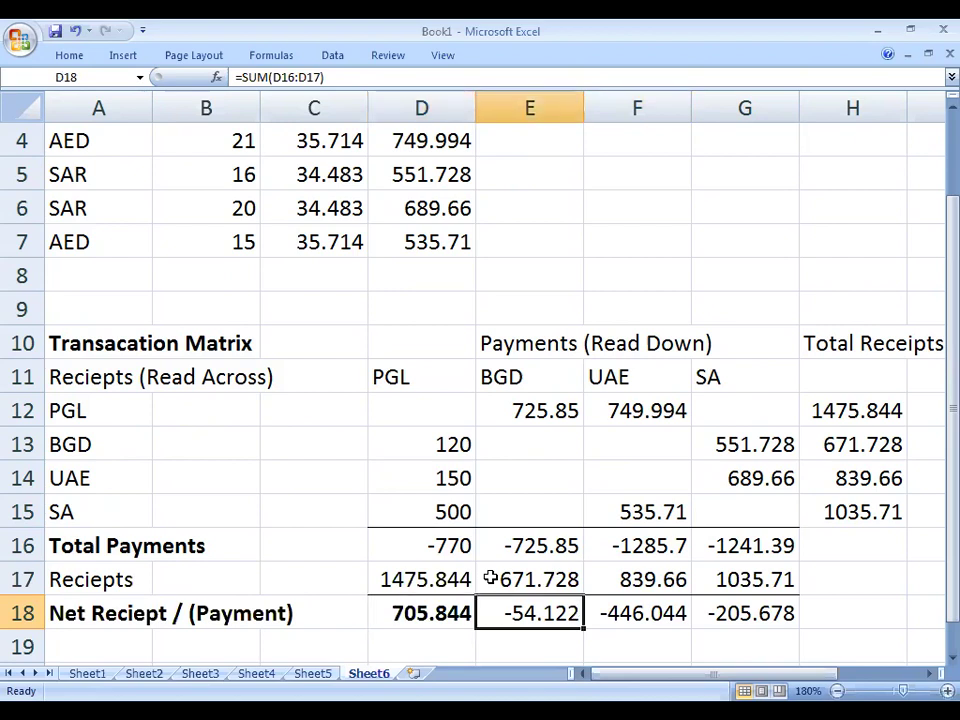
pyautogui.hotkey('ctrl', 'b')
pyautogui.press('Right')
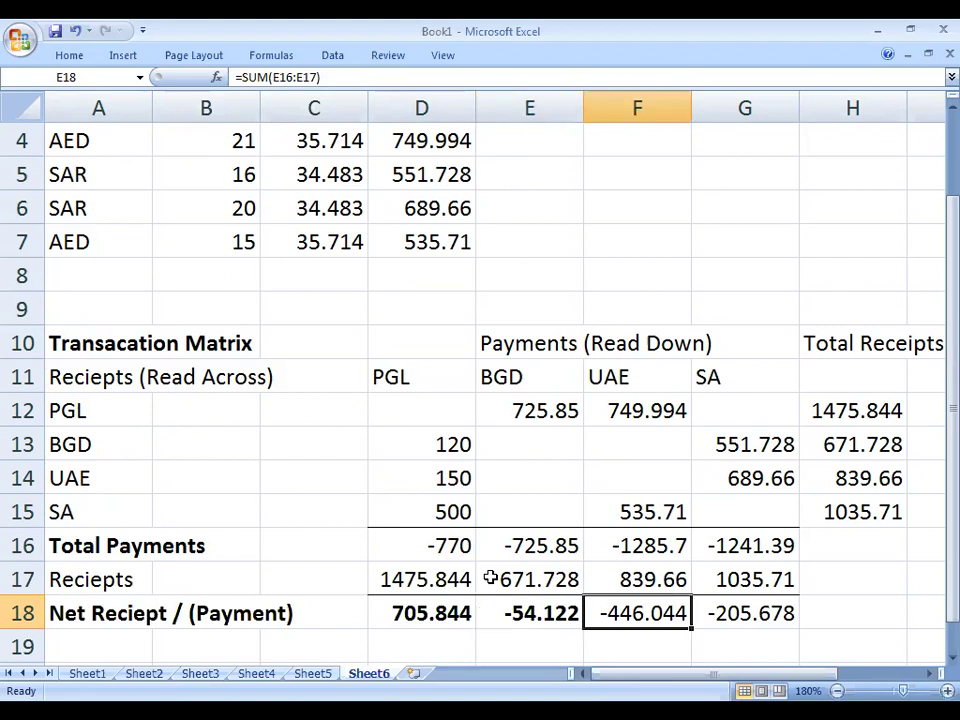
pyautogui.hotkey('ctrl', 'b')
pyautogui.press('Right')
pyautogui.hotkey('ctrl', 'b')
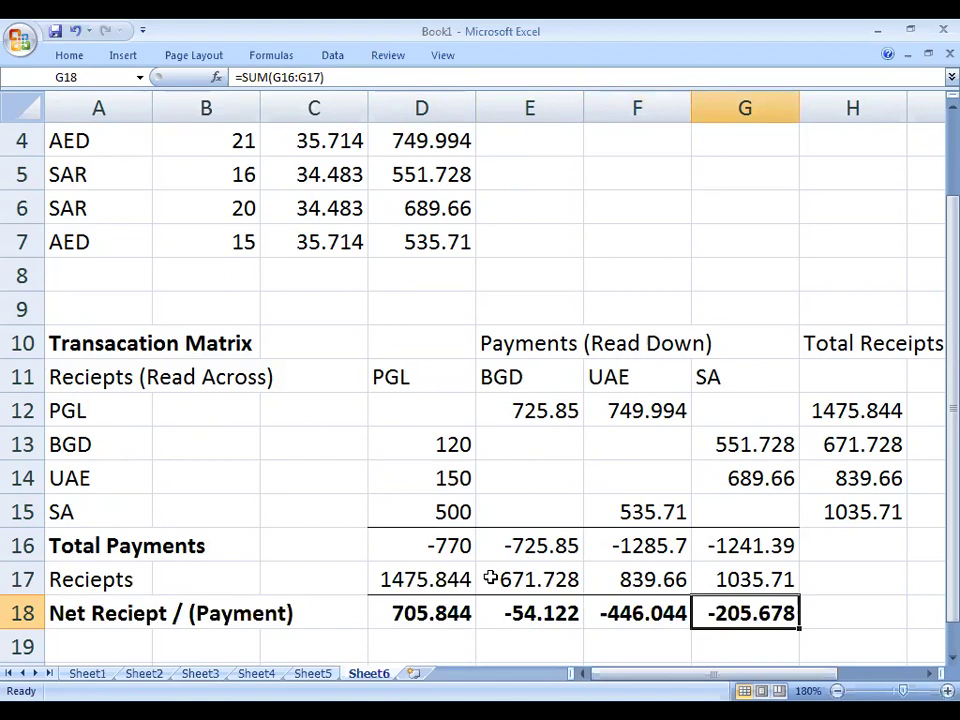
# Add a check total in H18 that sums the net figures in D18:G18, and review its formula
pyautogui.press('Right')
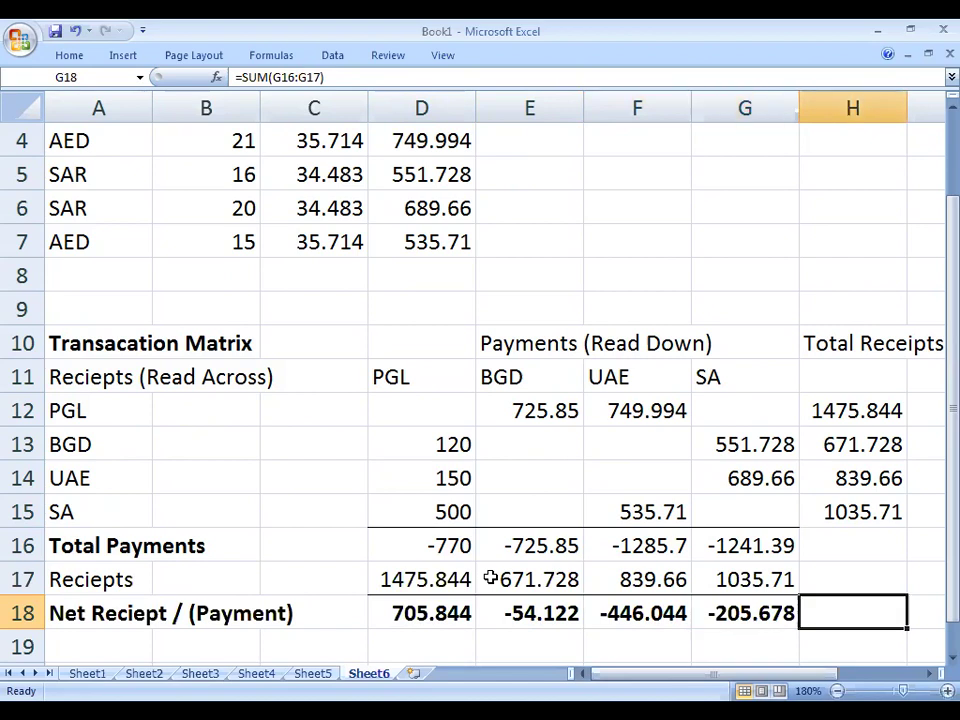
pyautogui.write('=sum(')
pyautogui.press('Left')
pyautogui.press('Left')
pyautogui.press('Left')
pyautogui.hotkey('shift', 'Left')
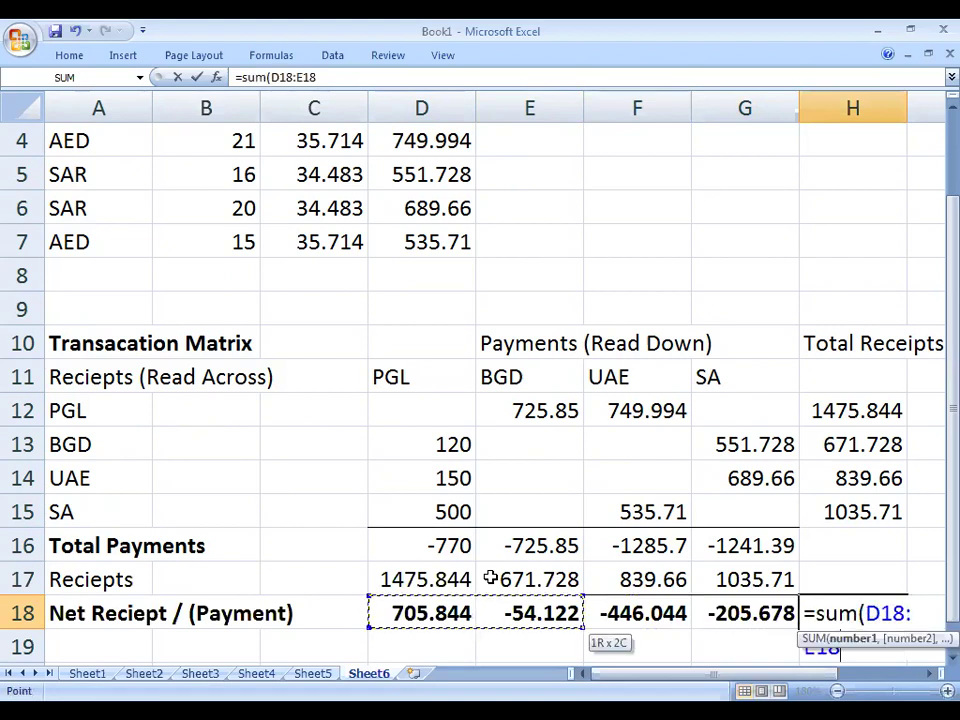
pyautogui.hotkey('shift', 'Right')
pyautogui.hotkey('shift', 'Right')
pyautogui.press('Return')
pyautogui.press('Up')
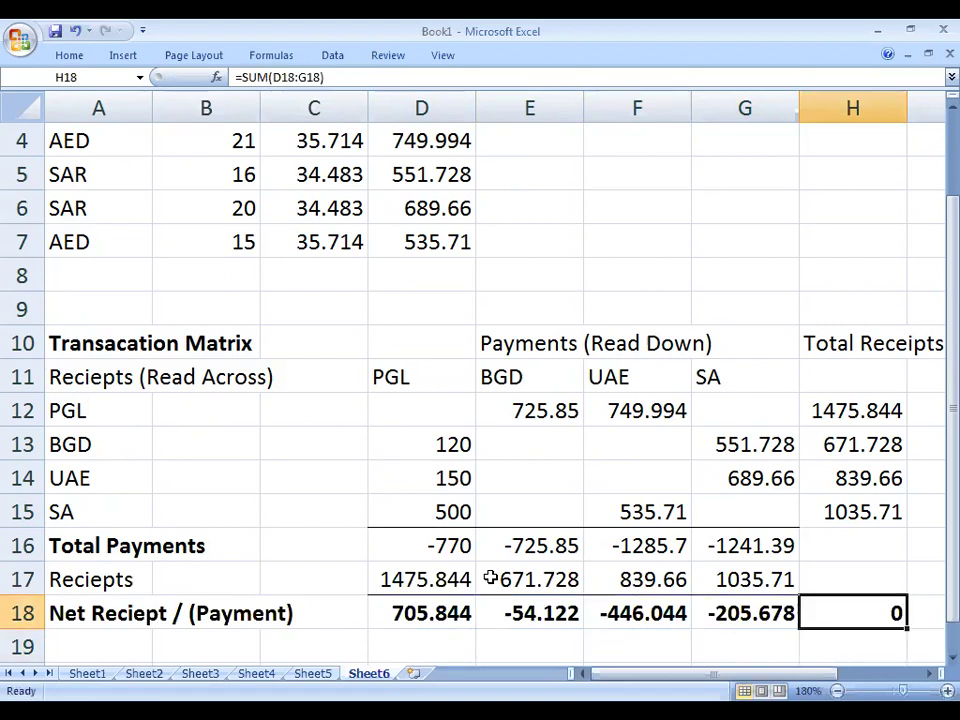
pyautogui.press('F2')
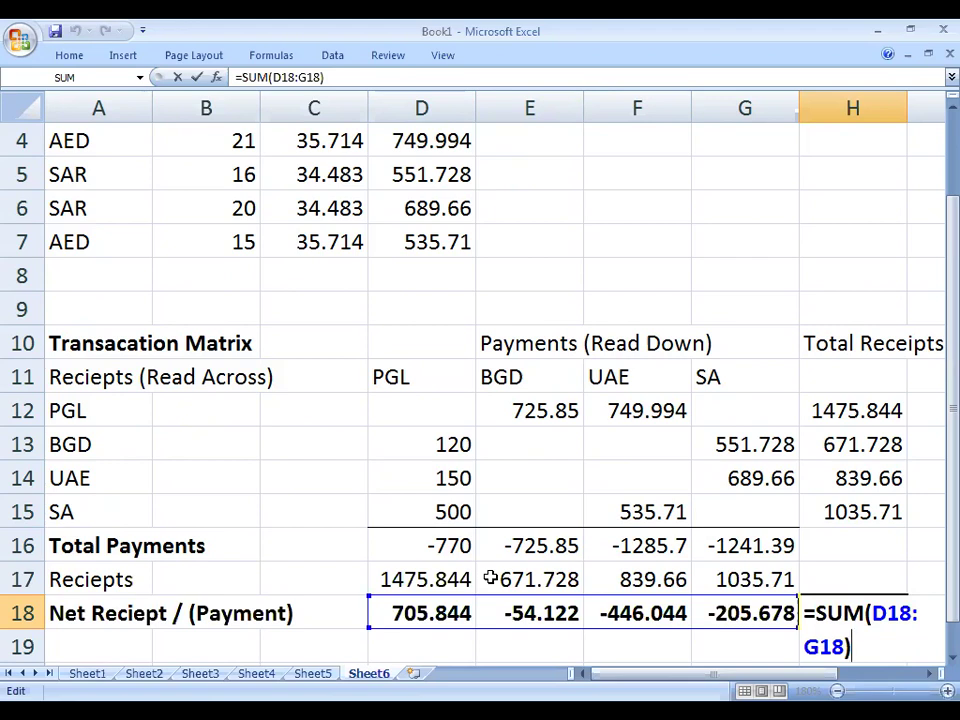
pyautogui.hotkey('ctrl', 'Return')
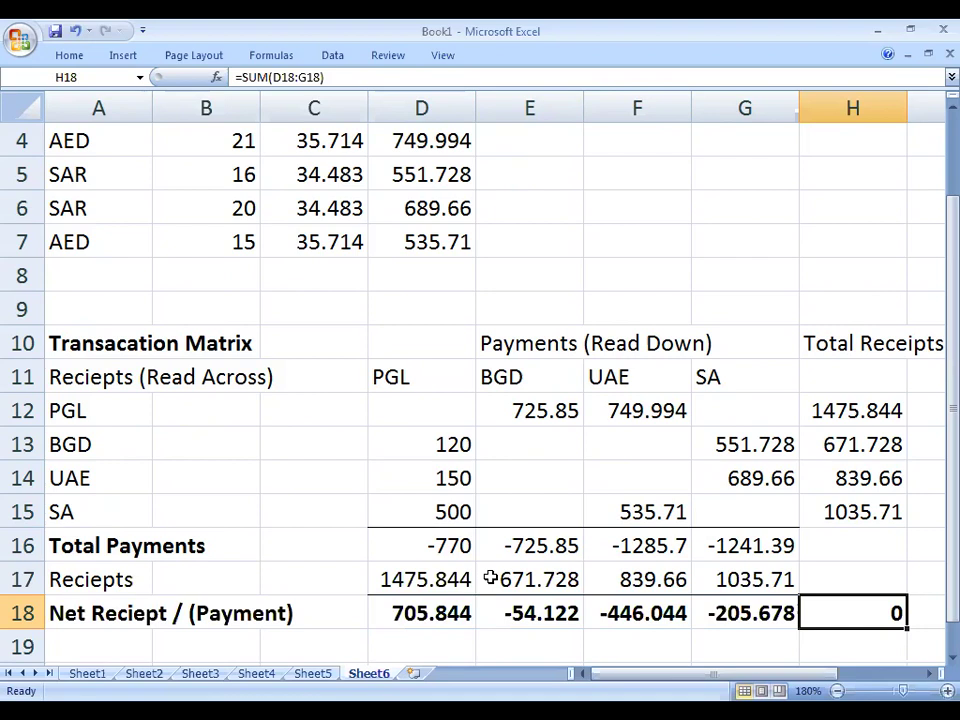
# Enter the heading "Savings" in cell A20, below the net receipt row
pyautogui.keyDown('ctrl'); pyautogui.scroll(-1, 624, 516); pyautogui.keyUp('ctrl')
pyautogui.scroll(-1, 624, 516)
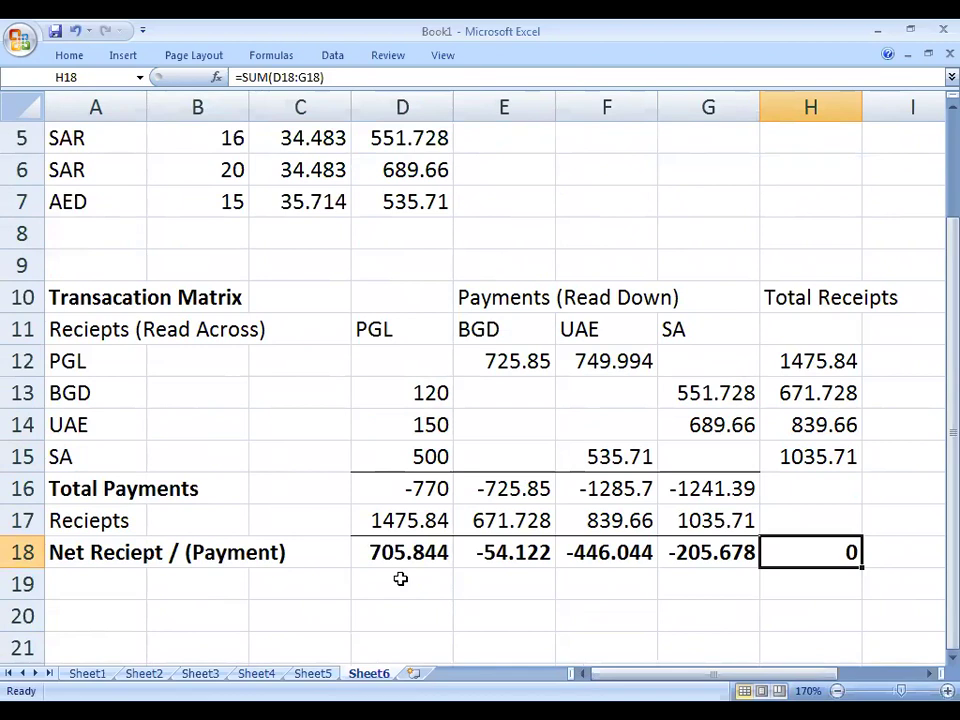
pyautogui.click(131, 609)
pyautogui.write('Sabvi')
pyautogui.press('BackSpace')
pyautogui.press('BackSpace')
pyautogui.press('BackSpace')
pyautogui.write('vings')
pyautogui.press('Return')
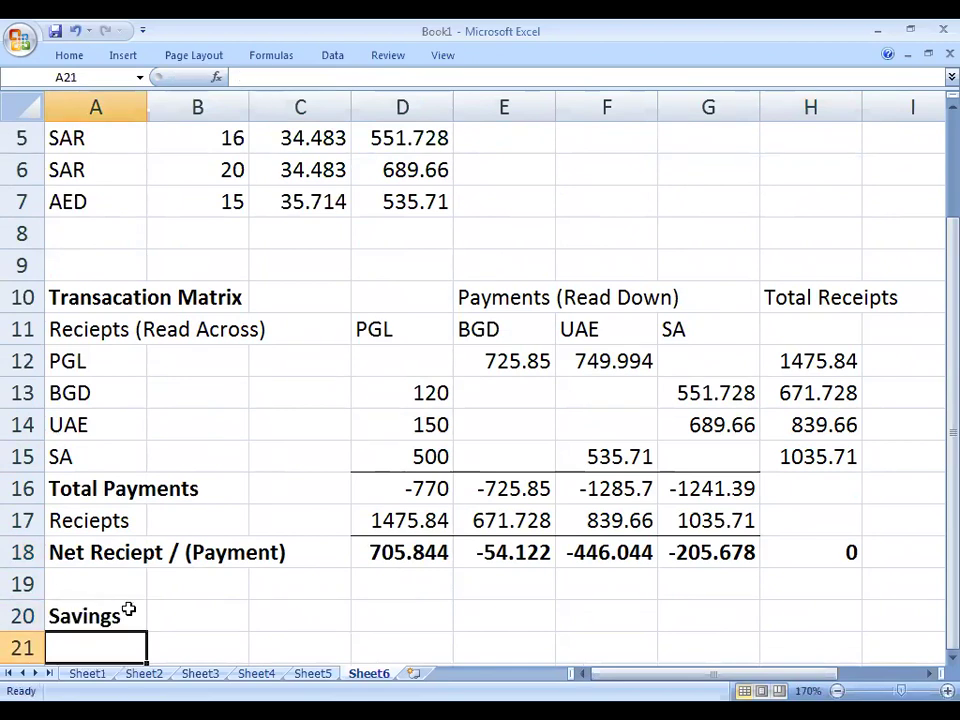
# Enter the label "Before netting" in cell B20 beside the Savings heading
pyautogui.press('Up')
pyautogui.press('Right')
pyautogui.write('Bef')
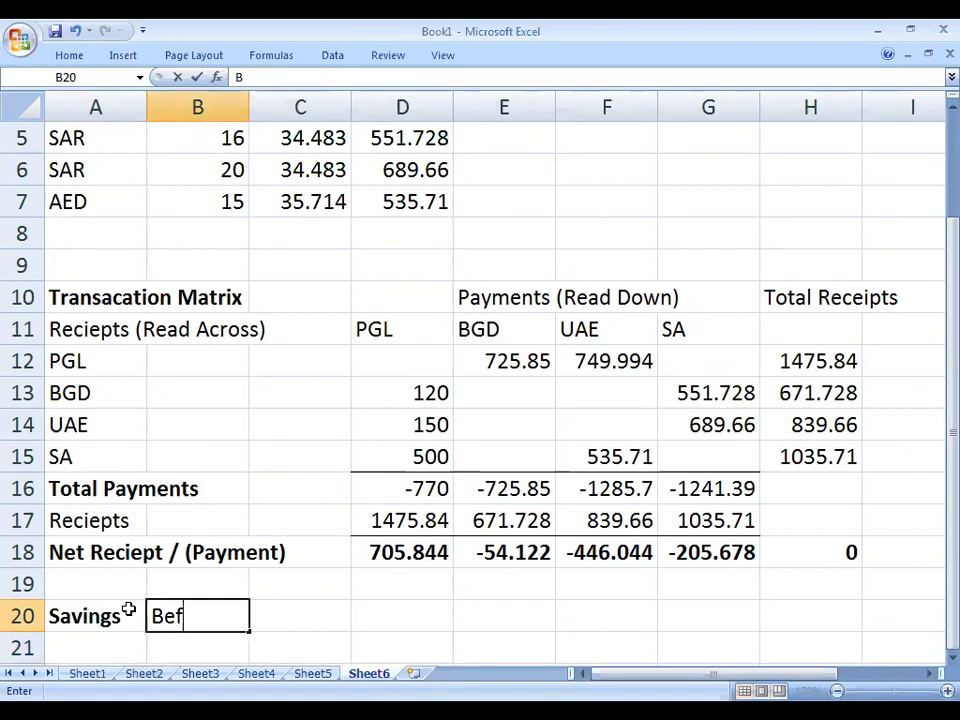
pyautogui.write('ore netting')
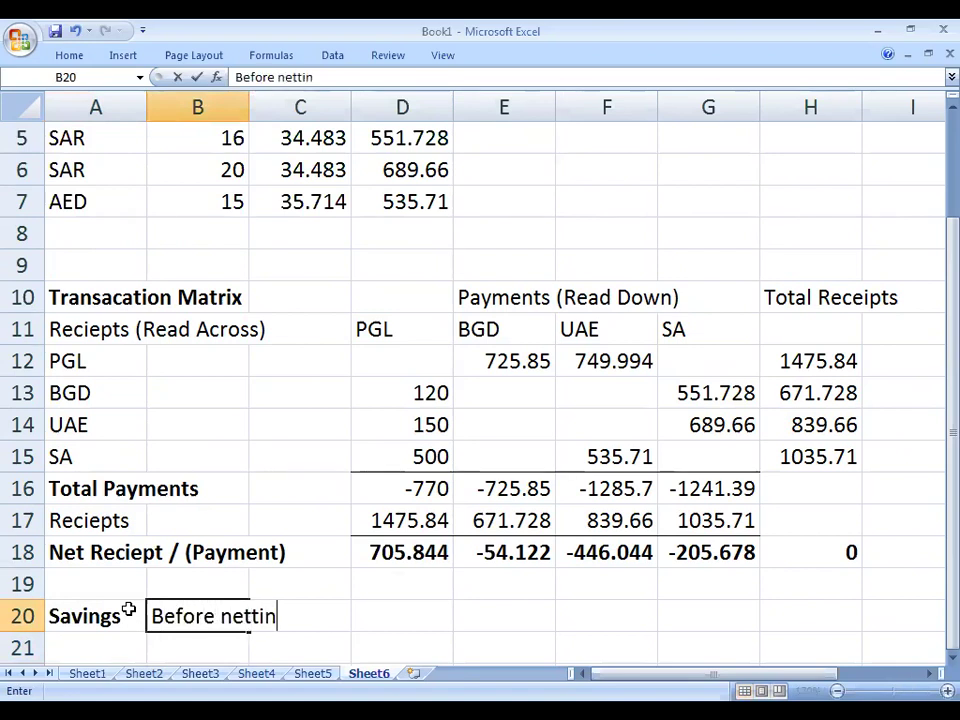
pyautogui.press('Tab')
pyautogui.press('Tab')
# Compare the sum of total receipts in H12:H15 with the sum of total payments in D16:G16
pyautogui.write('=')
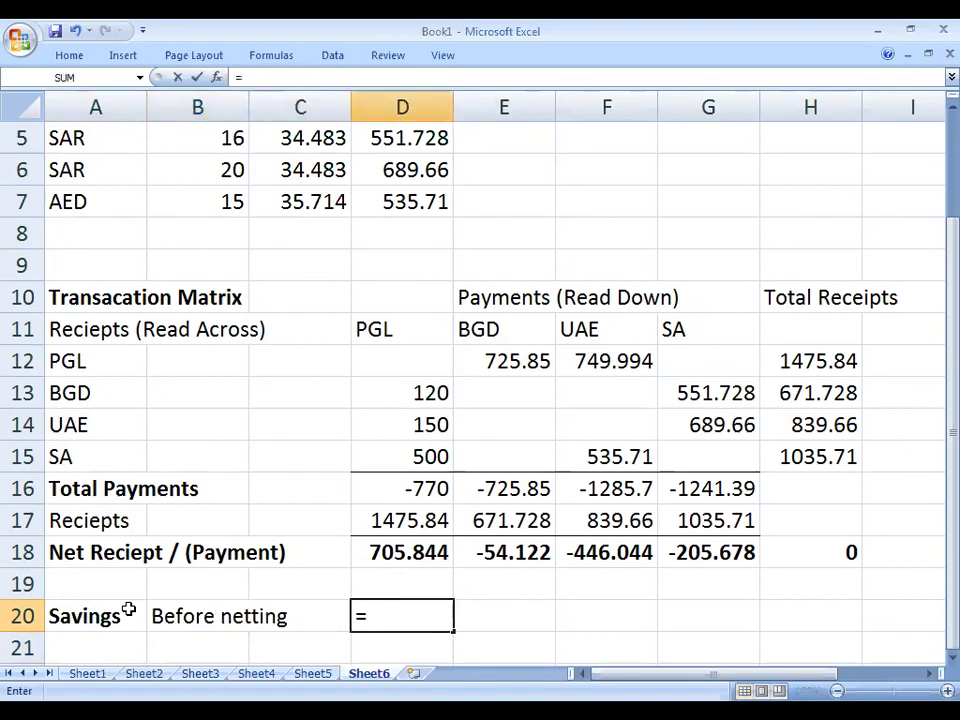
pyautogui.press('Escape')
pyautogui.moveTo(819, 360); pyautogui.dragTo(816, 456)
pyautogui.moveTo(720, 489); pyautogui.dragTo(420, 489)
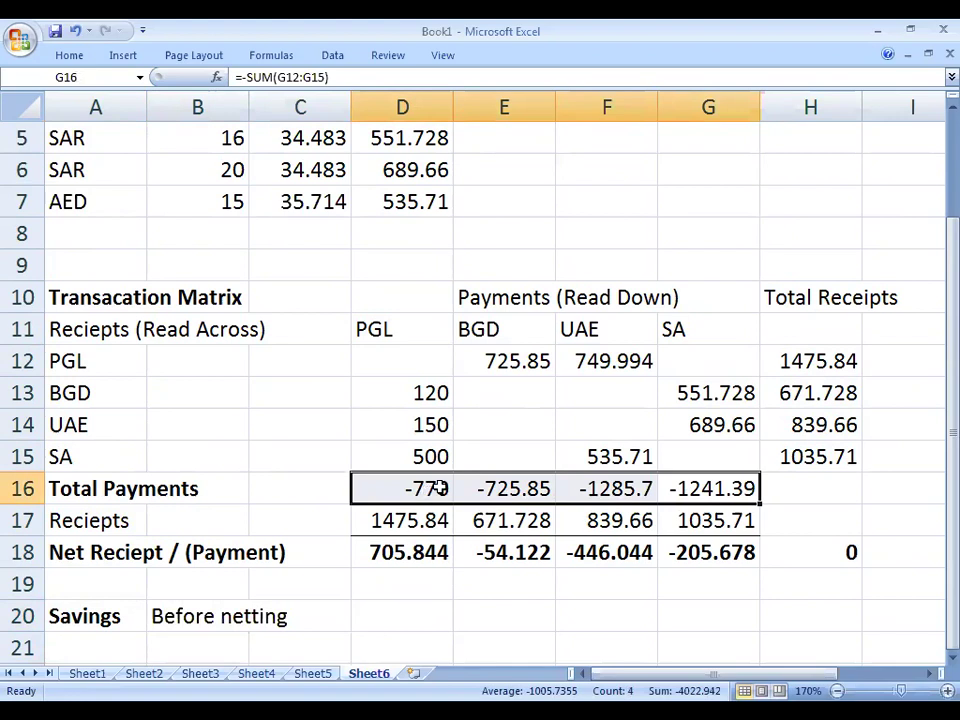
# Calculate the before-netting amount in D20 as the sum of H12:H15 and make it bold
pyautogui.click(415, 617)
pyautogui.write('=s')
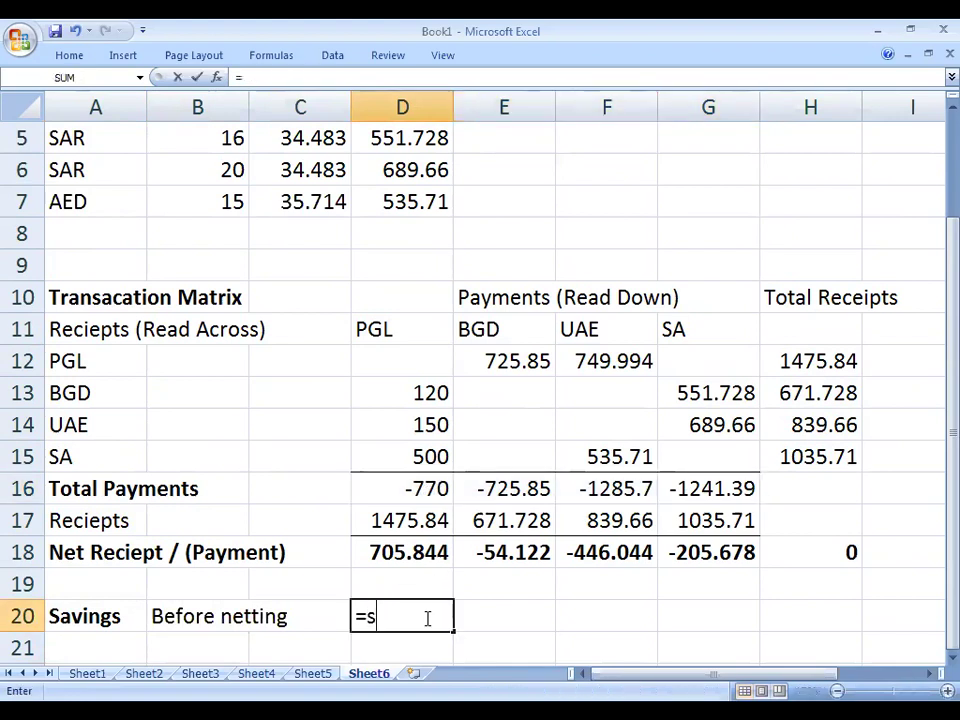
pyautogui.write('um(')
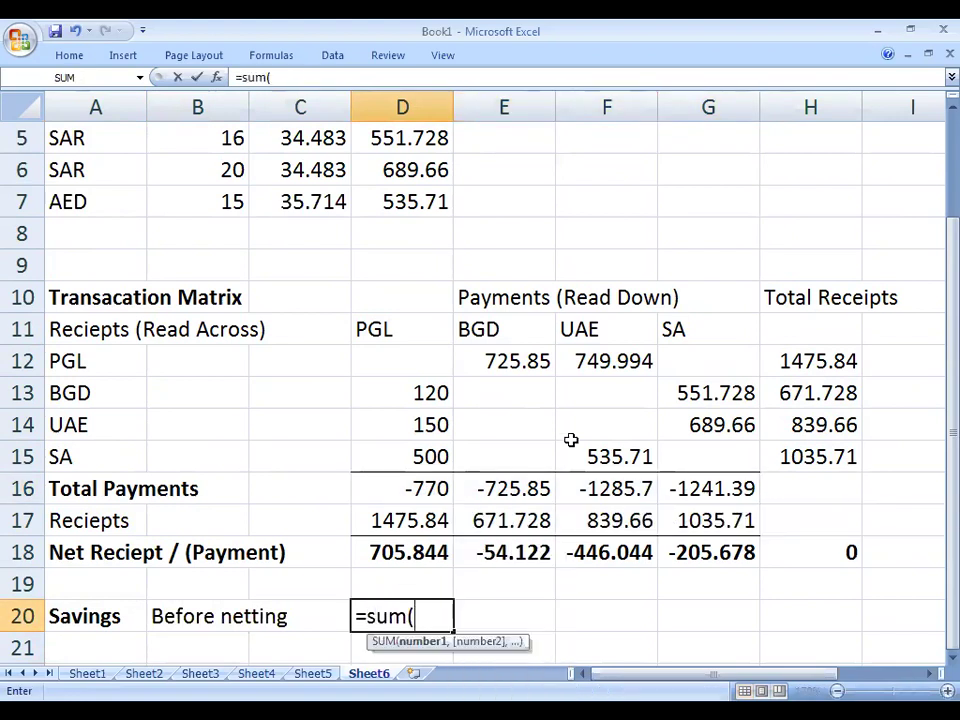
pyautogui.click(826, 370)
pyautogui.moveTo(826, 372); pyautogui.dragTo(827, 452)
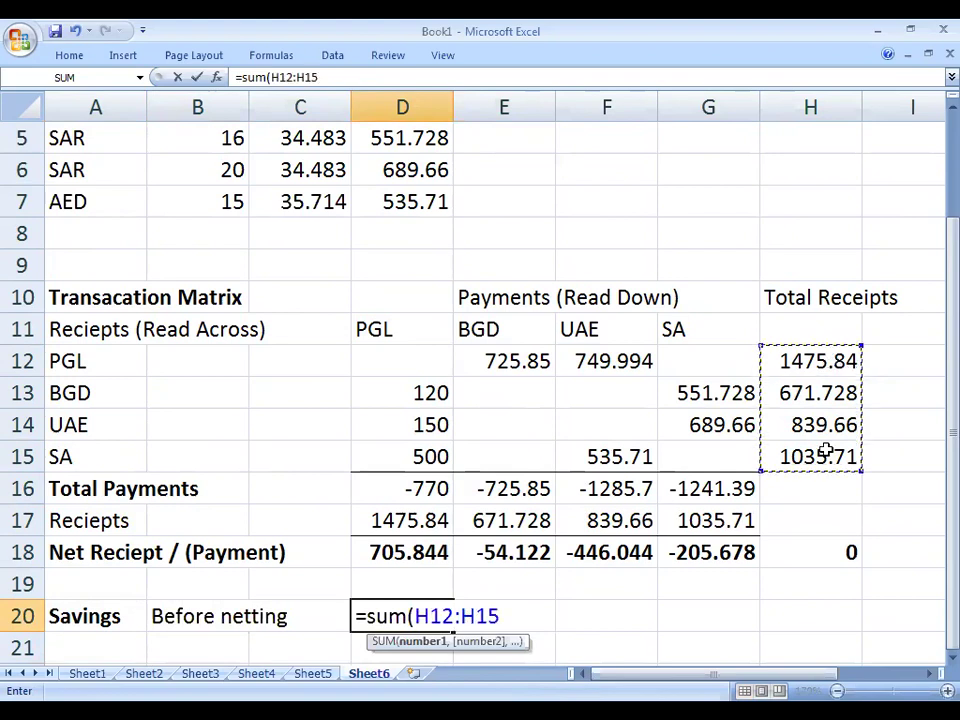
pyautogui.press('Return')
pyautogui.press('Up')
pyautogui.hotkey('ctrl', 'b')
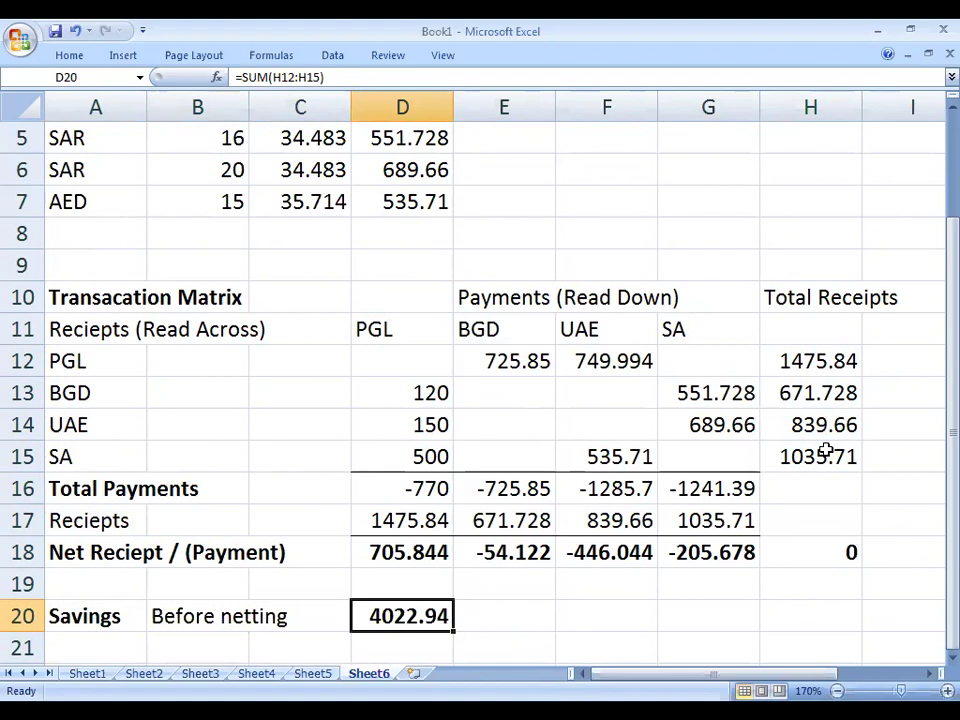
# Enter the label "After Netting" in cell B21, below Before netting
pyautogui.press('Down')
pyautogui.press('Home')
pyautogui.press('Right')
pyautogui.write('After Netting')
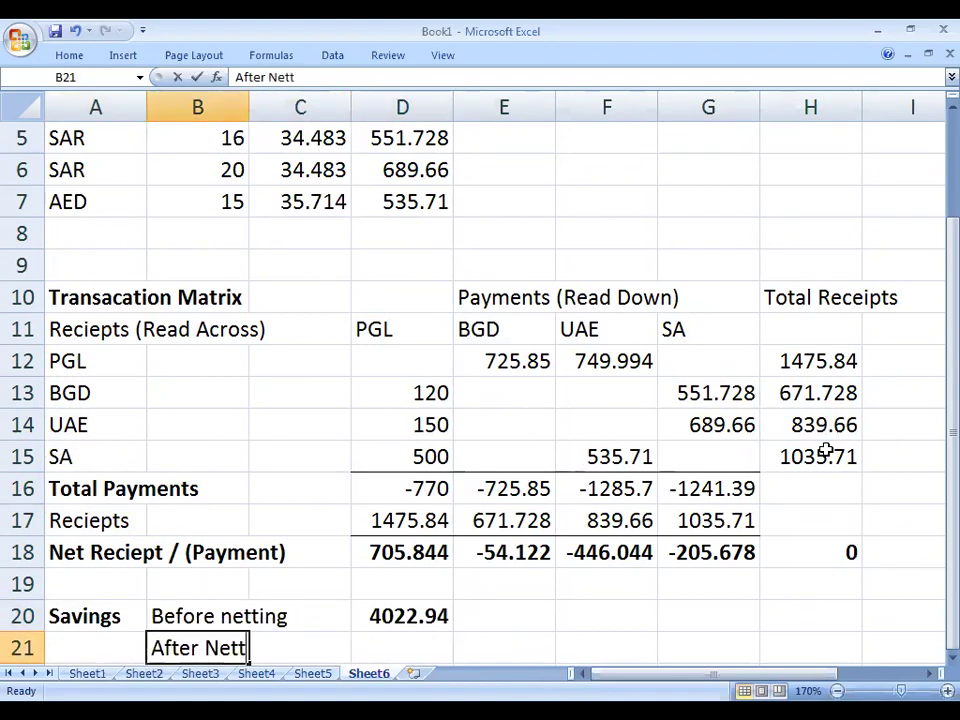
pyautogui.press('Return')
# Highlight the net receipt/(payment) amounts in D18:H18 with a yellow fill
pyautogui.press('Up')
pyautogui.press('Up')
pyautogui.press('Up')
pyautogui.press('Up')
pyautogui.press('Right')
pyautogui.press('Right')
pyautogui.hotkey('shift', 'Right')
pyautogui.hotkey('shift', 'Right')
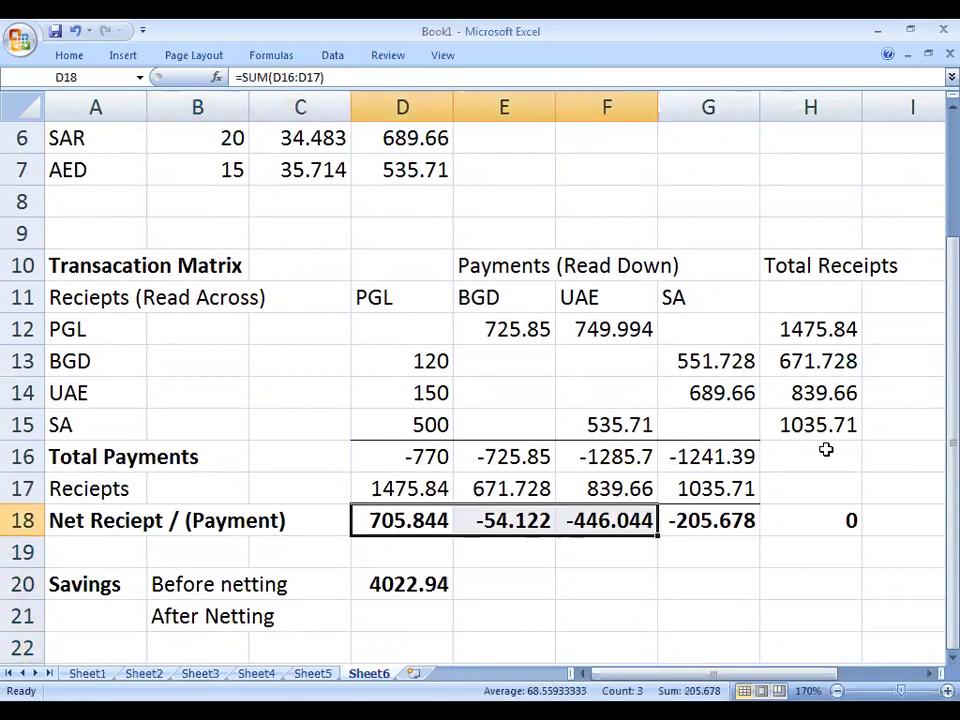
pyautogui.hotkey('shift', 'Right')
pyautogui.hotkey('shift', 'Right')
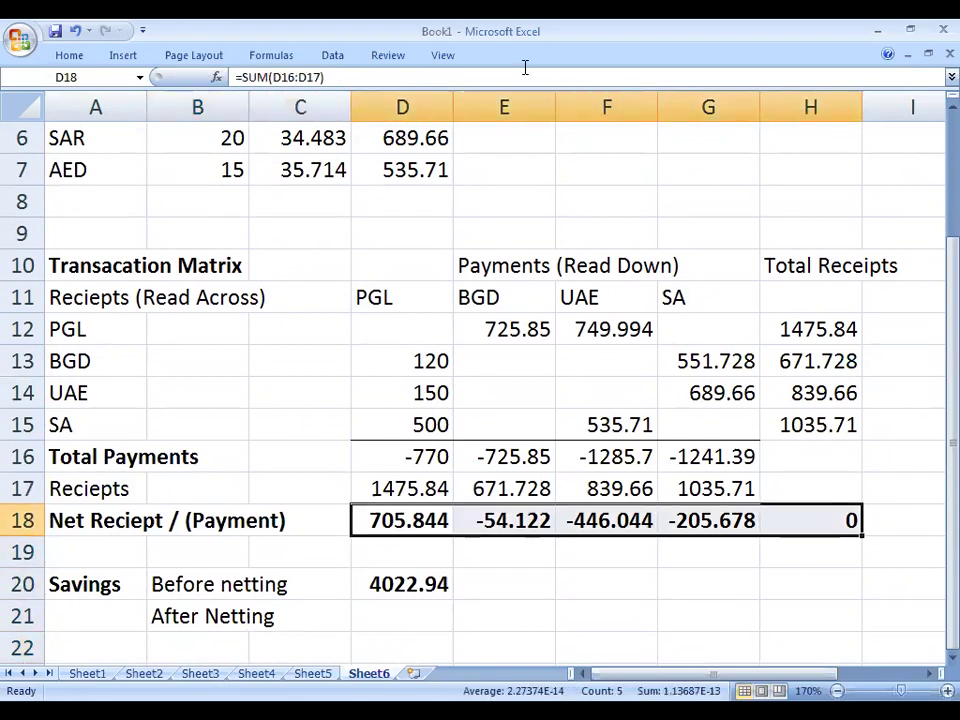
pyautogui.press('F4')
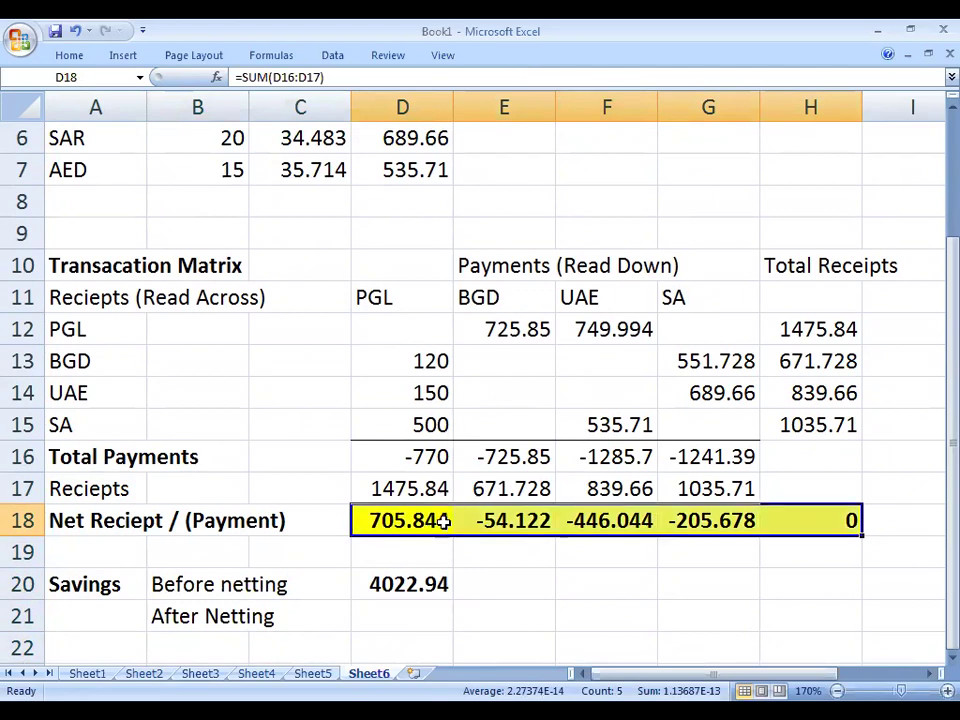
# Set the After Netting amount in D21 equal to PGL's net receipt in D18
pyautogui.click(400, 607)
pyautogui.write('=')
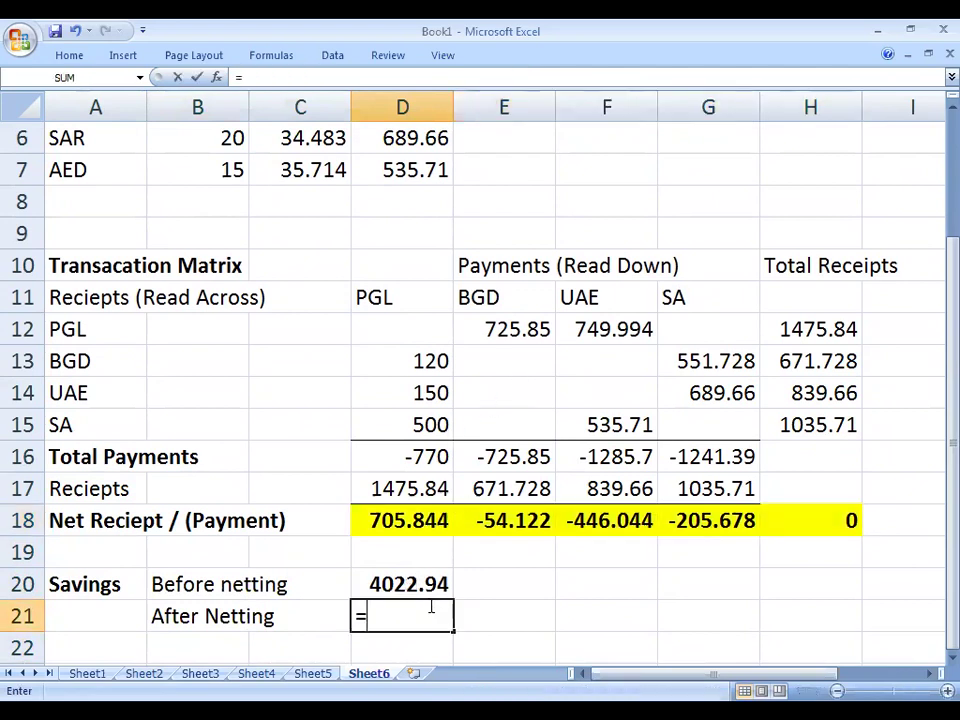
pyautogui.press('Up')
pyautogui.press('Up')
pyautogui.press('Up')
pyautogui.press('Return')
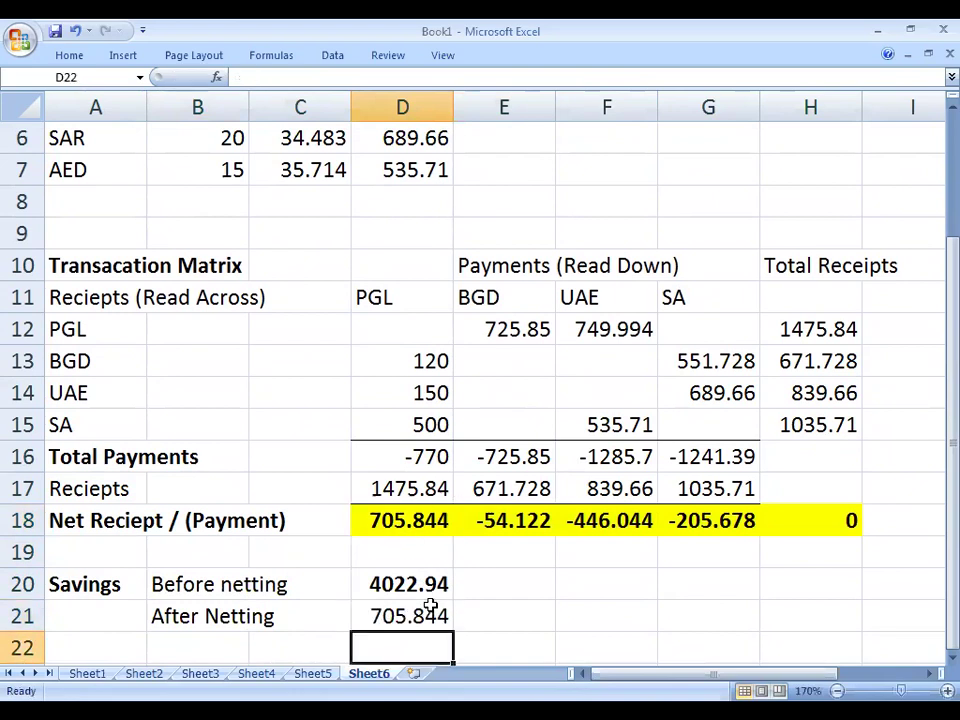
# Compare the total receipts in H12:H15 with PGL's net receipt in D18
pyautogui.moveTo(860, 338); pyautogui.dragTo(812, 428)
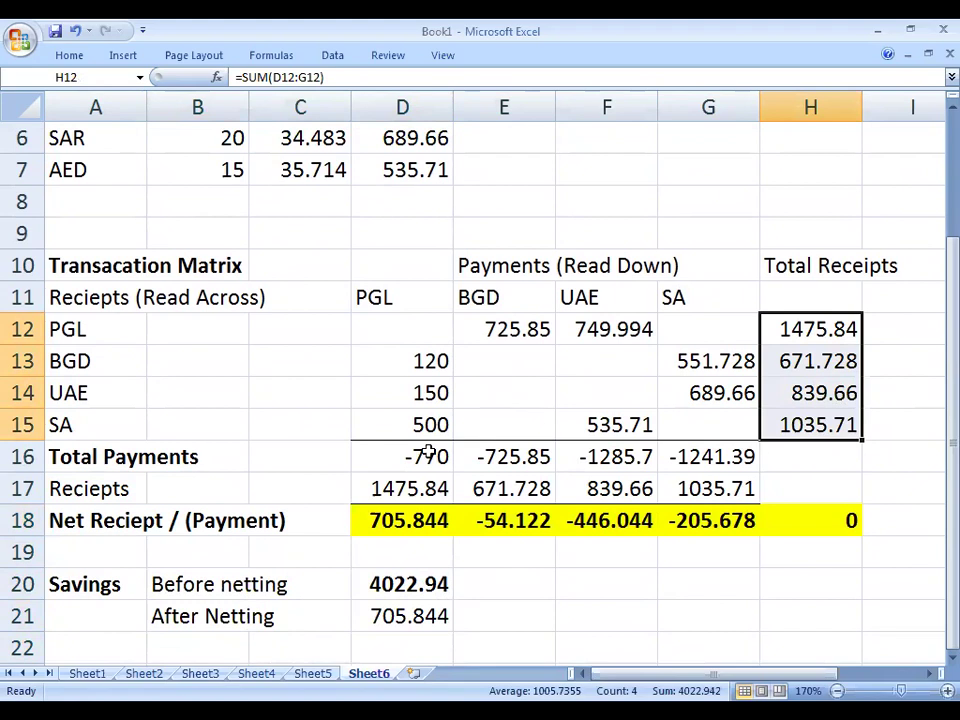
pyautogui.click(462, 522)
pyautogui.click(403, 525)
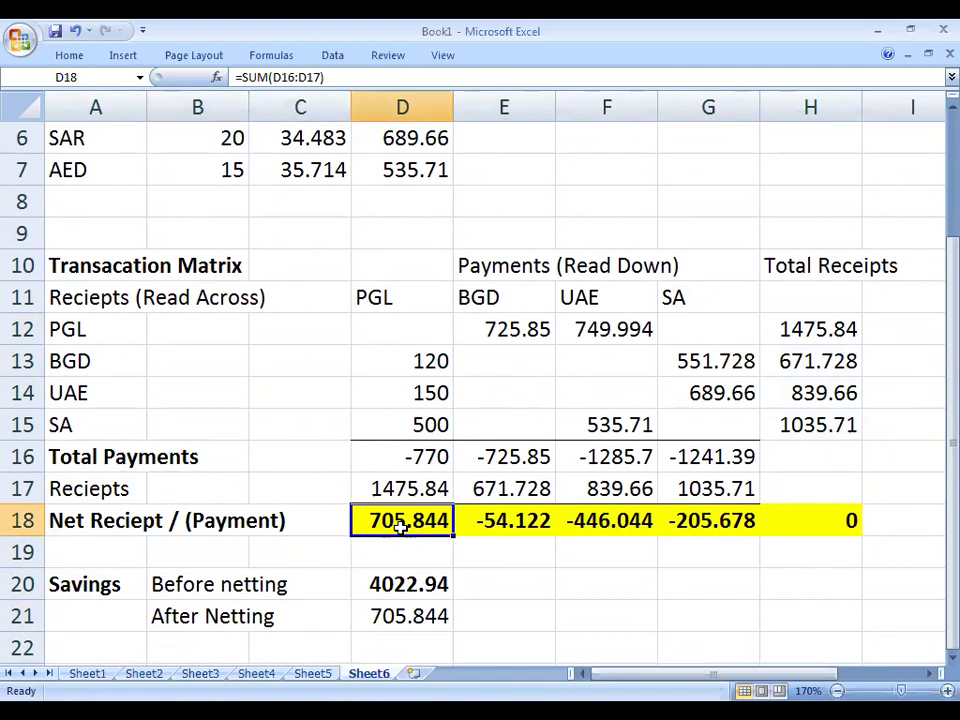
pyautogui.moveTo(818, 331); pyautogui.dragTo(823, 420)
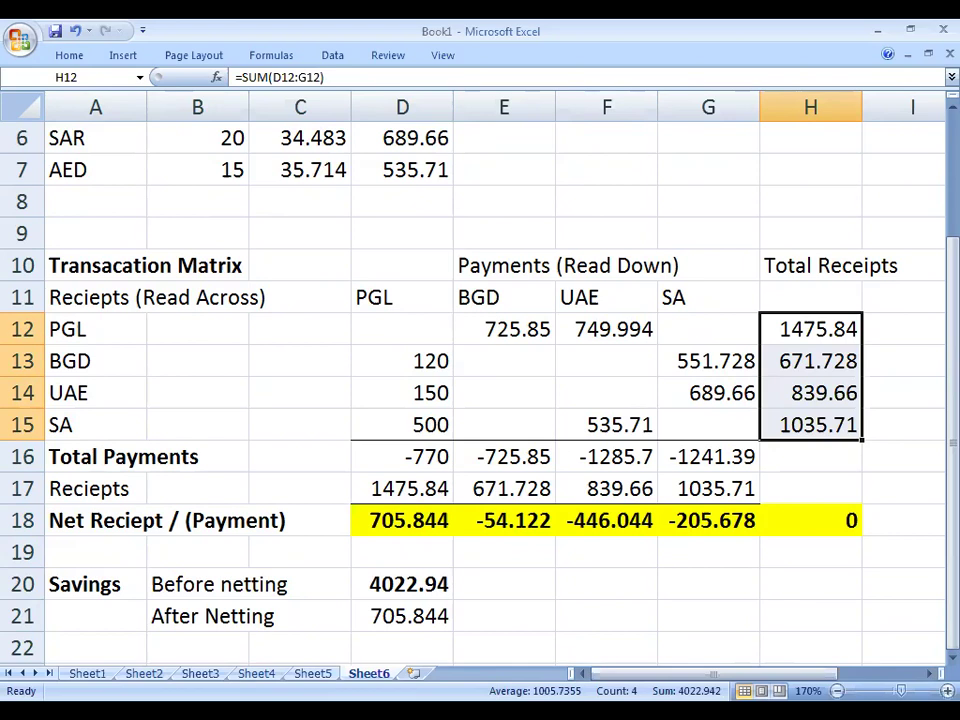
pyautogui.click(392, 520)
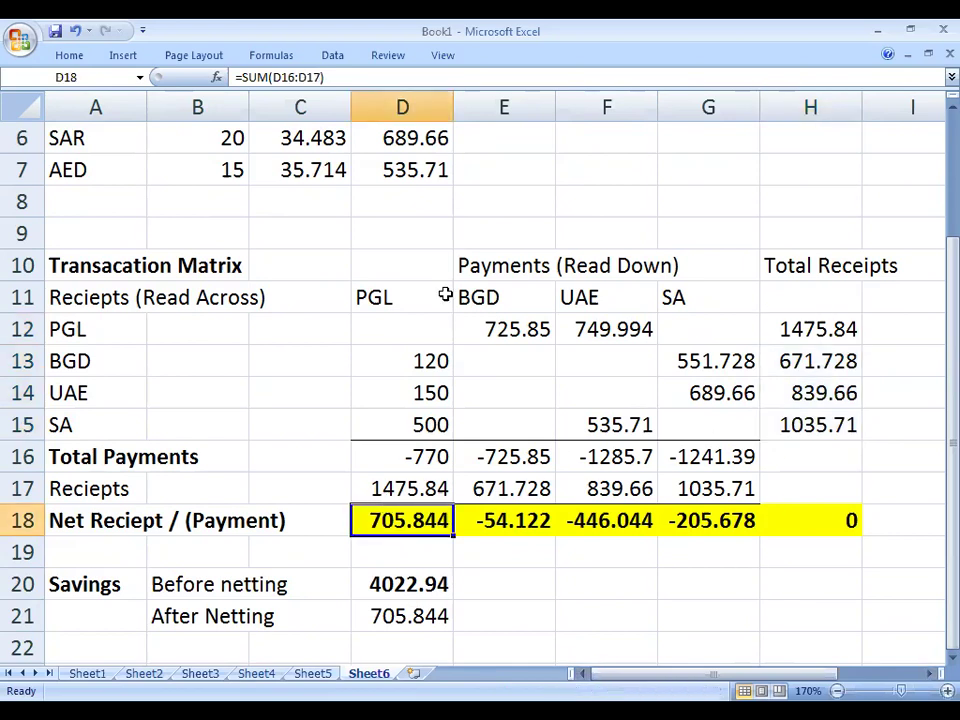
# Enter the label "Reduction in Transaction Amount" in cell B22, below After Netting
pyautogui.scroll(-1, 450, 111)
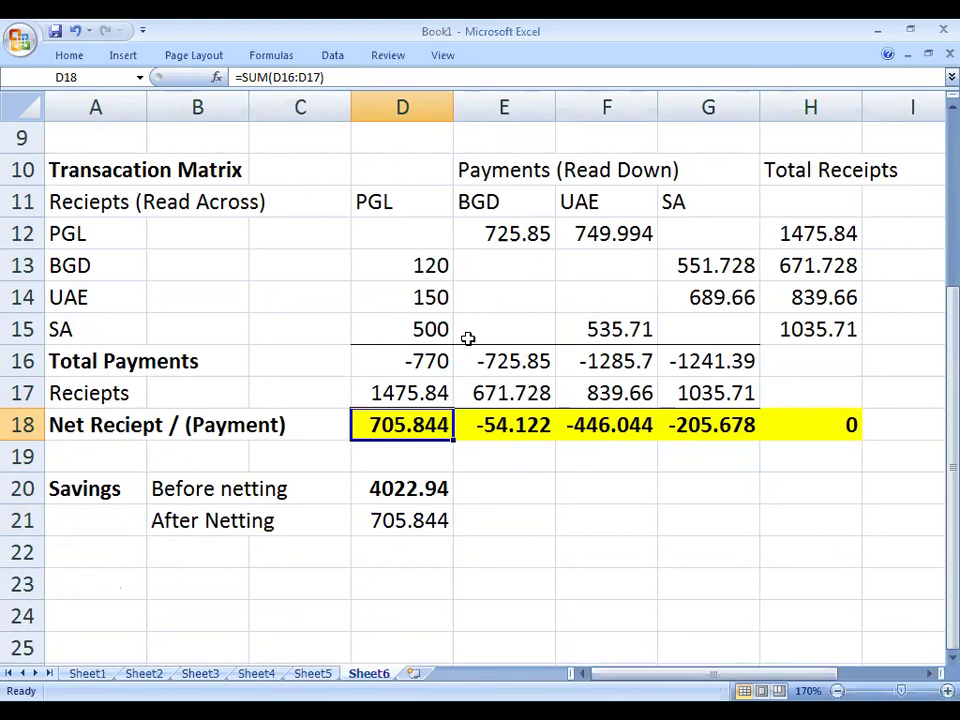
pyautogui.click(403, 553)
pyautogui.press('Left')
pyautogui.press('Left')
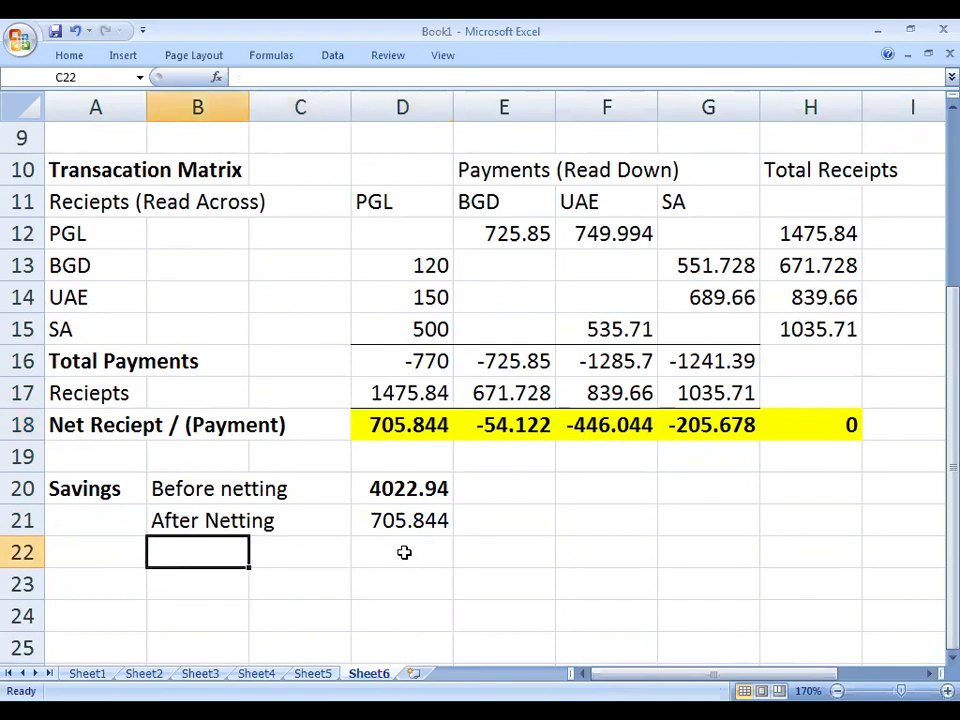
pyautogui.write('Reducatio')
pyautogui.press('BackSpace')
pyautogui.press('BackSpace')
pyautogui.press('BackSpace')
pyautogui.press('BackSpace')
pyautogui.write('tion in tr')
pyautogui.press('BackSpace')
pyautogui.press('BackSpace')
pyautogui.write('T')
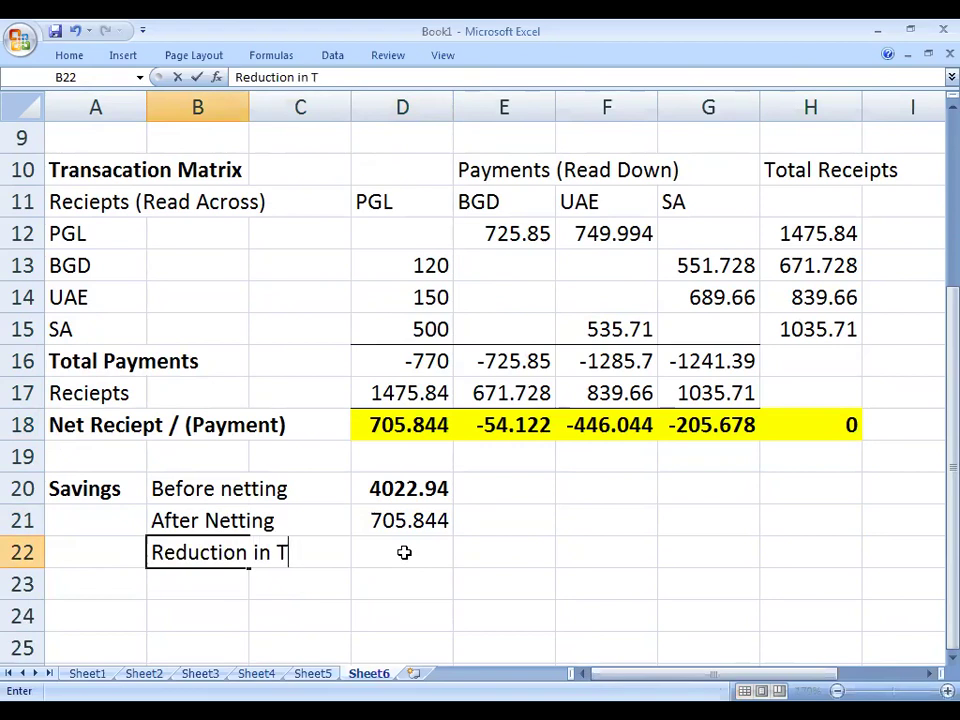
pyautogui.write('ransactoion')
pyautogui.press('BackSpace')
pyautogui.press('BackSpace')
pyautogui.press('BackSpace')
pyautogui.press('BackSpace')
pyautogui.write('ion Amount')
pyautogui.press('Return')
pyautogui.press('Up')
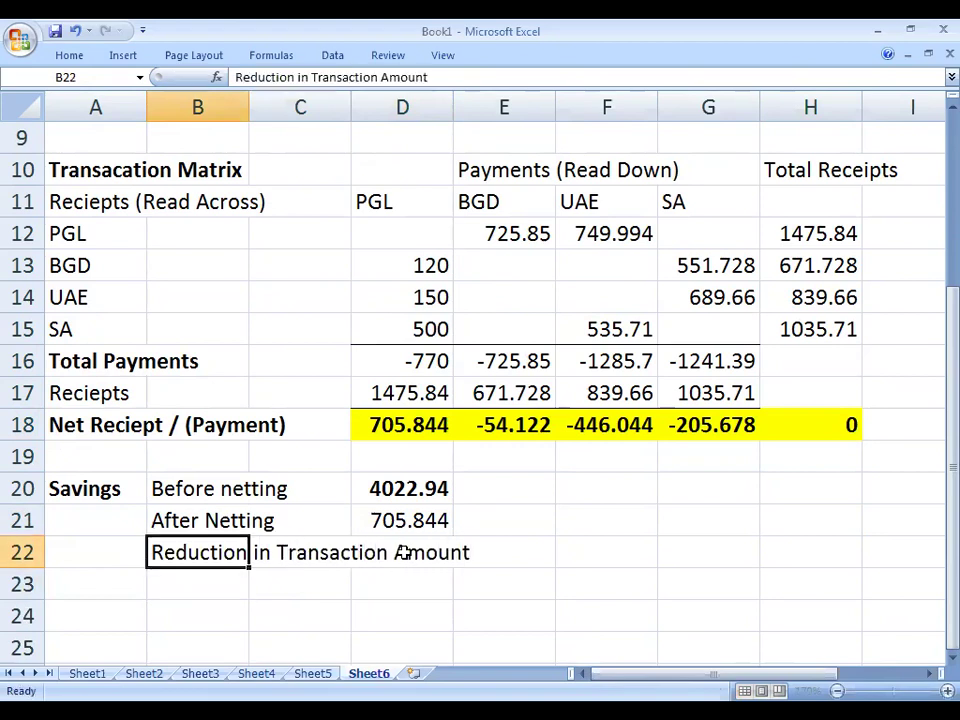
# Move the before and after netting amounts from D20:D21 to F20:F21
pyautogui.press('Right')
pyautogui.press('Right')
pyautogui.press('Up')
pyautogui.press('Up')
pyautogui.hotkey('shift', 'Down')
pyautogui.hotkey('ctrl', 'c')
pyautogui.press('Right')
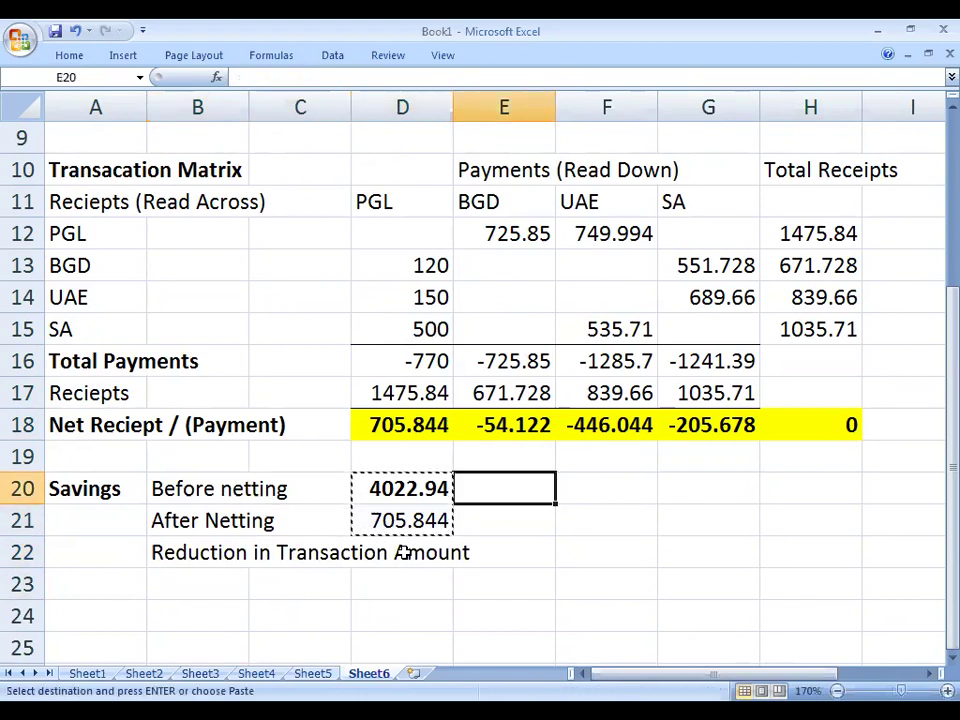
pyautogui.press('Right')
pyautogui.hotkey('ctrl', 'v')
# Calculate the reduction in transaction amount in F22 as F20 minus F21 and make it bold
pyautogui.press('Down')
pyautogui.press('Down')
pyautogui.press('Down')
pyautogui.press('Up')
pyautogui.write('=')
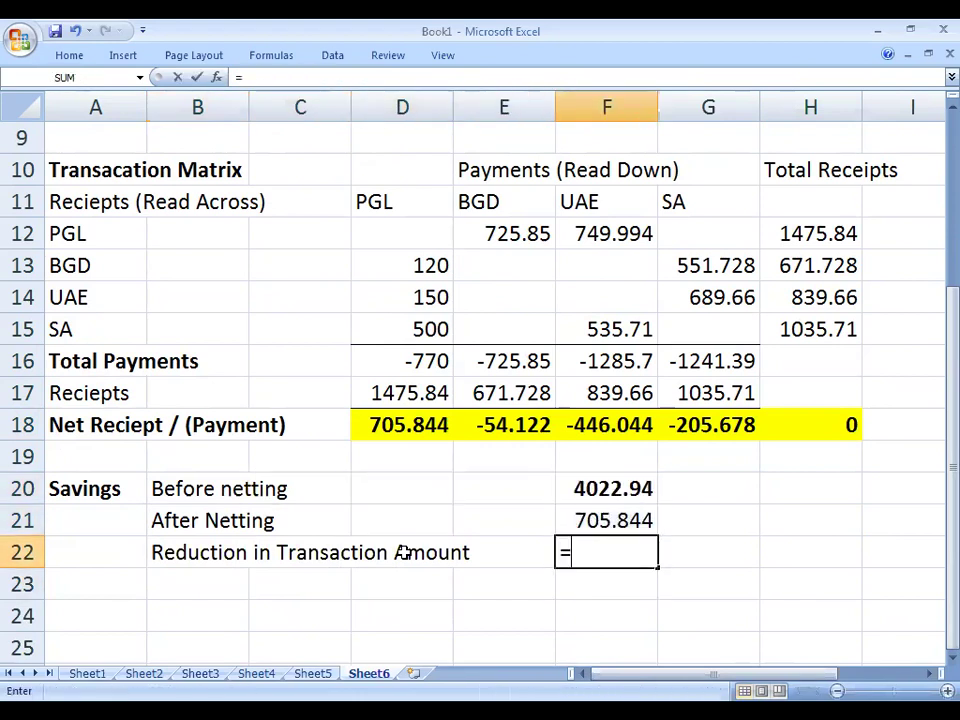
pyautogui.press('Up')
pyautogui.press('Up')
pyautogui.write('-')
pyautogui.press('Up')
pyautogui.press('Return')
pyautogui.press('Up')
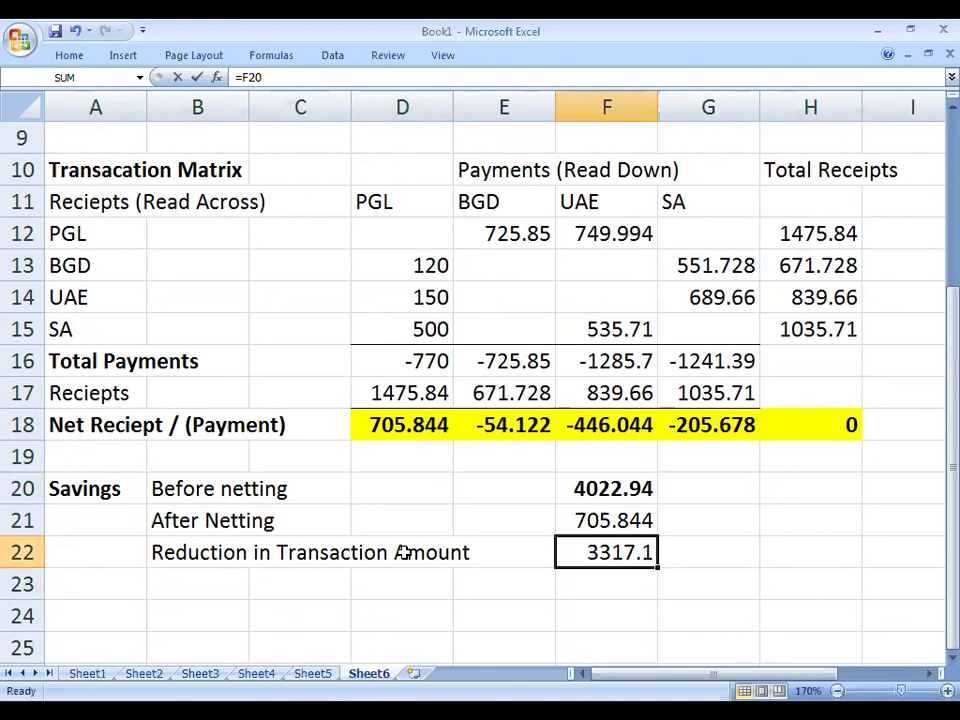
# Enter the label "Savings @ 0.1%" in cell B23
pyautogui.press('Left')
pyautogui.press('Left')
pyautogui.press('Left')
pyautogui.press('Left')
pyautogui.press('Down')
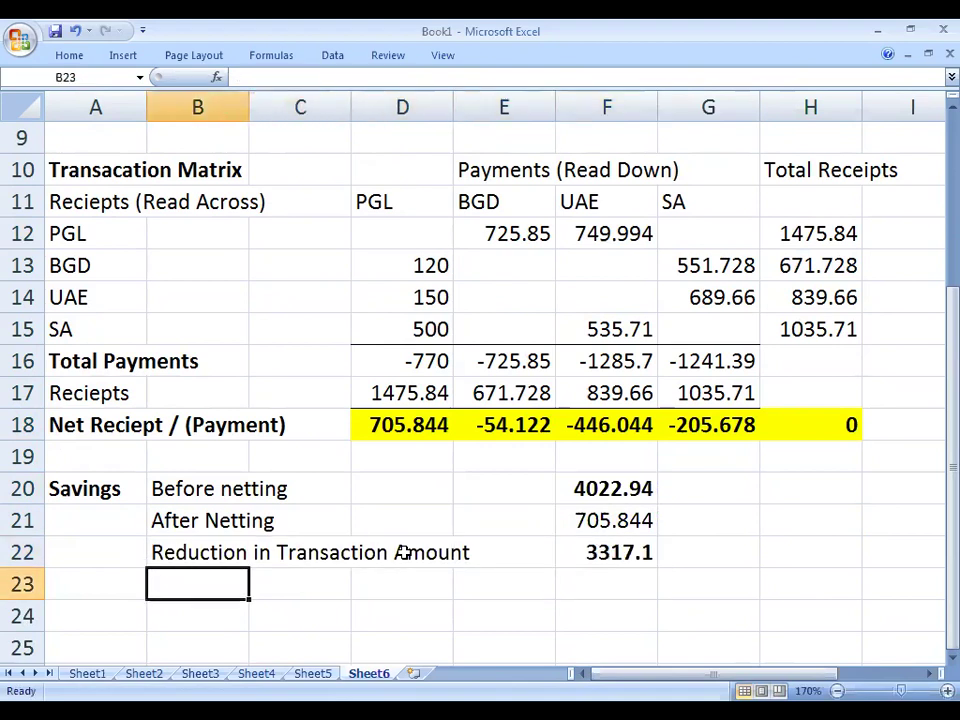
pyautogui.write('Savings @ ')
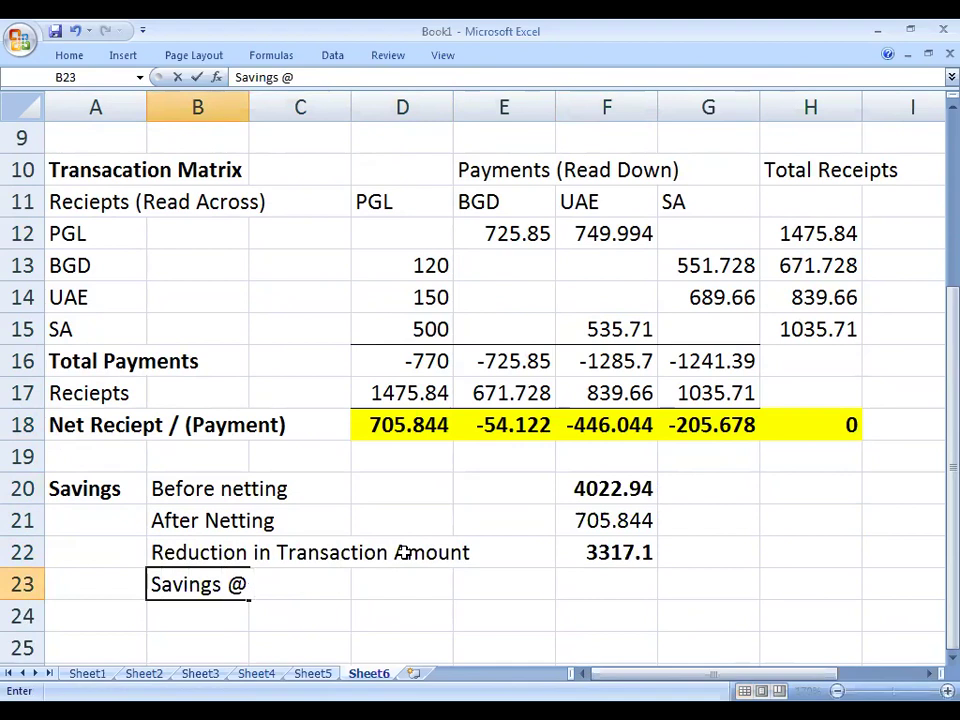
pyautogui.write('0.1%')
# Calculate the savings in F23 with the formula =F22*0.1%
pyautogui.press('Up')
pyautogui.press('Right')
pyautogui.press('Right')
pyautogui.press('Right')
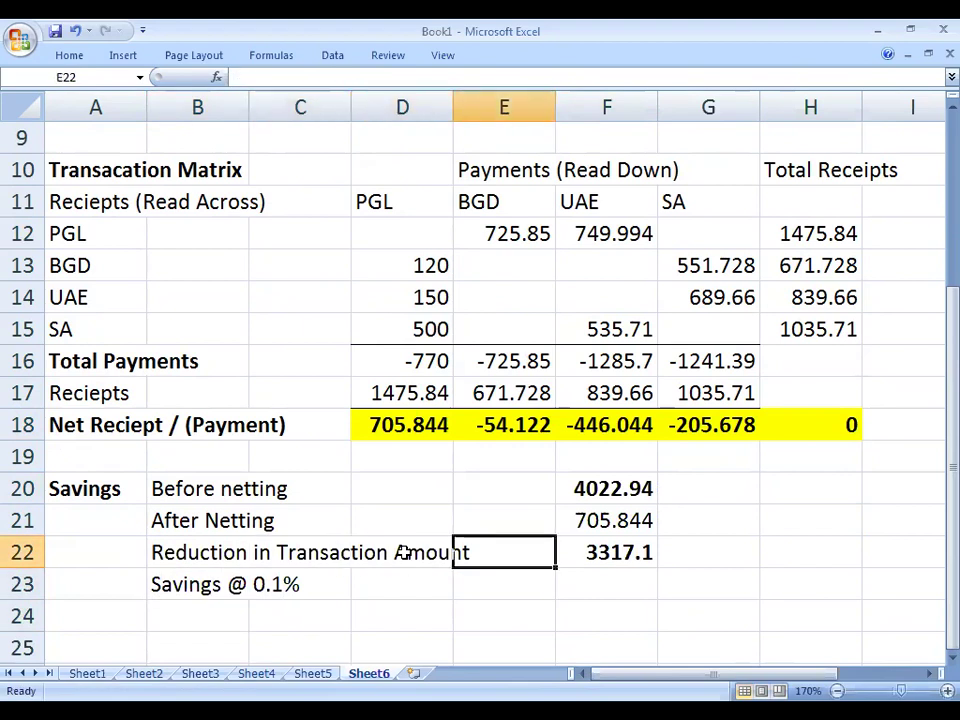
pyautogui.press('Right')
pyautogui.press('Down')
pyautogui.write('=')
pyautogui.press('Up')
pyautogui.write('*')
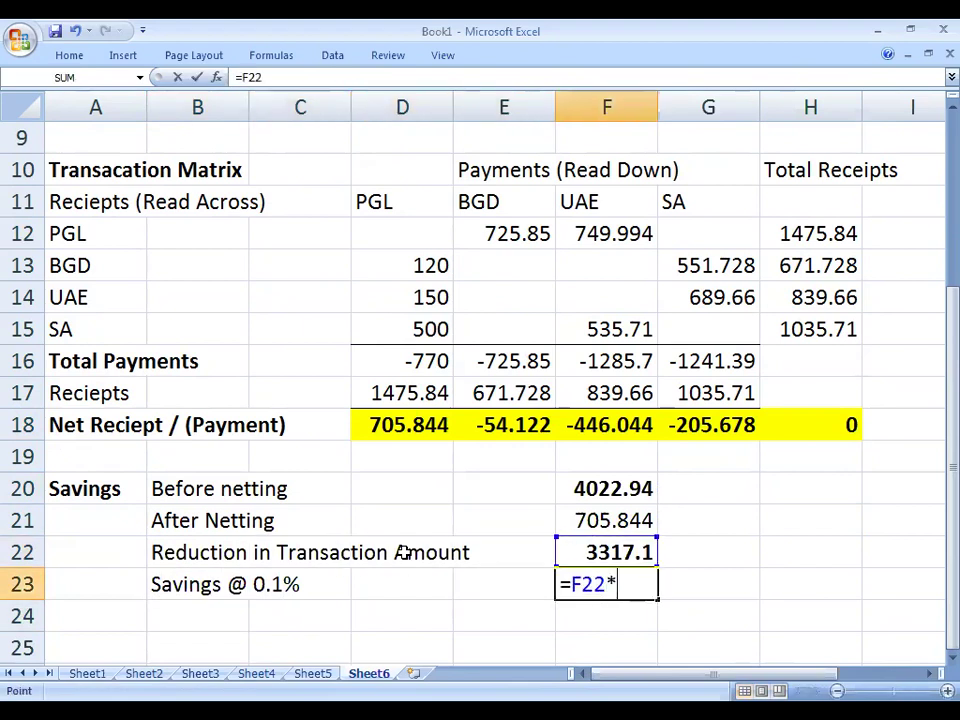
pyautogui.write('0.1%')
pyautogui.press('Return')
pyautogui.press('Up')
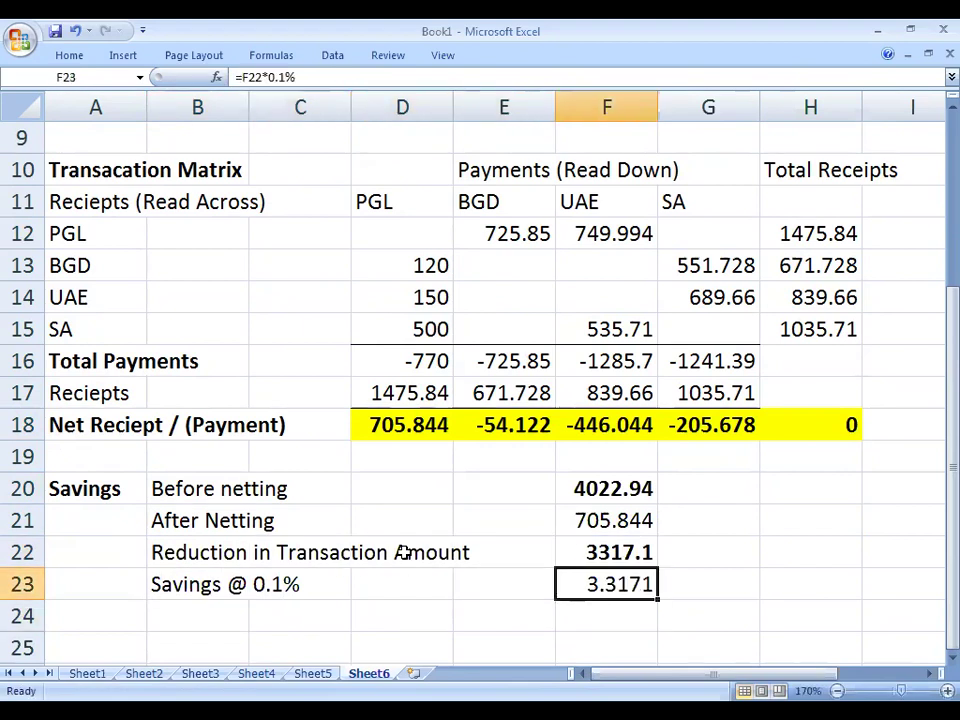
# Make the savings amount in F23 bold and enter the unit "m" beside it in G23
pyautogui.hotkey('ctrl', 'b')
pyautogui.press('Right')
pyautogui.write('m')
pyautogui.press('Left')
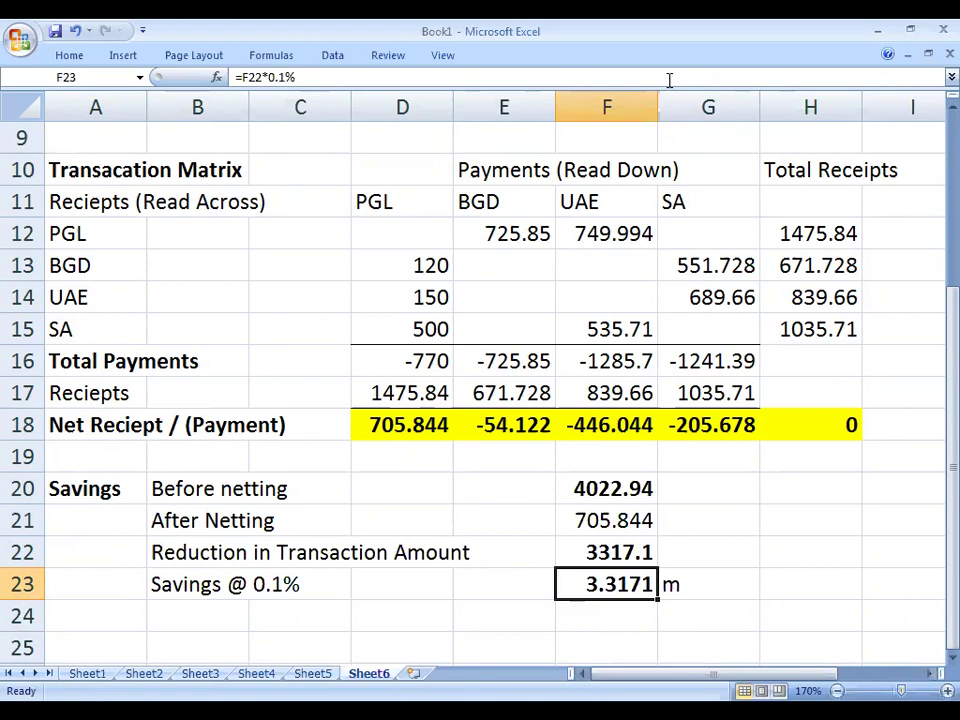
# Fill the savings amount in F23 with yellow and format the savings line B23:G23 as bold, size 14
pyautogui.click(69, 55)
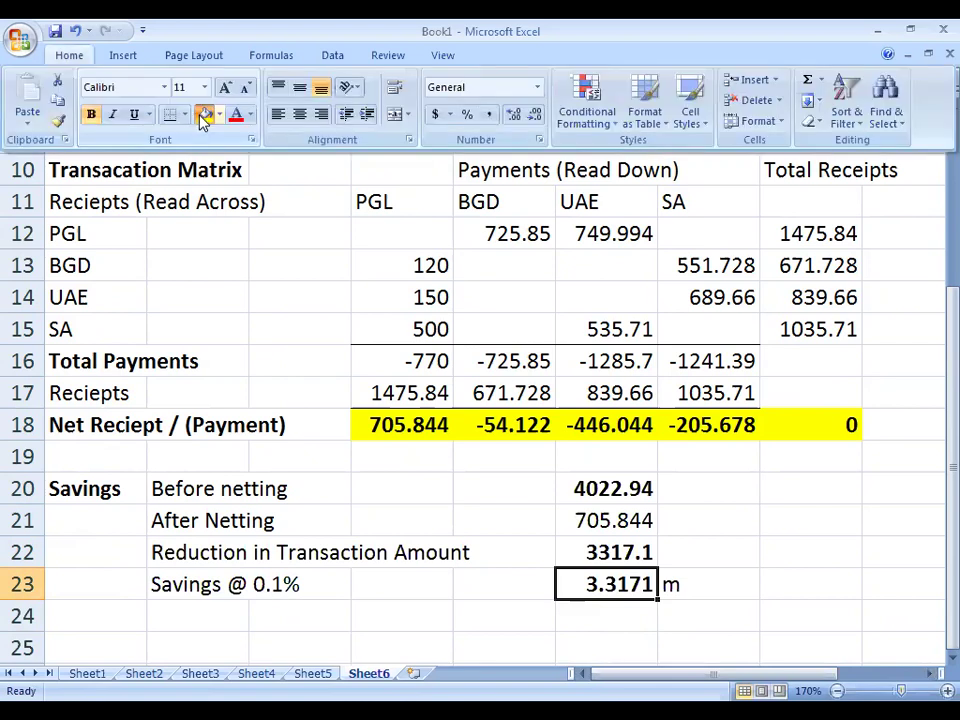
pyautogui.click(200, 116)
pyautogui.moveTo(205, 579); pyautogui.dragTo(662, 574)
pyautogui.hotkey('ctrl', 'b')
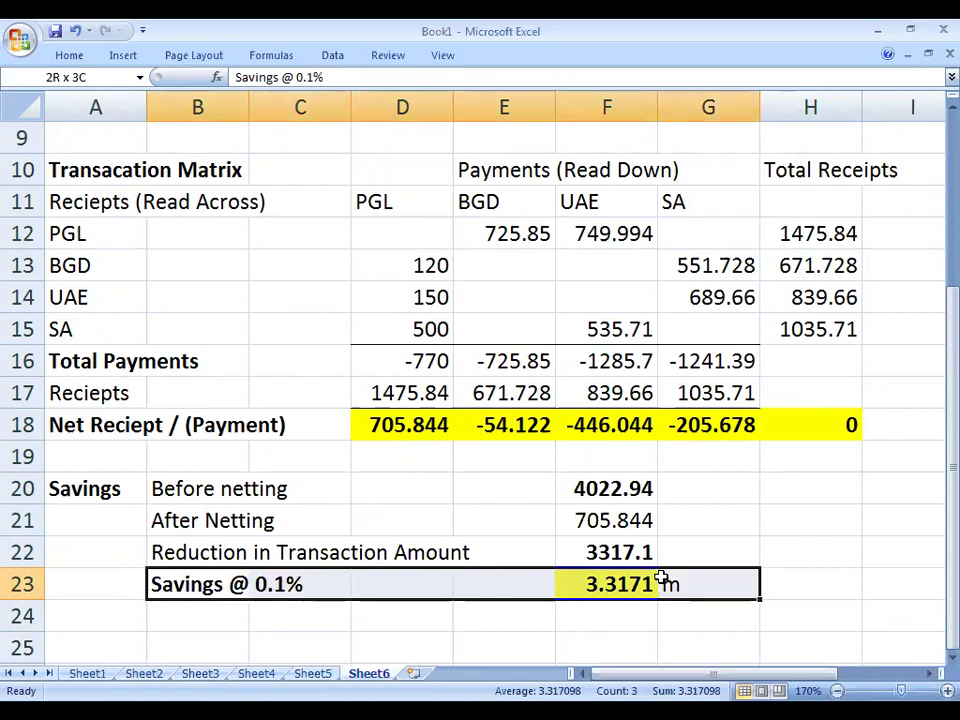
pyautogui.click(69, 55)
pyautogui.write('14')
pyautogui.press('Return')
pyautogui.click(186, 298)
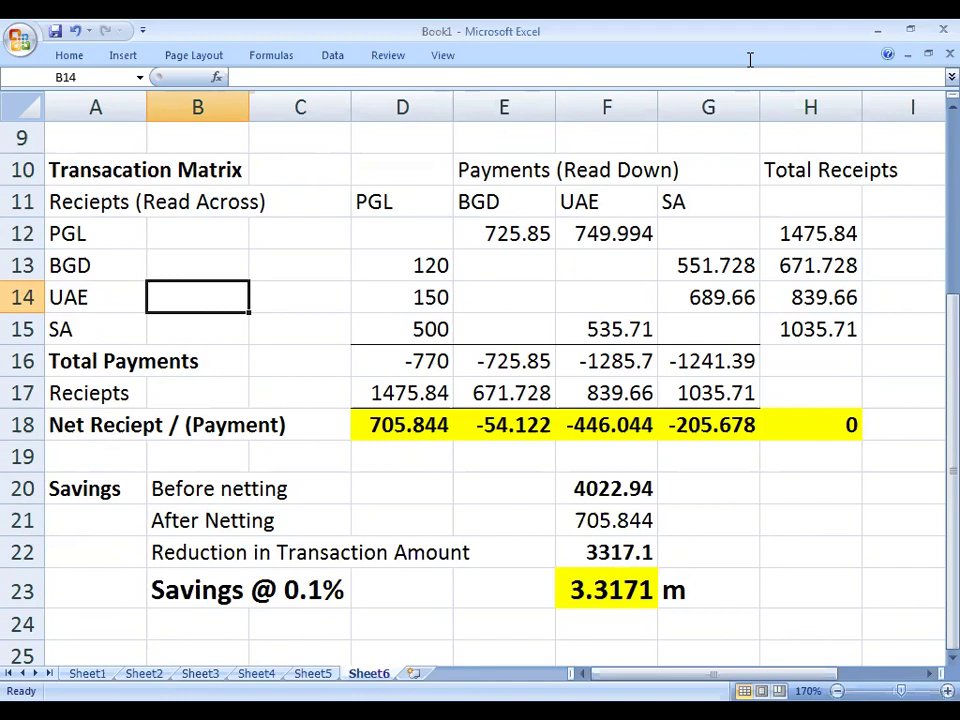
# Shade the eight individual transaction amounts in the matrix (D13:D15, E12:F12, G13:G14 and F15) with a light aqua fill
pyautogui.click(410, 380)
pyautogui.click(414, 267)
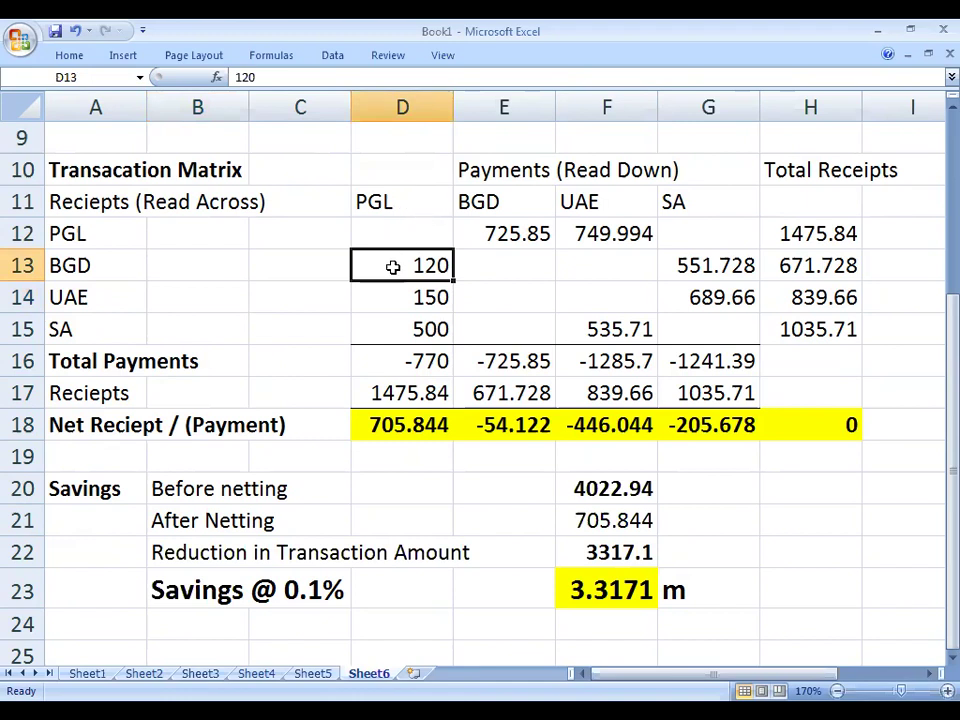
pyautogui.keyDown('ctrl'); pyautogui.click(399, 301); pyautogui.keyUp('ctrl')
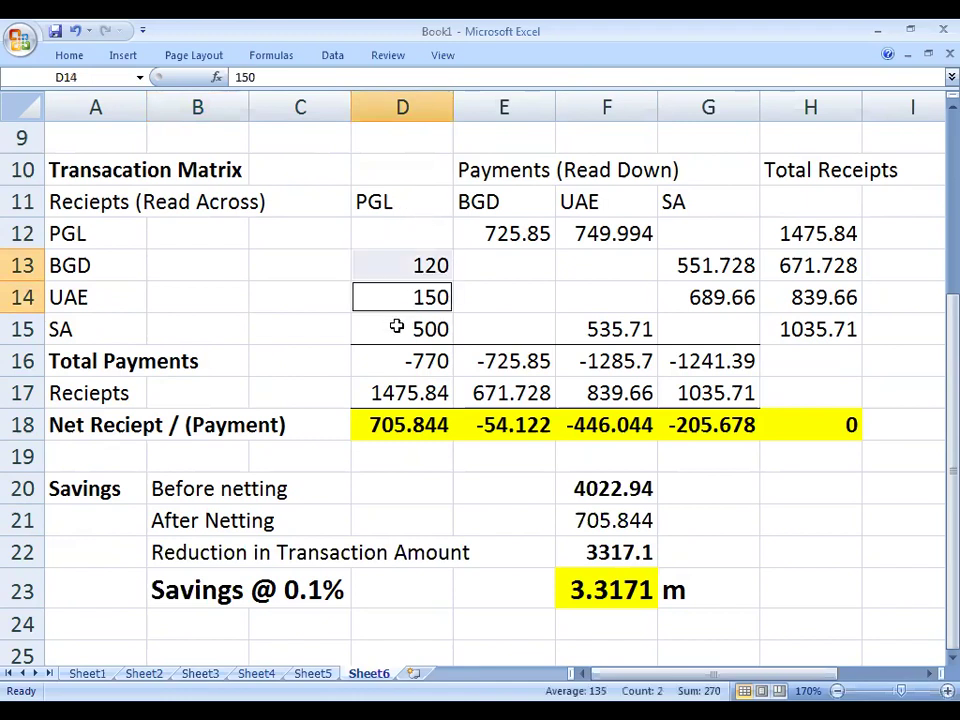
pyautogui.keyDown('ctrl'); pyautogui.click(392, 330); pyautogui.keyUp('ctrl')
pyautogui.keyDown('ctrl'); pyautogui.click(514, 238); pyautogui.keyUp('ctrl')
pyautogui.keyDown('ctrl'); pyautogui.click(620, 237); pyautogui.keyUp('ctrl')
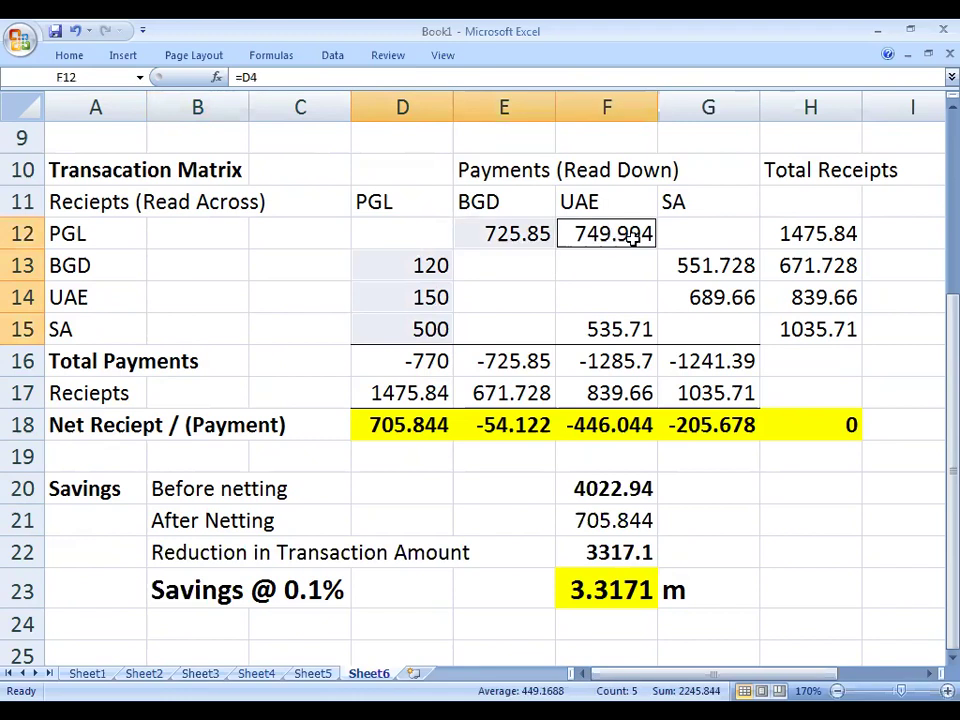
pyautogui.keyDown('ctrl'); pyautogui.click(705, 266); pyautogui.keyUp('ctrl')
pyautogui.keyDown('ctrl'); pyautogui.click(712, 297); pyautogui.keyUp('ctrl')
pyautogui.keyDown('ctrl'); pyautogui.click(634, 325); pyautogui.keyUp('ctrl')
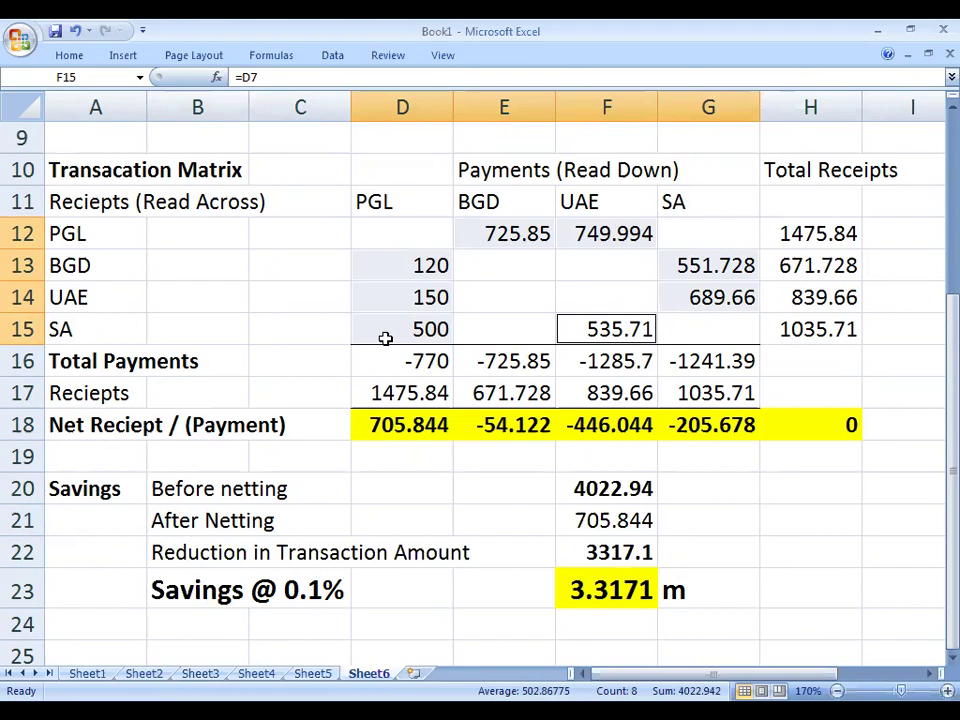
pyautogui.click(62, 56)
pyautogui.click(220, 116)
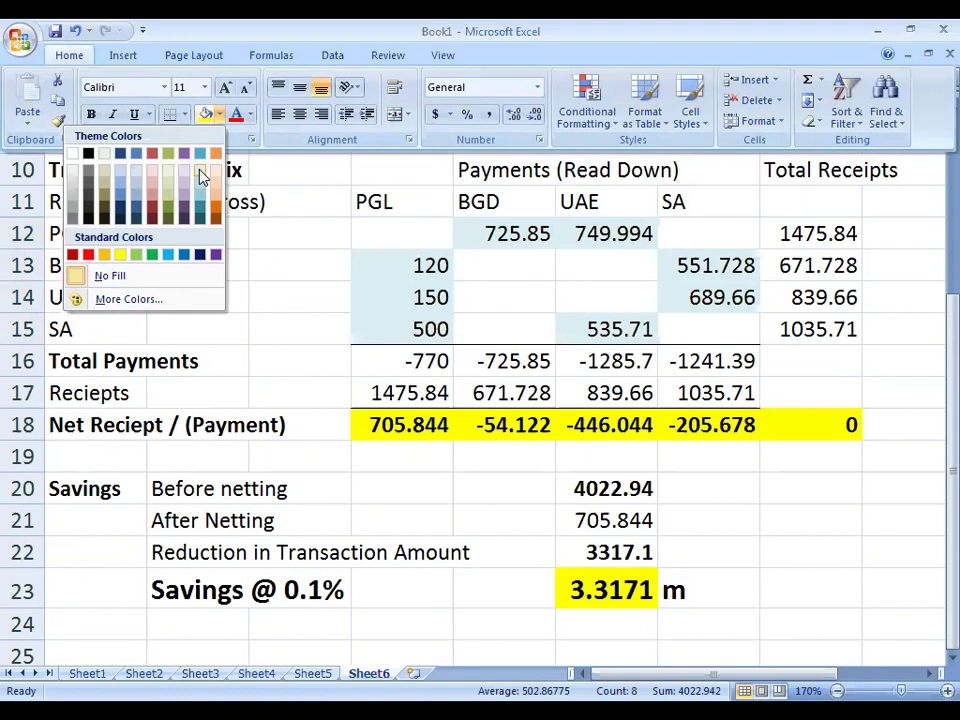
pyautogui.click(200, 176)
pyautogui.click(420, 422)
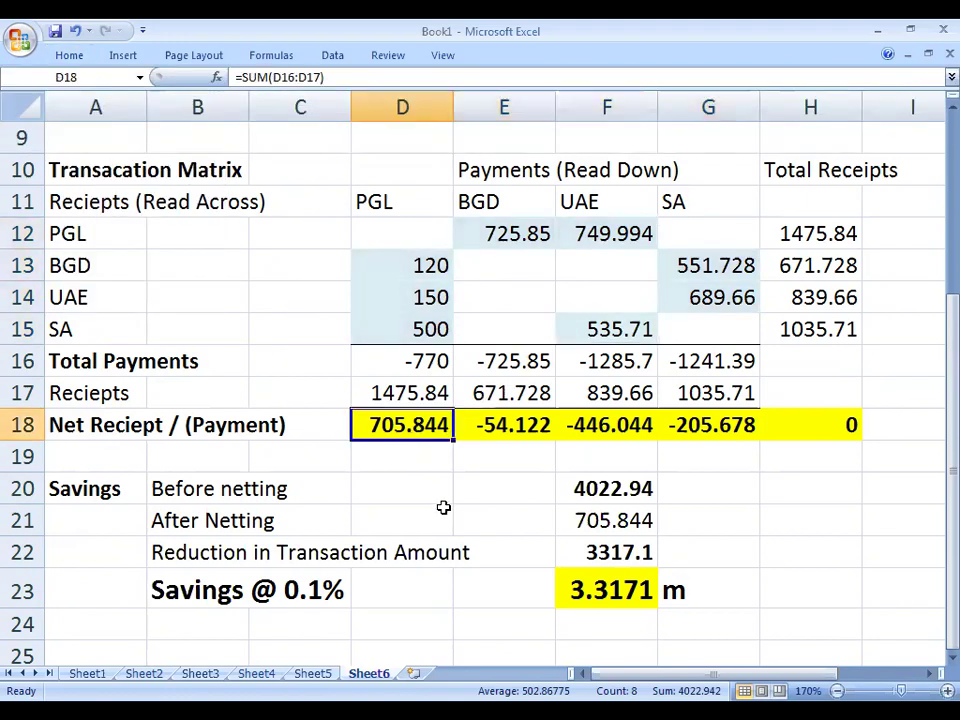